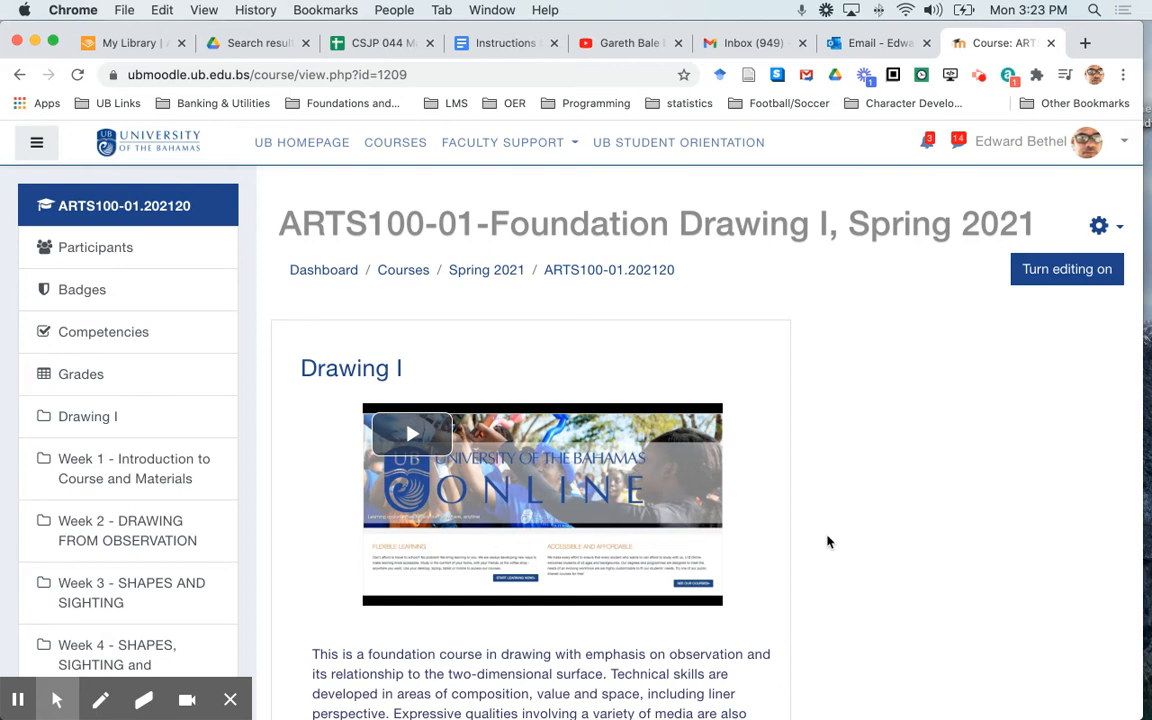
Look through the weekly sections of the Foundation Drawing I course page, checking the layout of their text and activities for problems
scroll(827, 542, "down", 1)
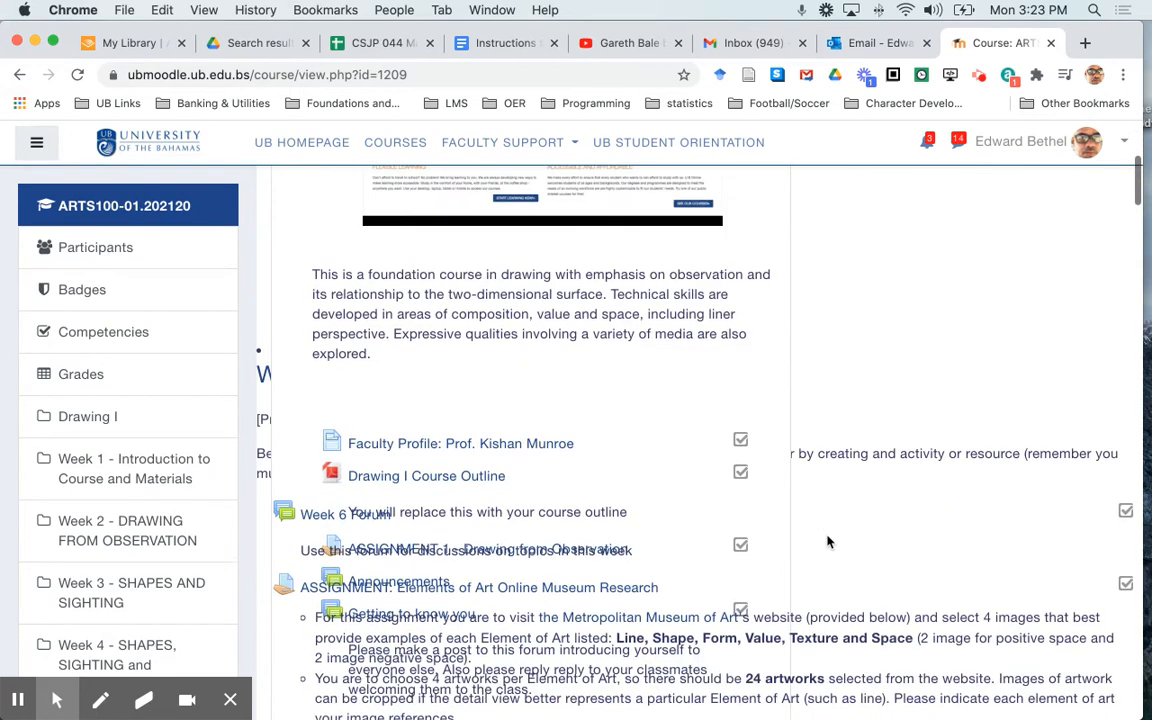
scroll(827, 542, "down", 2)
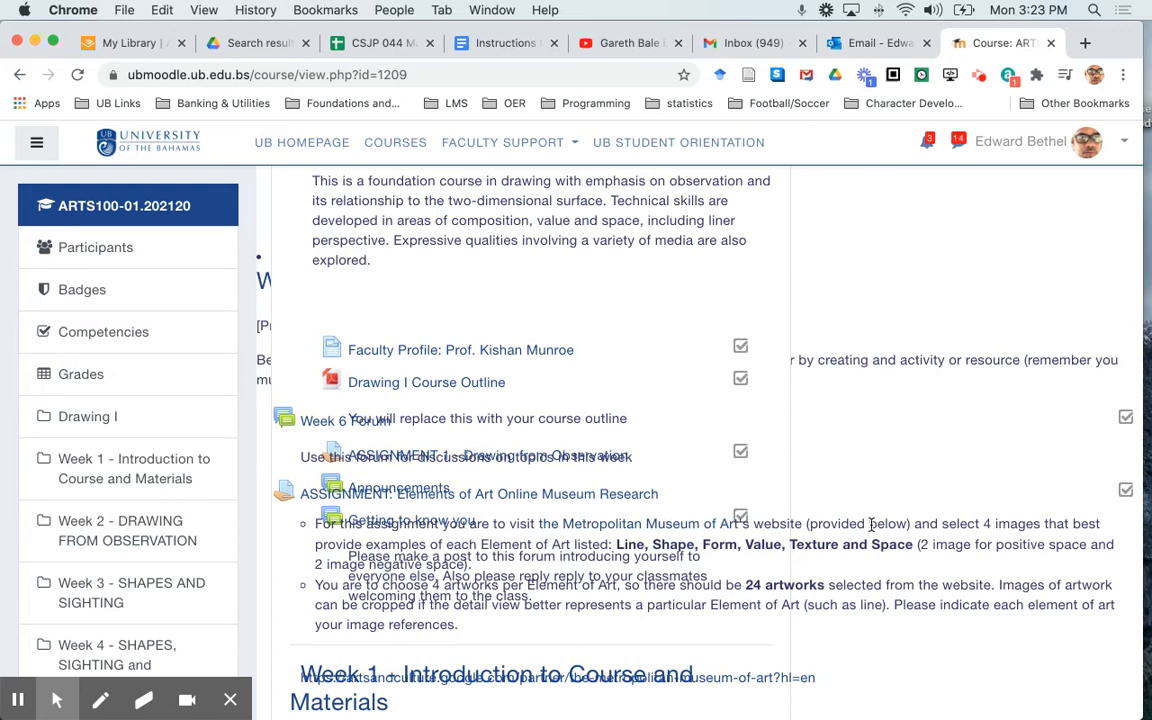
scroll(871, 524, "down", 2)
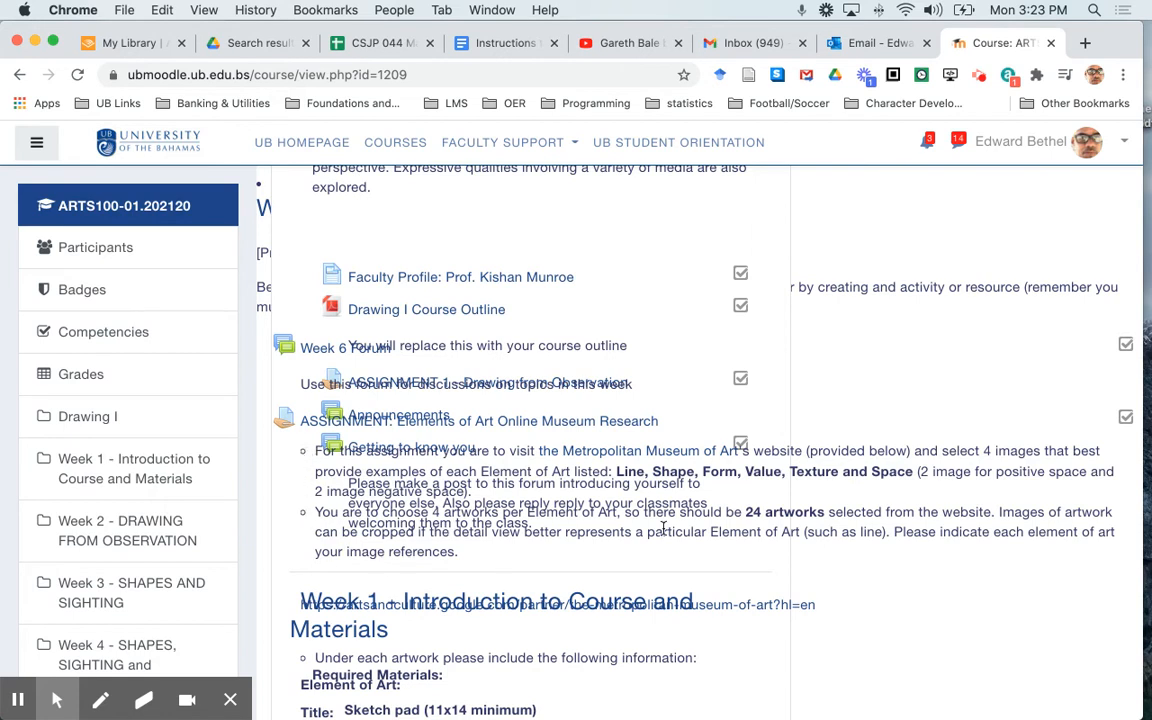
scroll(663, 527, "down", 5)
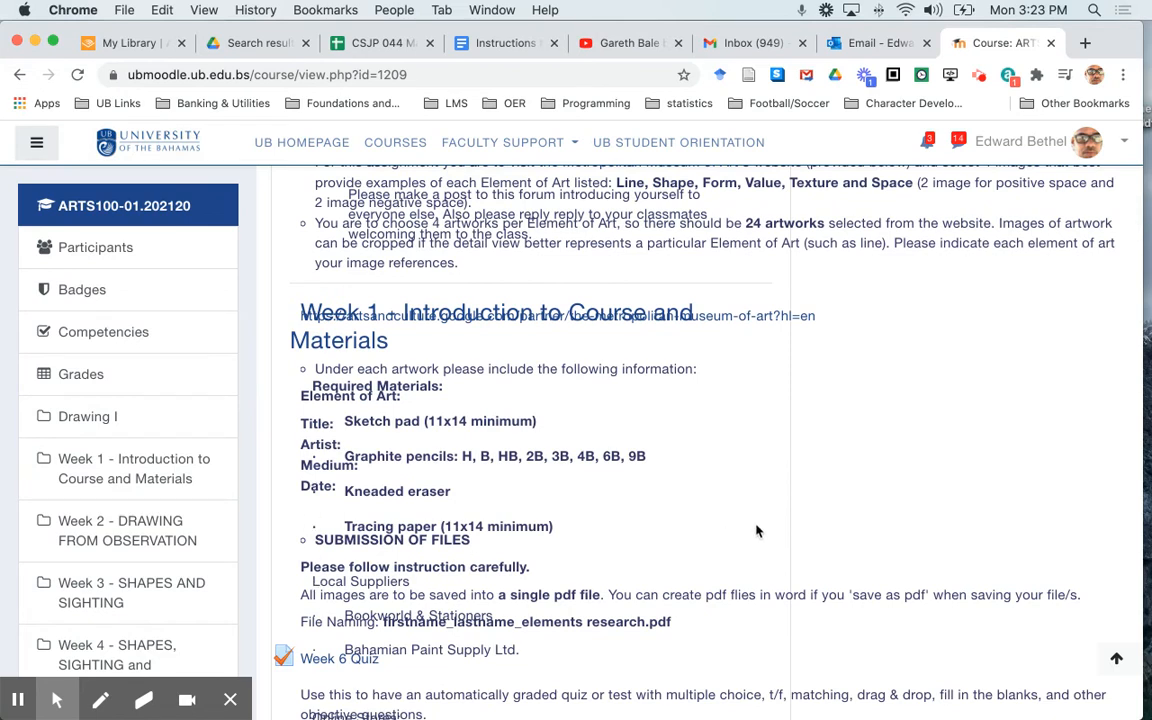
scroll(757, 531, "down", 10)
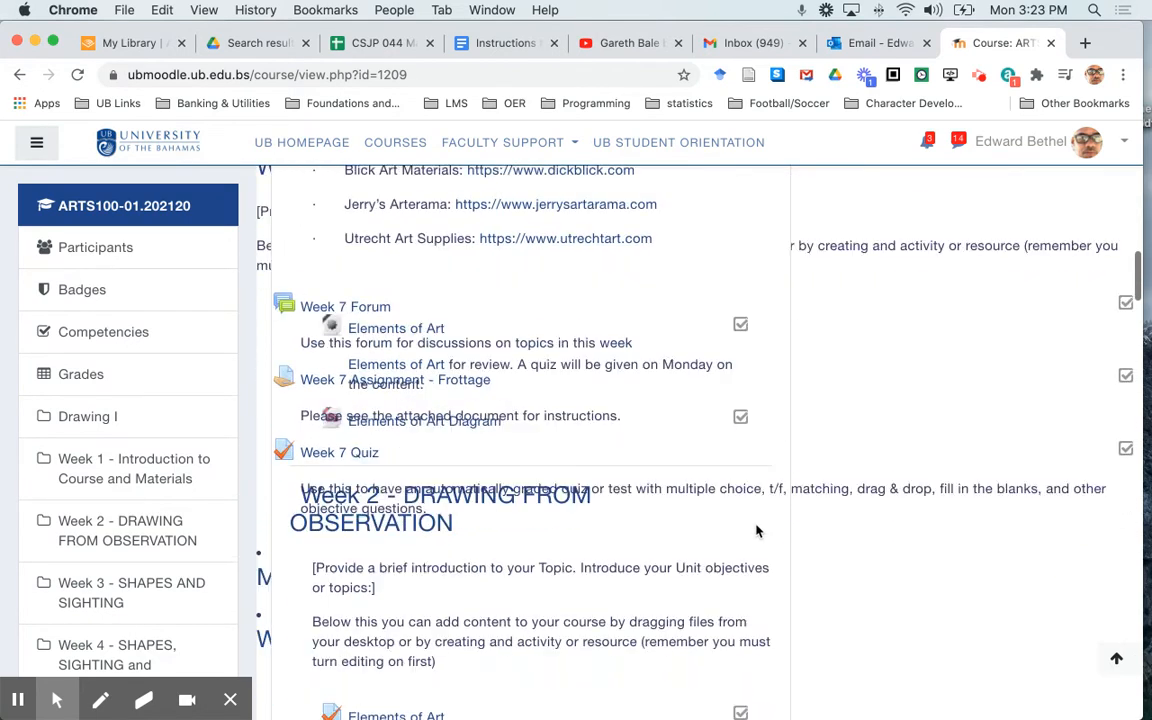
scroll(757, 531, "down", 1)
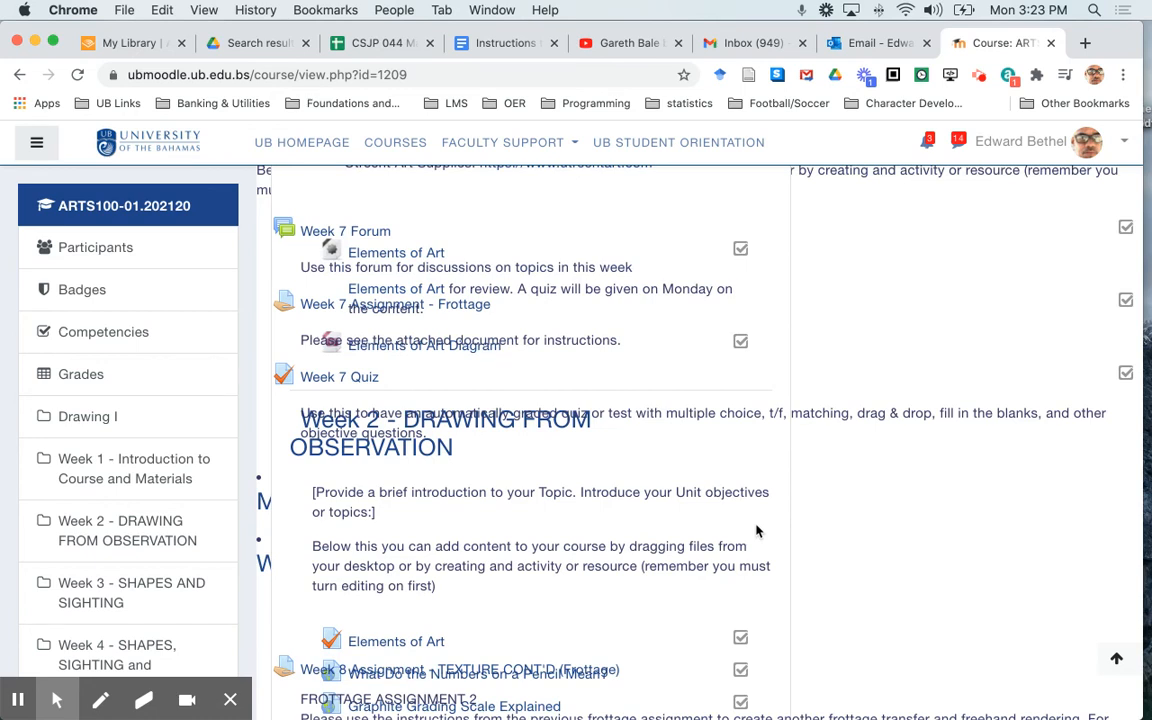
scroll(757, 531, "down", 15)
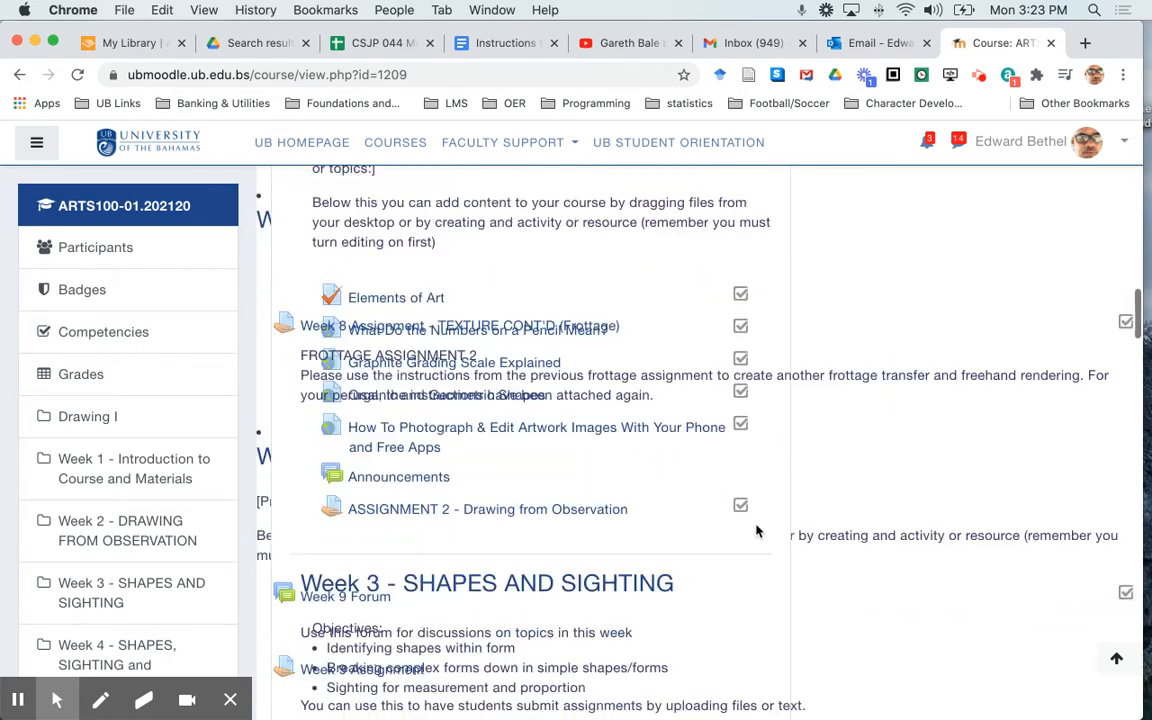
scroll(757, 531, "up", 15)
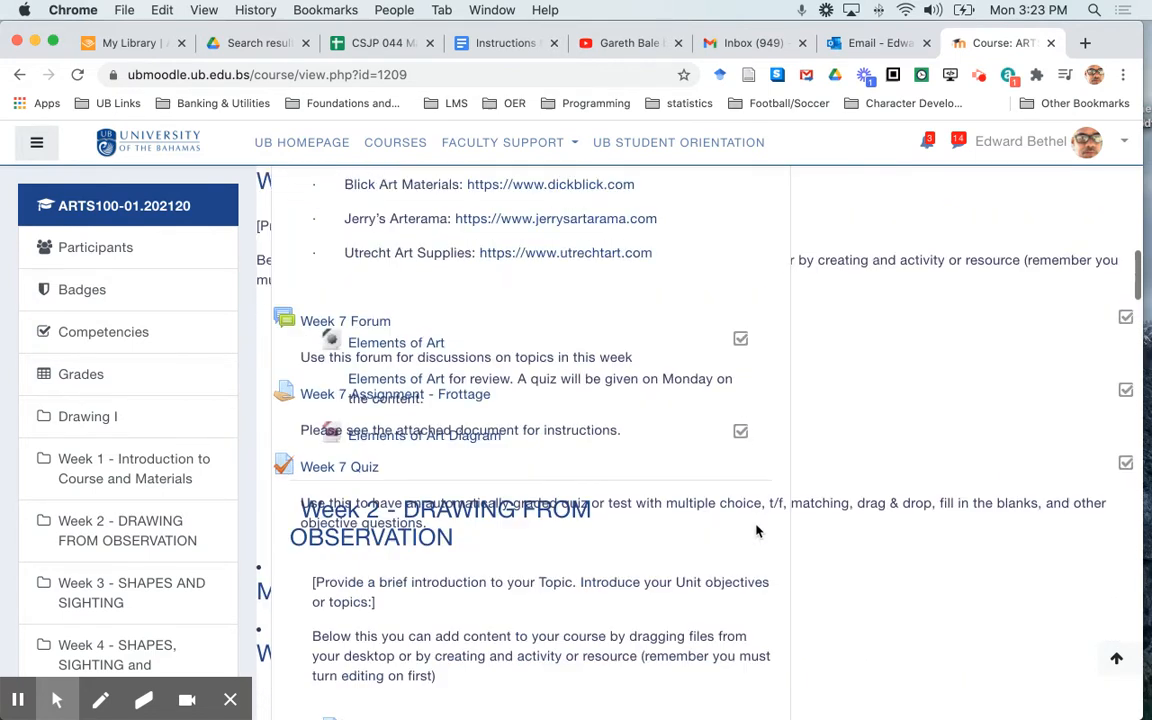
scroll(757, 531, "up", 7)
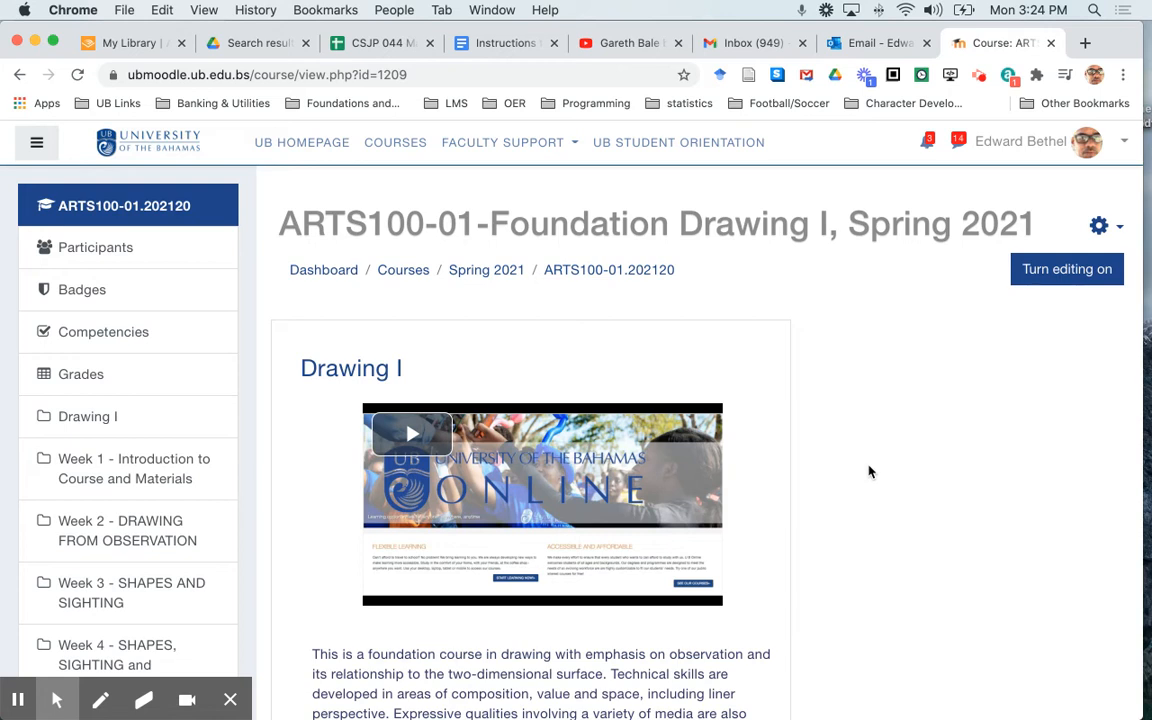
scroll(869, 472, "down", 5)
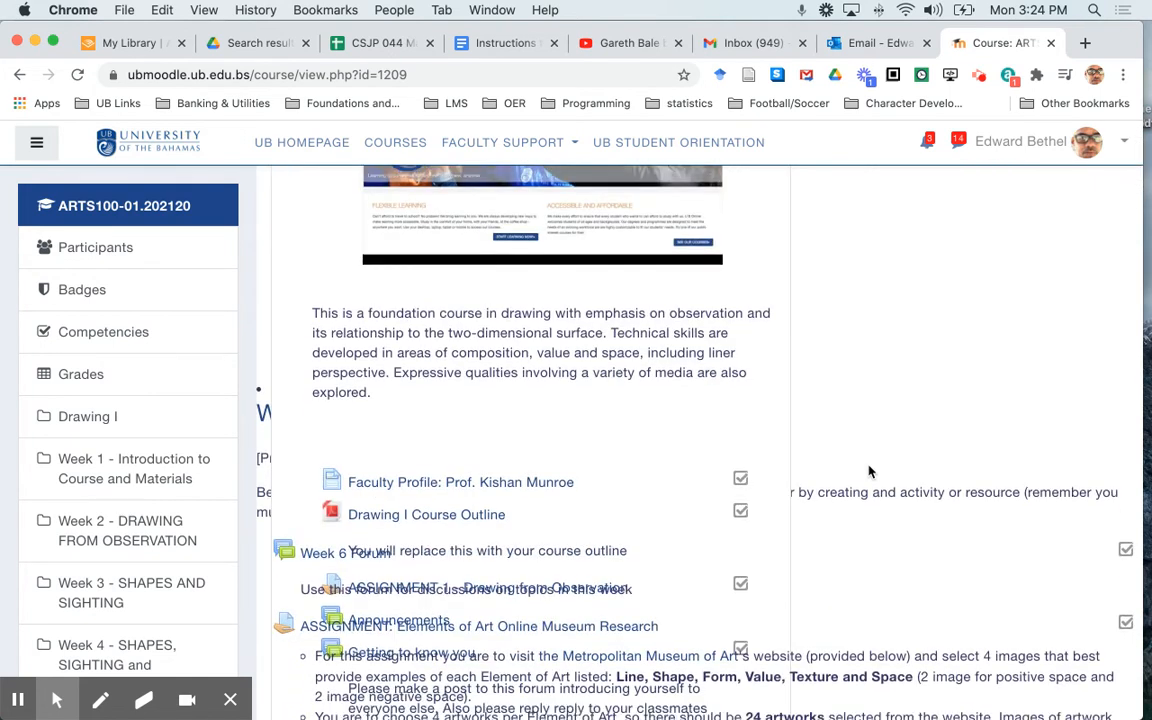
scroll(869, 472, "down", 5)
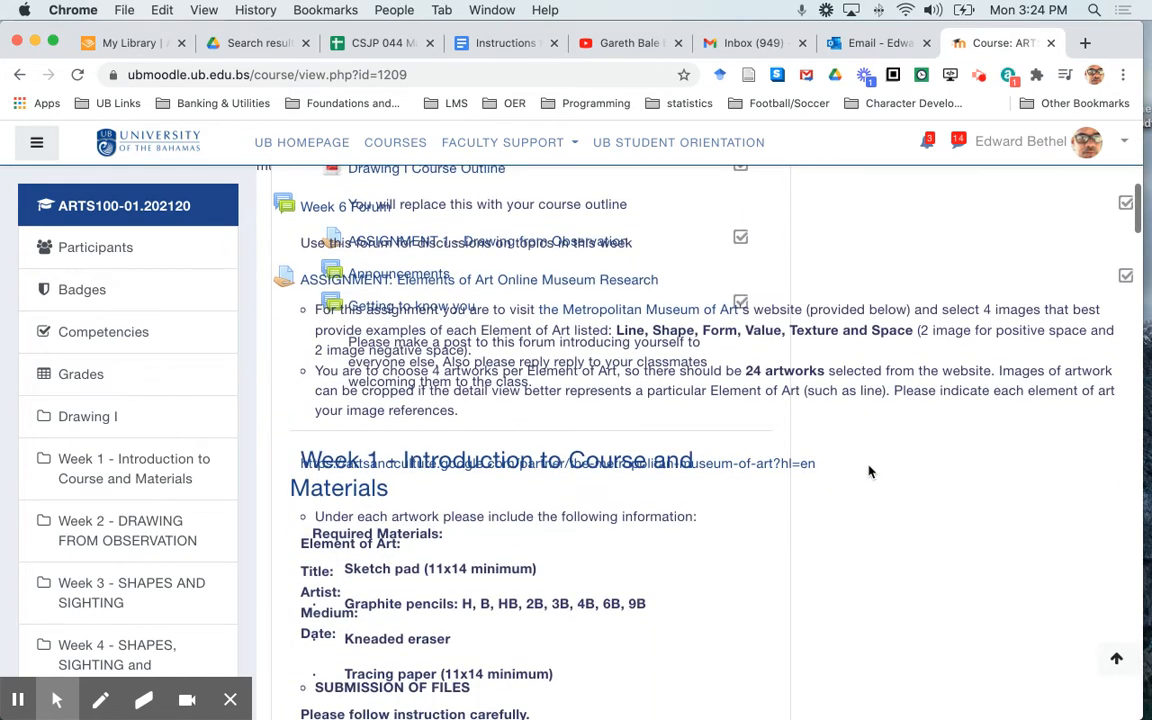
scroll(869, 472, "up", 10)
scroll(869, 472, "up", 1)
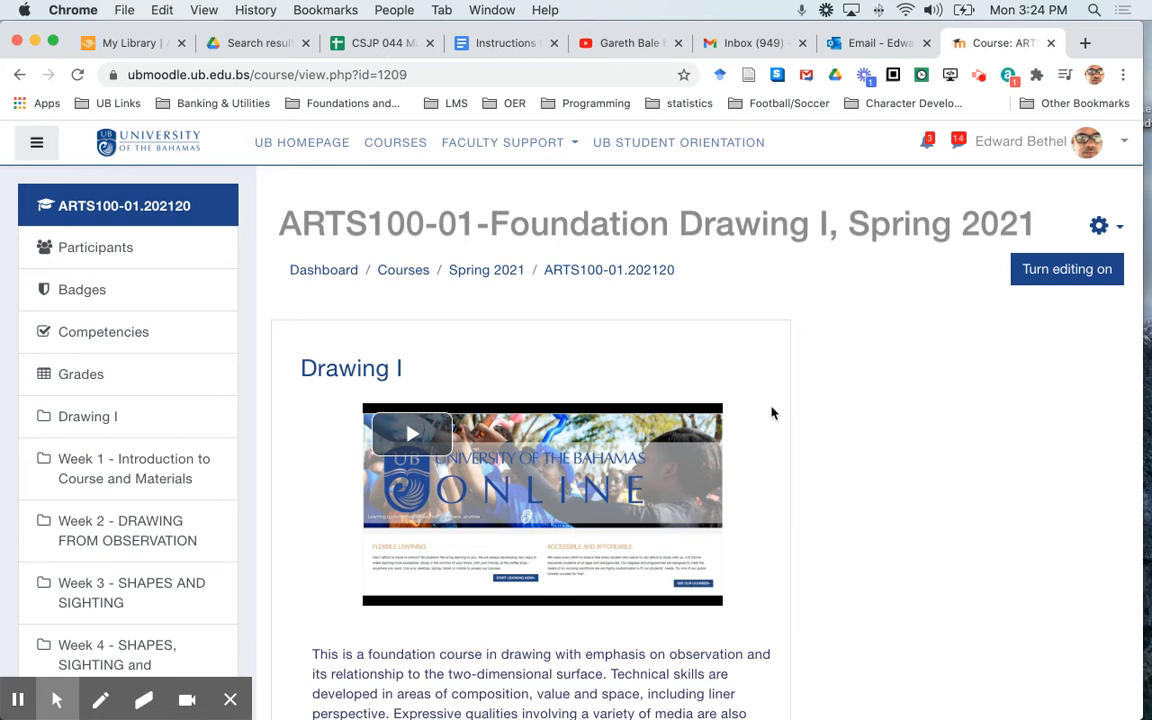
scroll(771, 413, "down", 20)
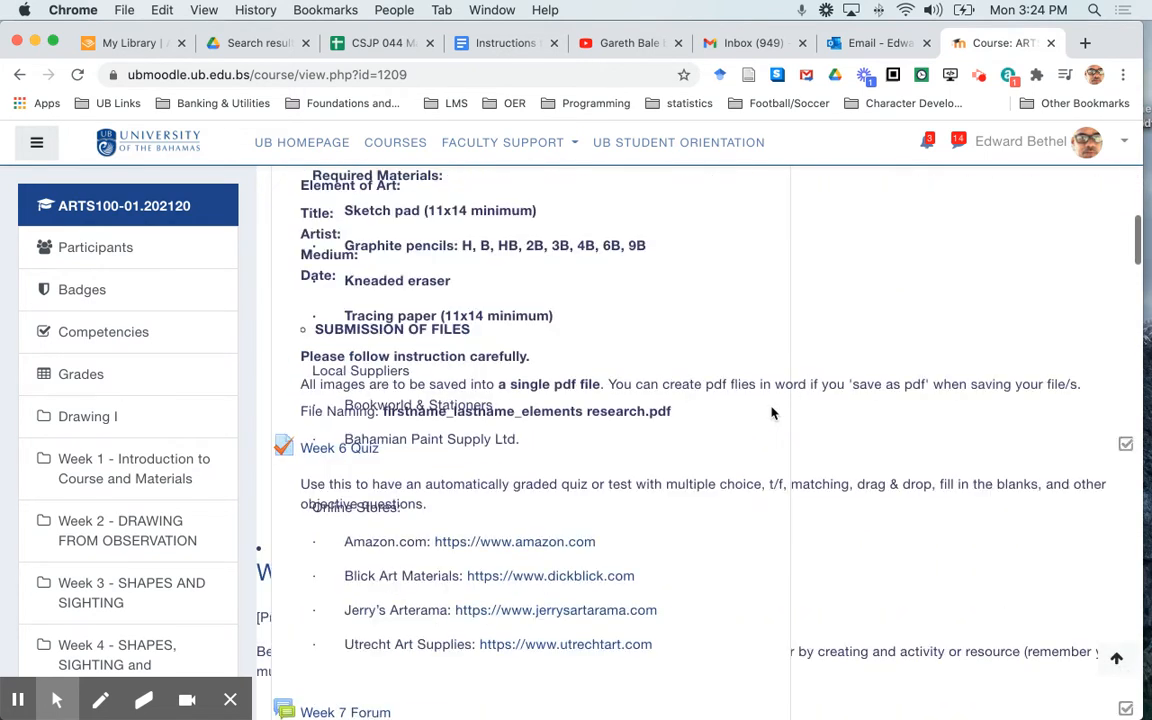
scroll(771, 413, "down", 15)
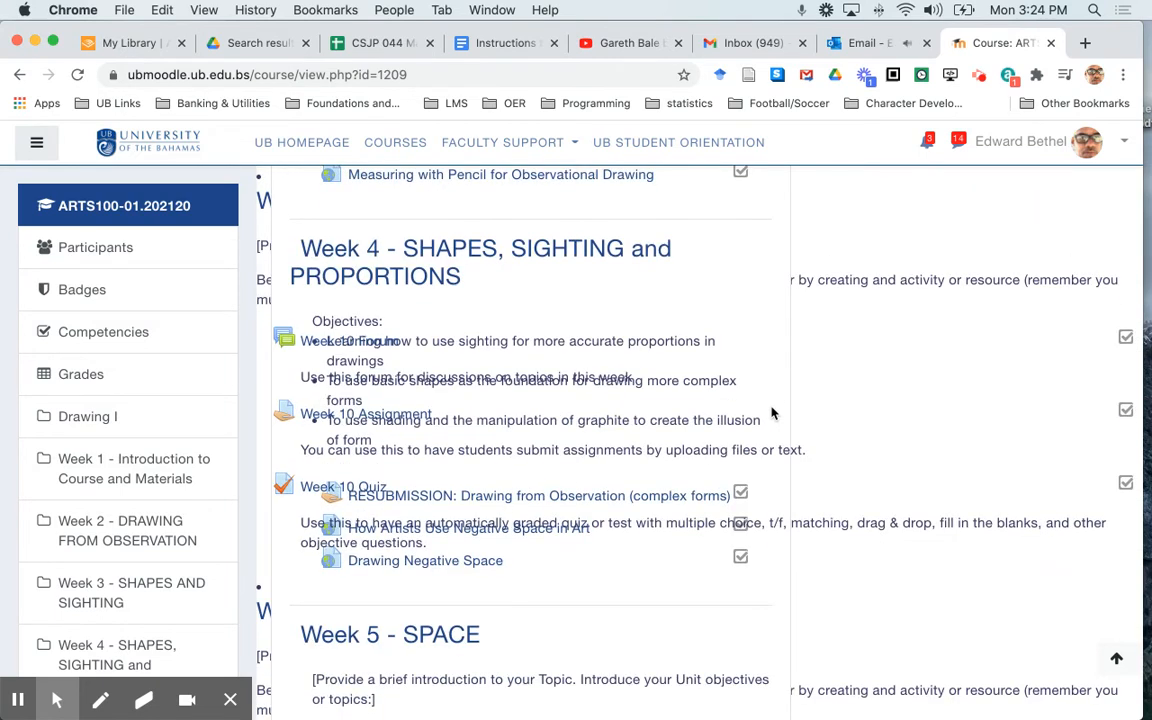
scroll(771, 413, "up", 10)
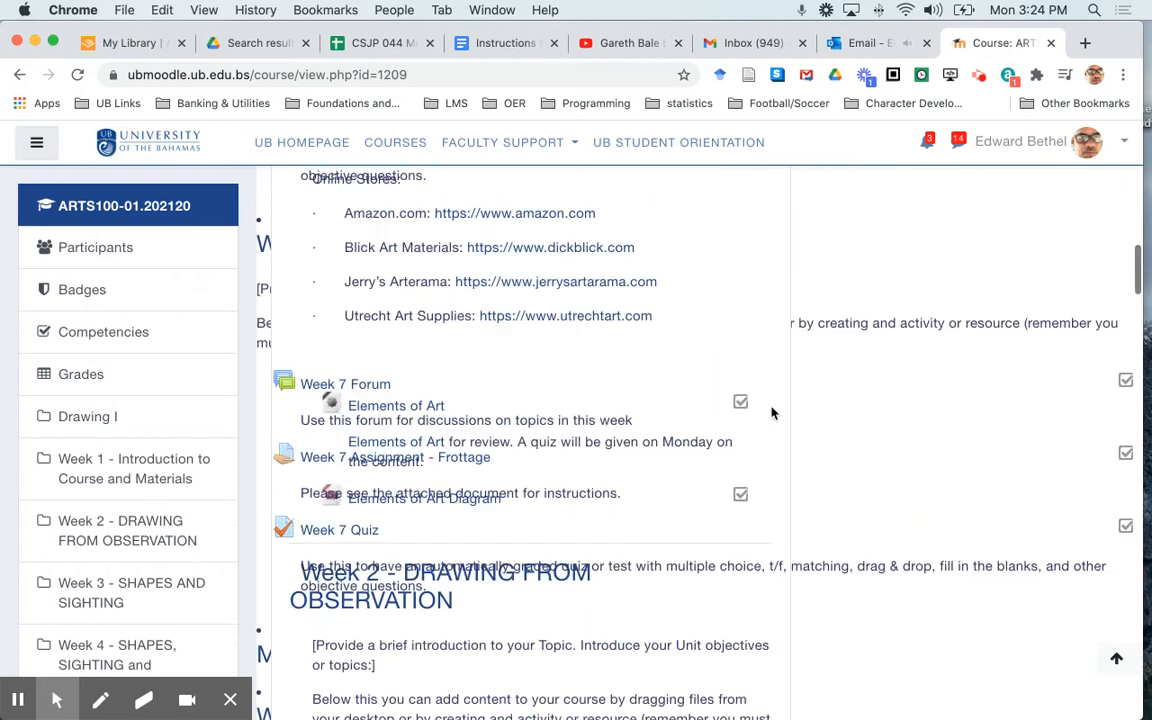
scroll(771, 413, "up", 10)
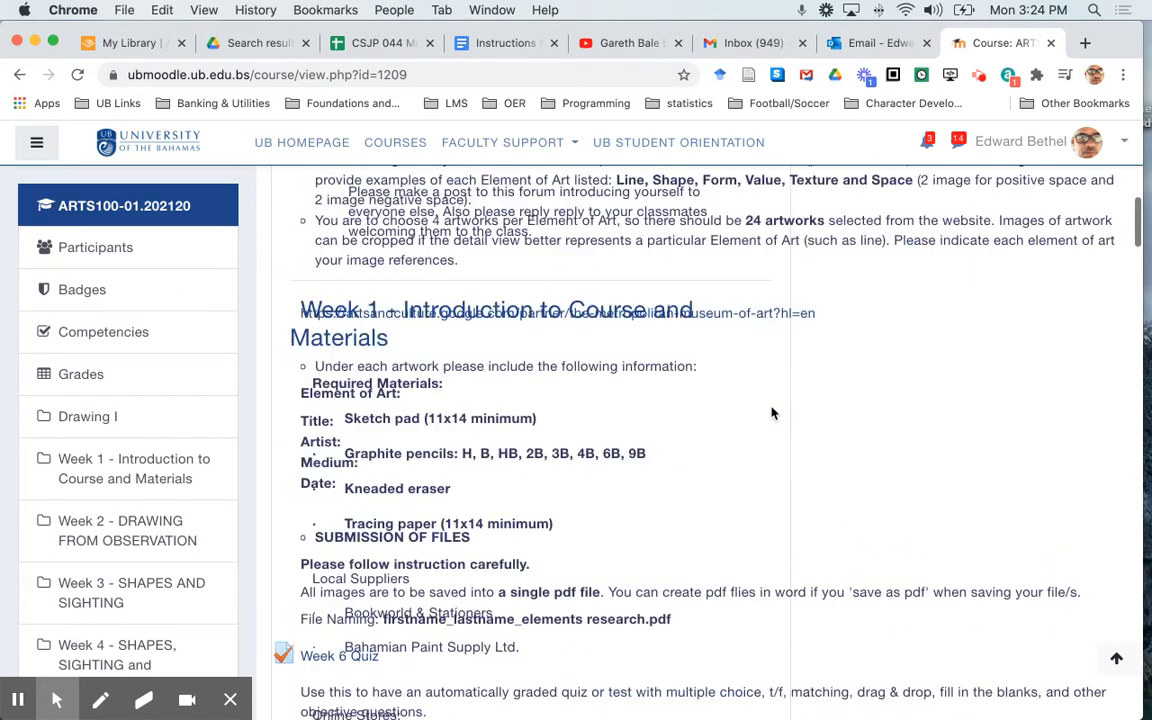
scroll(771, 413, "up", 4)
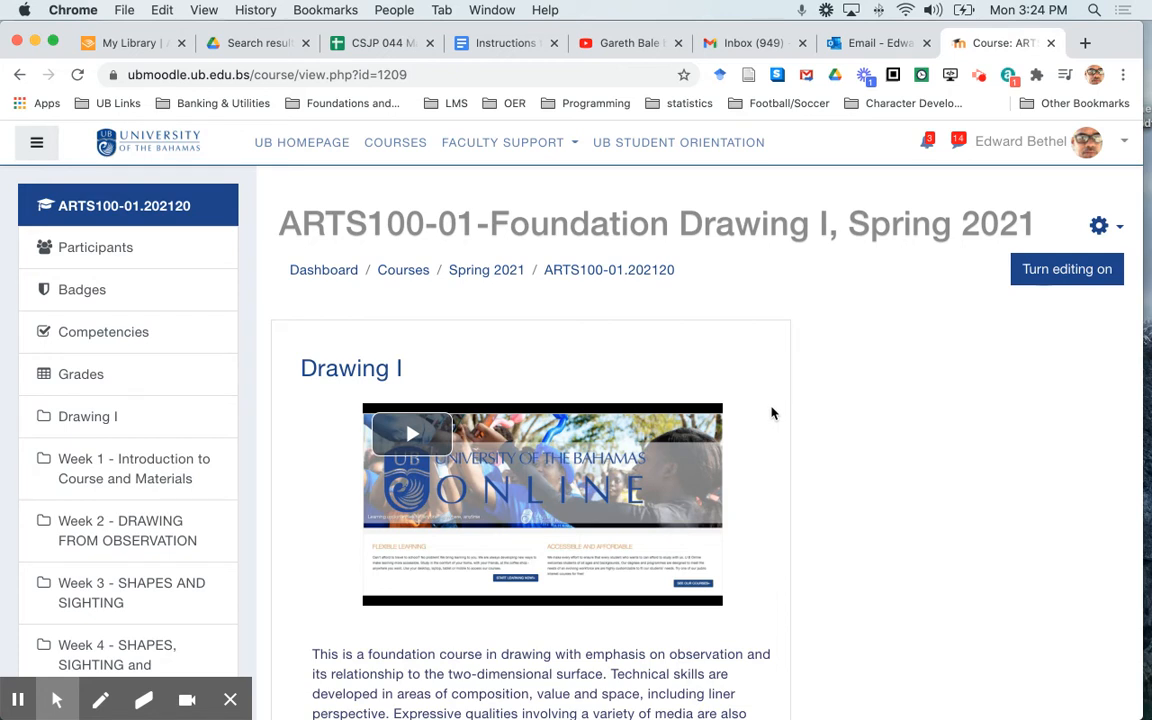
Change the course layout to "Show one section per page" in the course format settings and save and display the course
left_click(1100, 225)
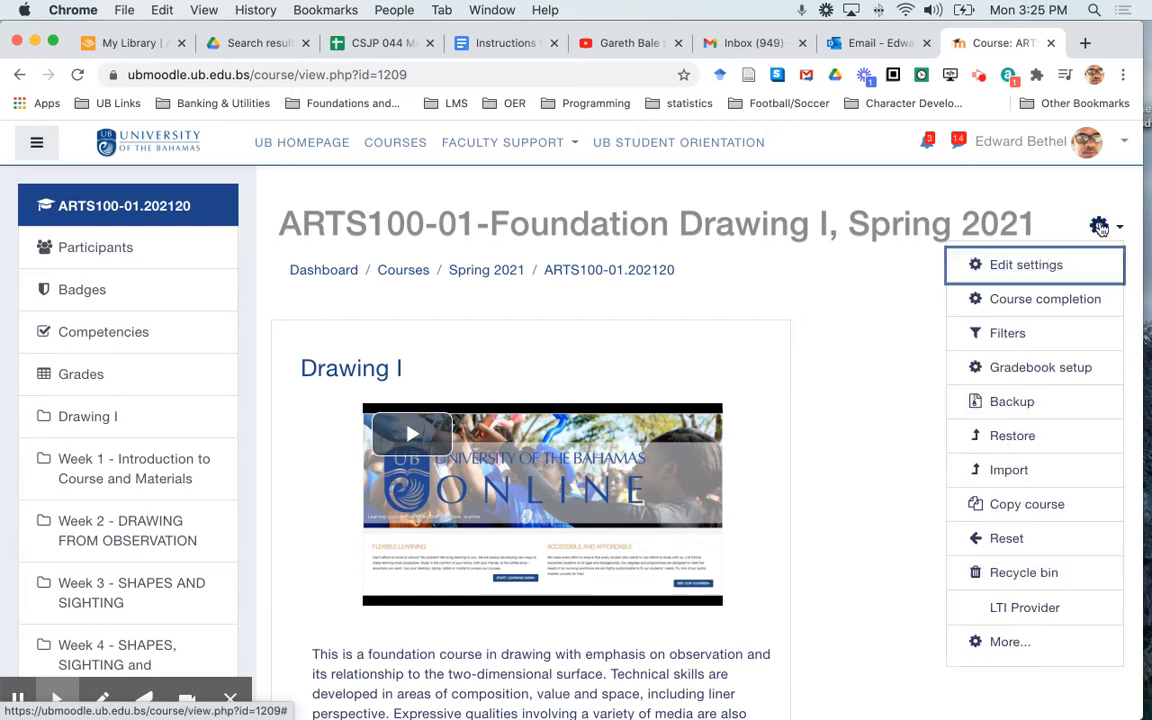
left_click(1034, 270)
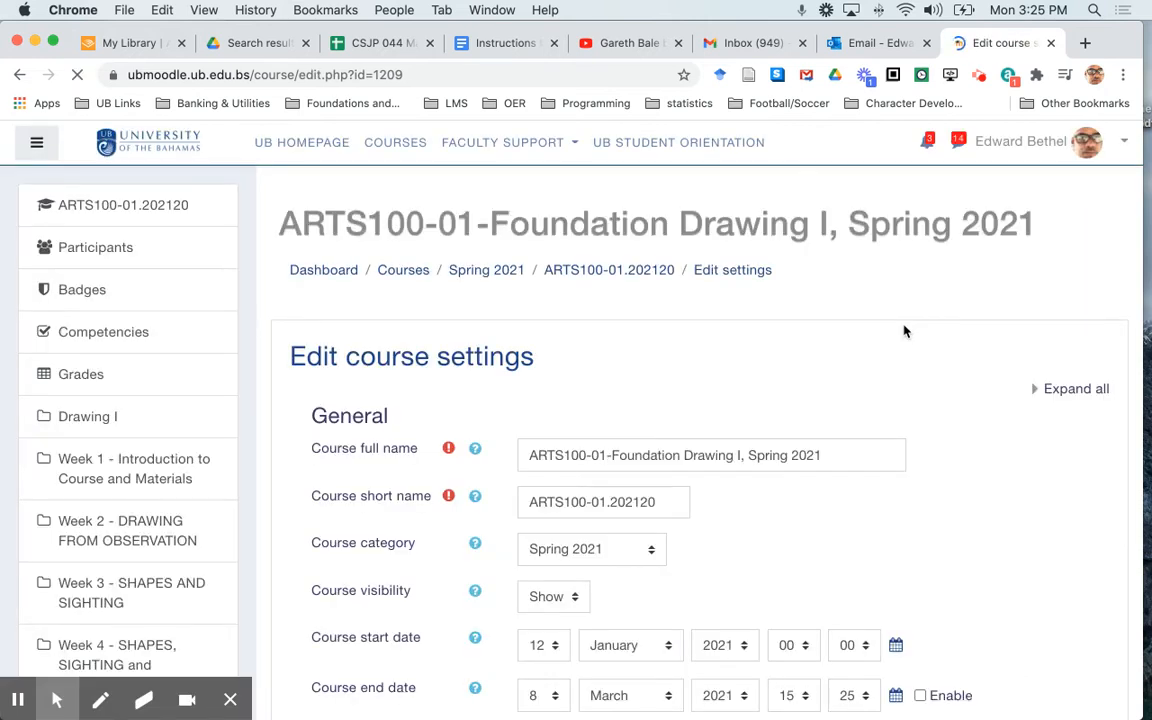
scroll(904, 331, "down", 5)
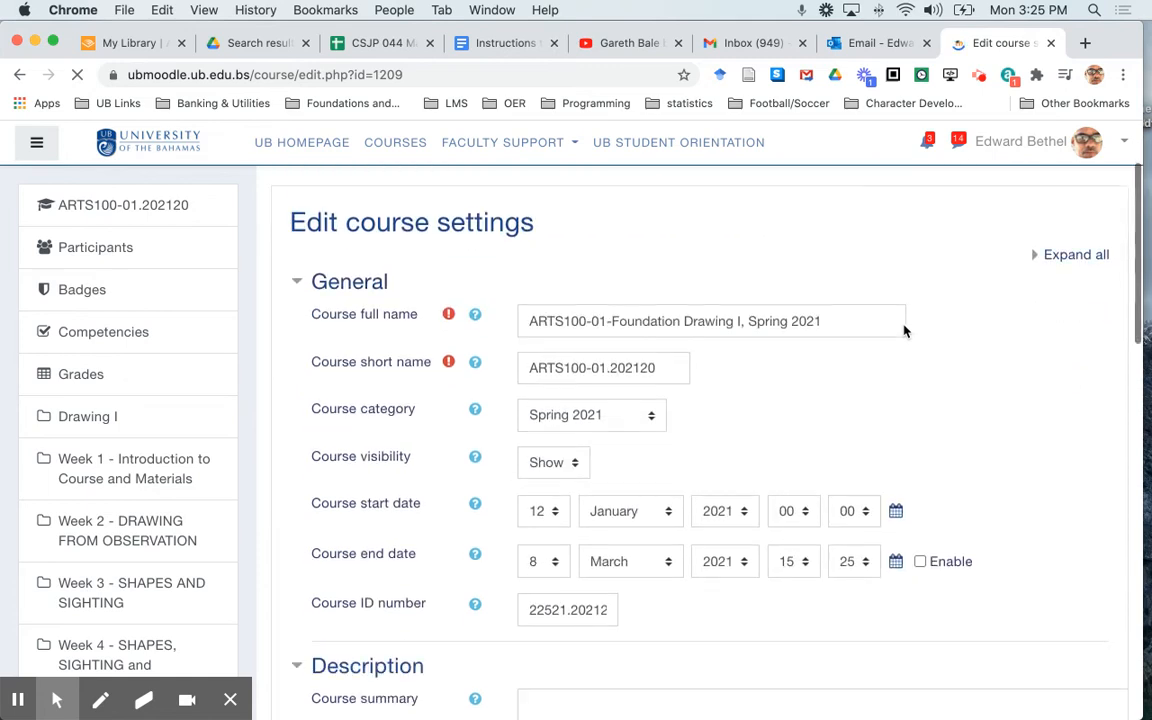
scroll(904, 331, "down", 8)
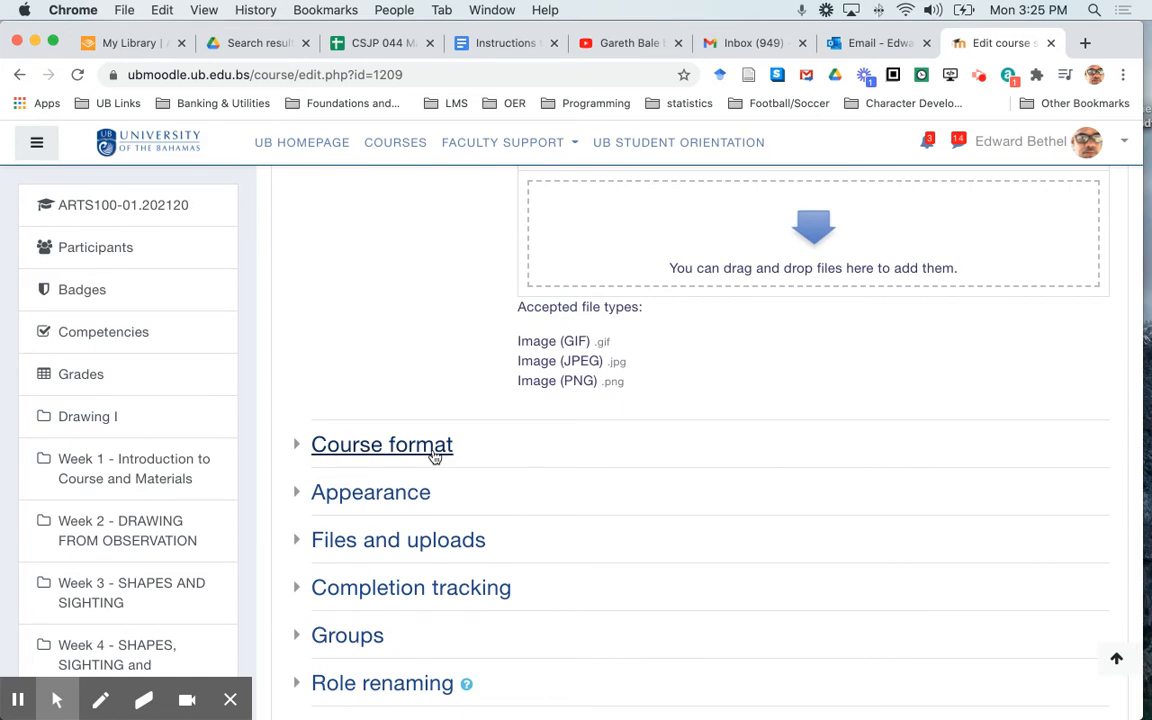
left_click(435, 456)
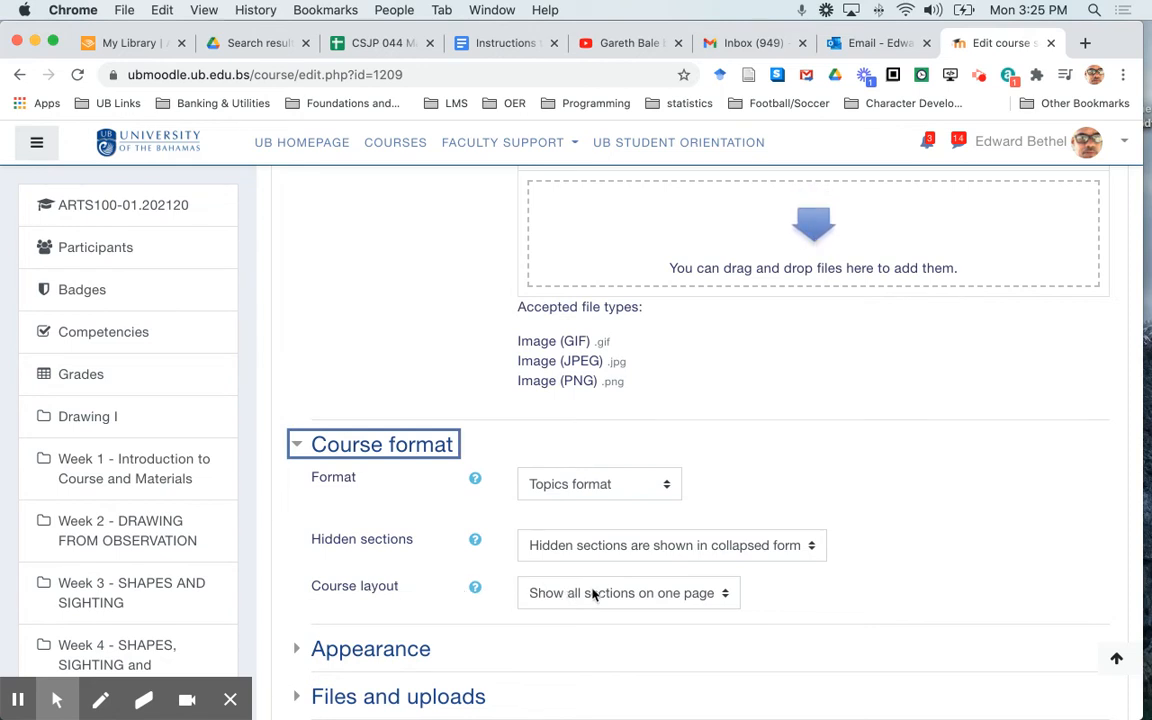
left_click(614, 593)
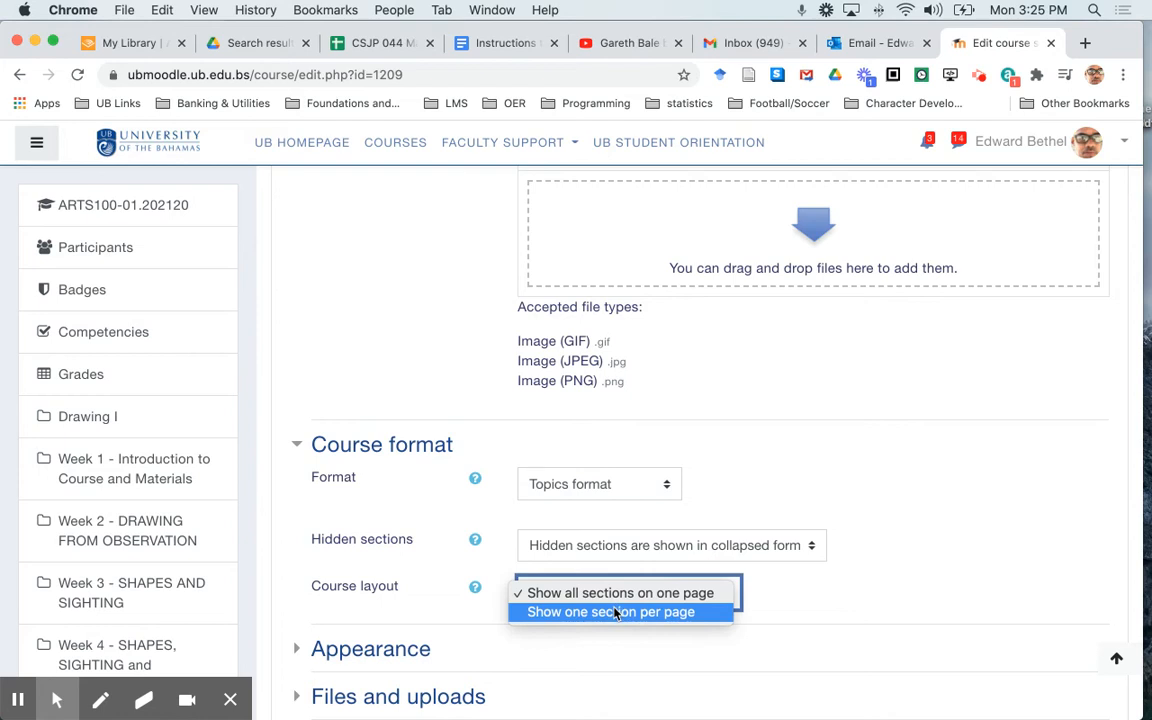
left_click(612, 612)
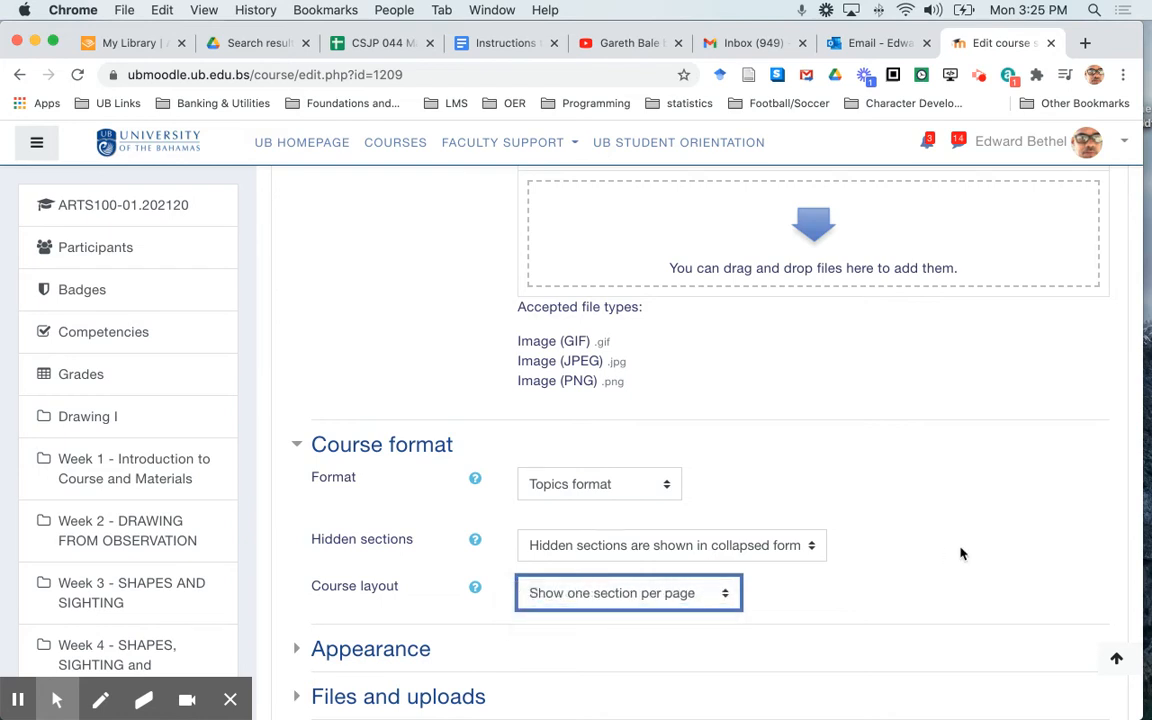
scroll(960, 553, "down", 8)
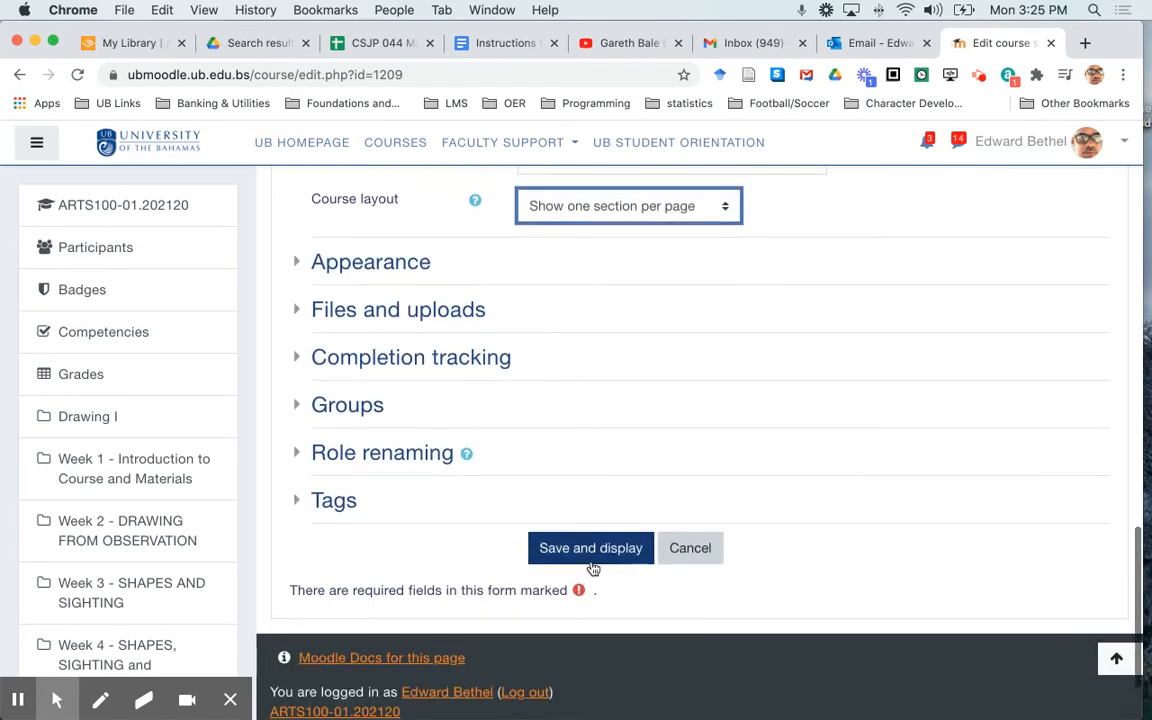
left_click(596, 552)
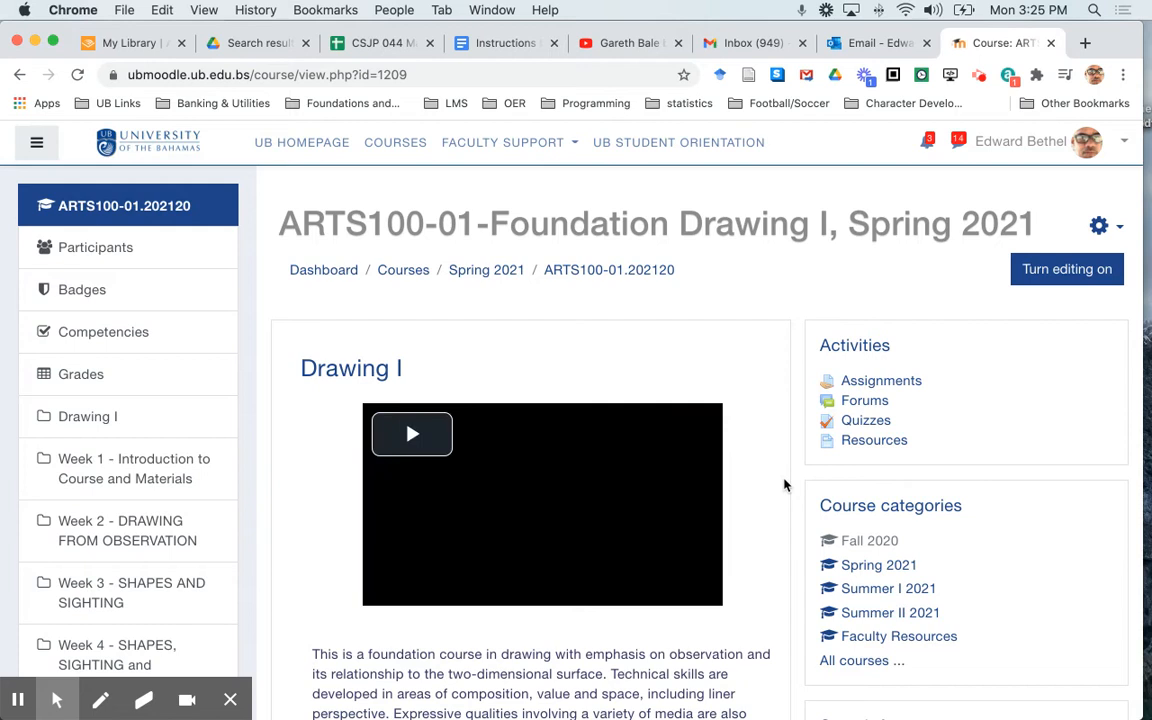
Review the saved course page, checking how the introduction, weekly section summaries and side blocks are arranged
scroll(784, 485, "down", 10)
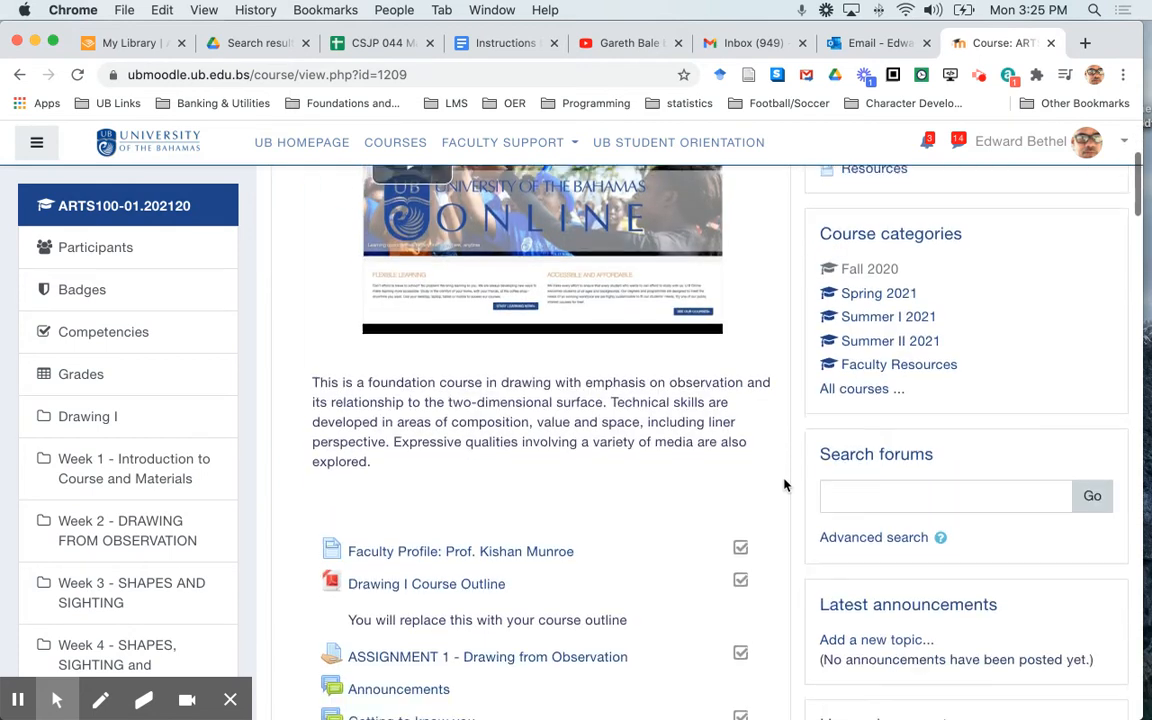
scroll(784, 485, "down", 2)
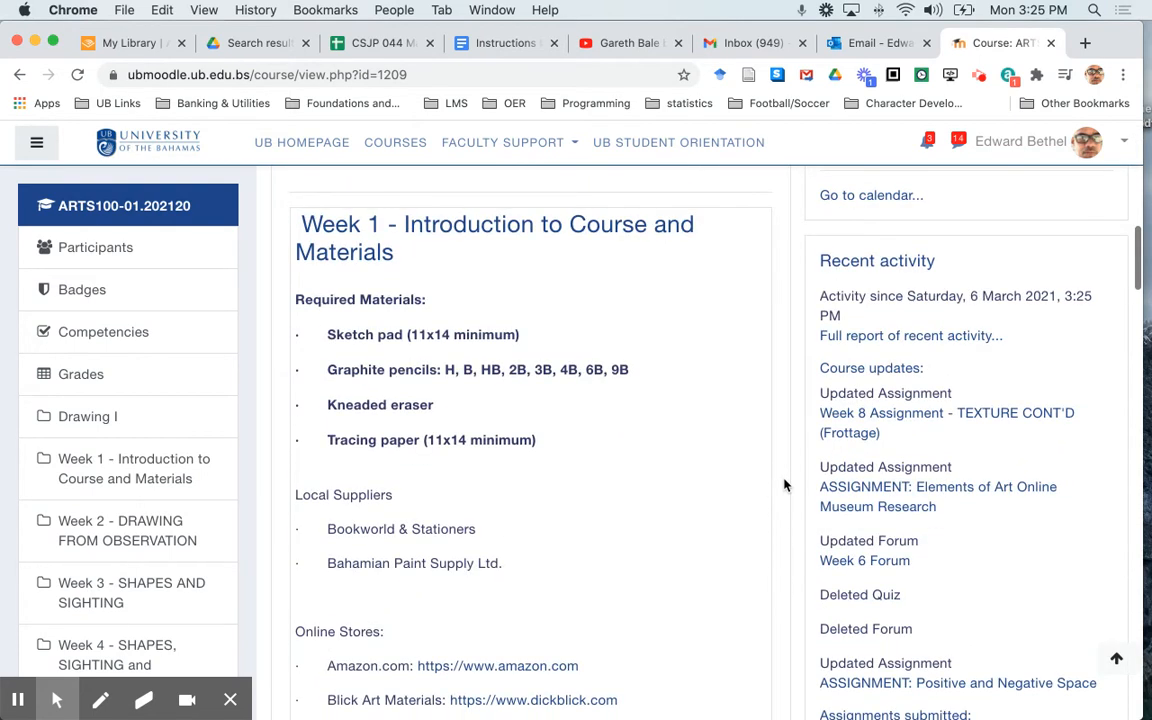
scroll(784, 485, "down", 5)
scroll(784, 485, "down", 10)
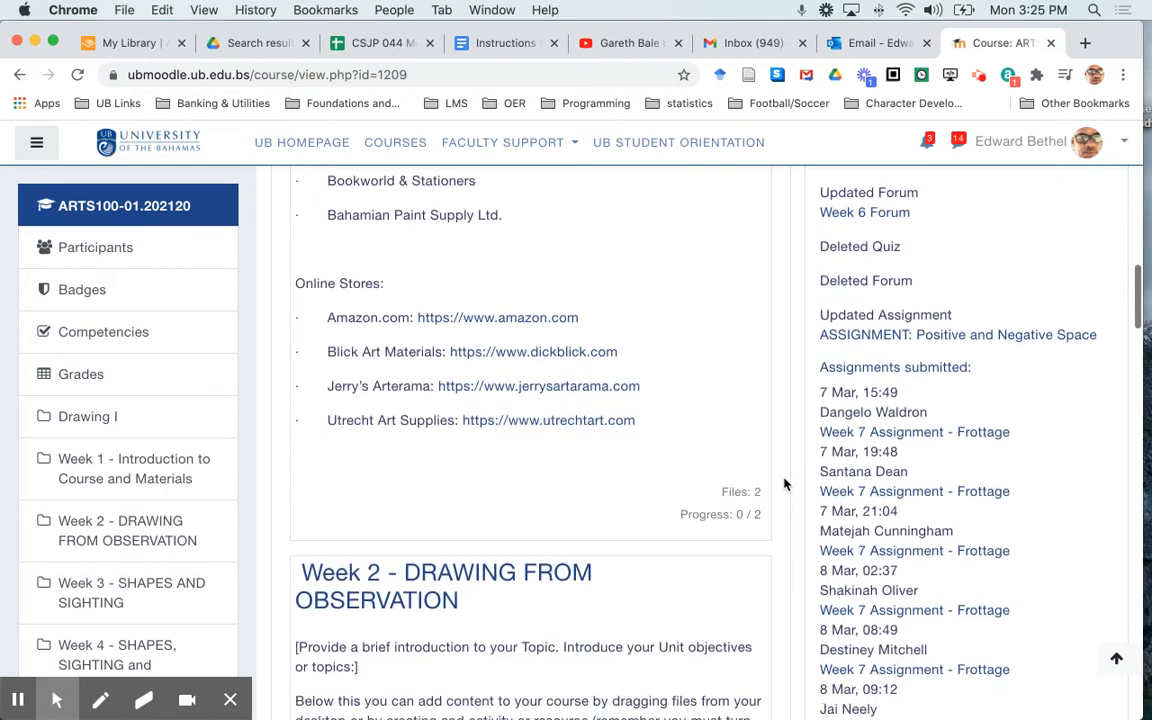
scroll(784, 485, "down", 10)
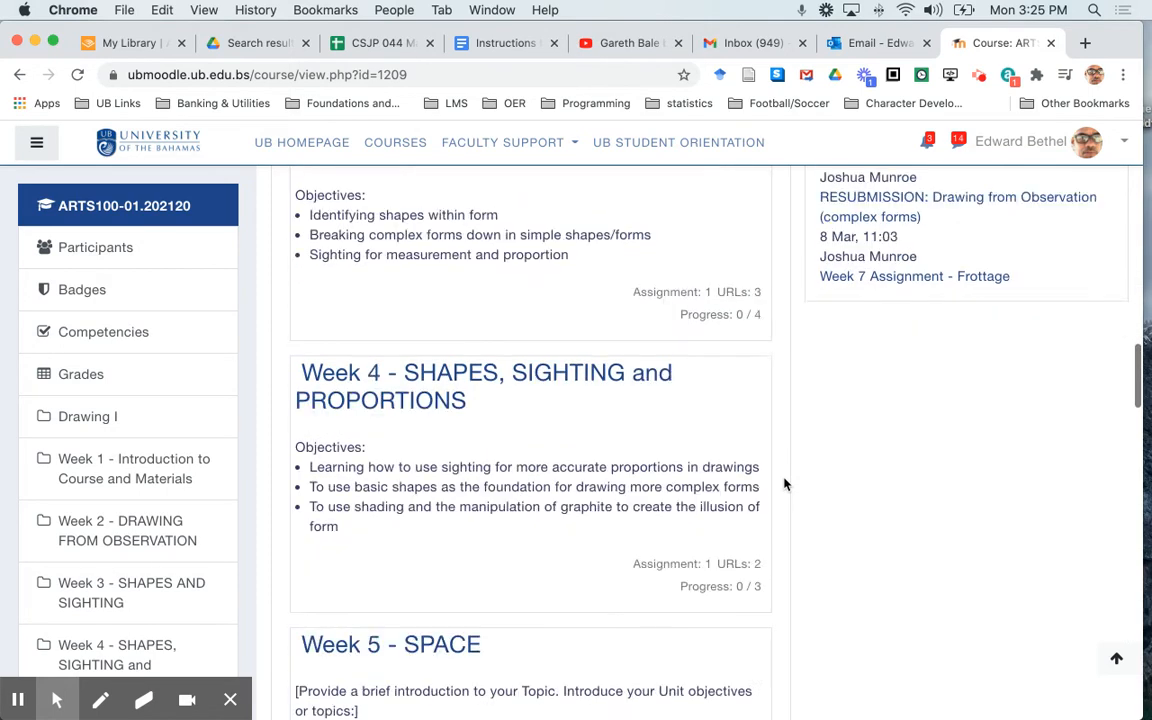
scroll(784, 485, "up", 12)
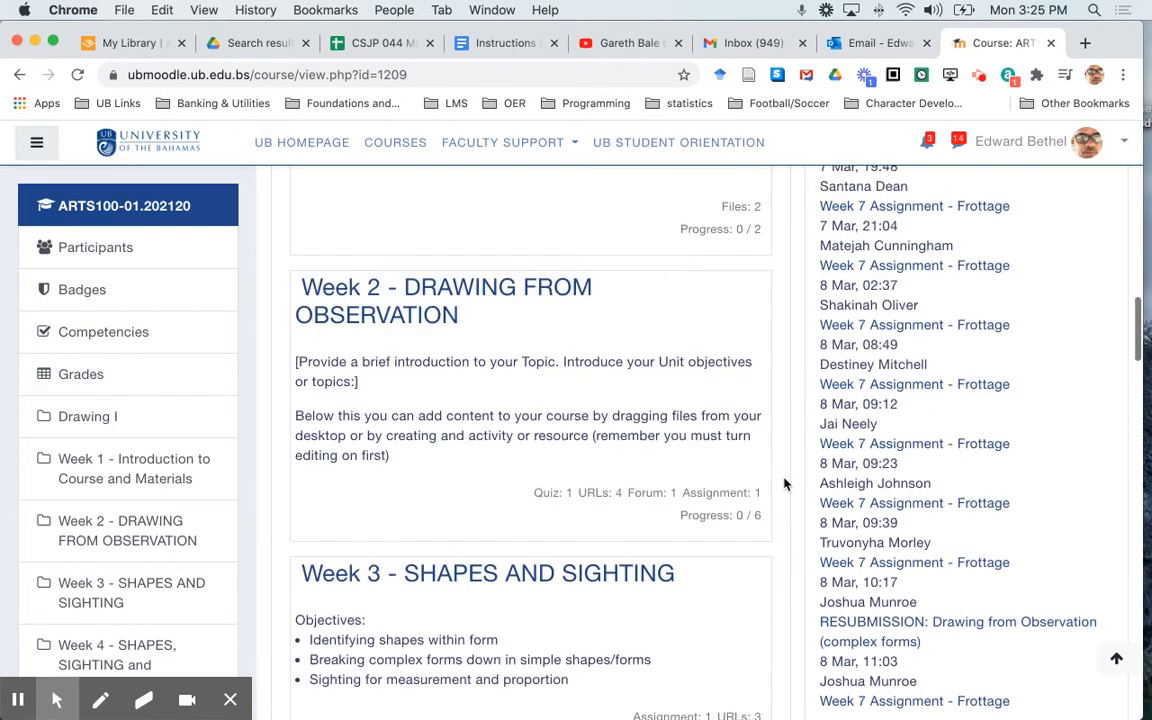
scroll(784, 485, "up", 10)
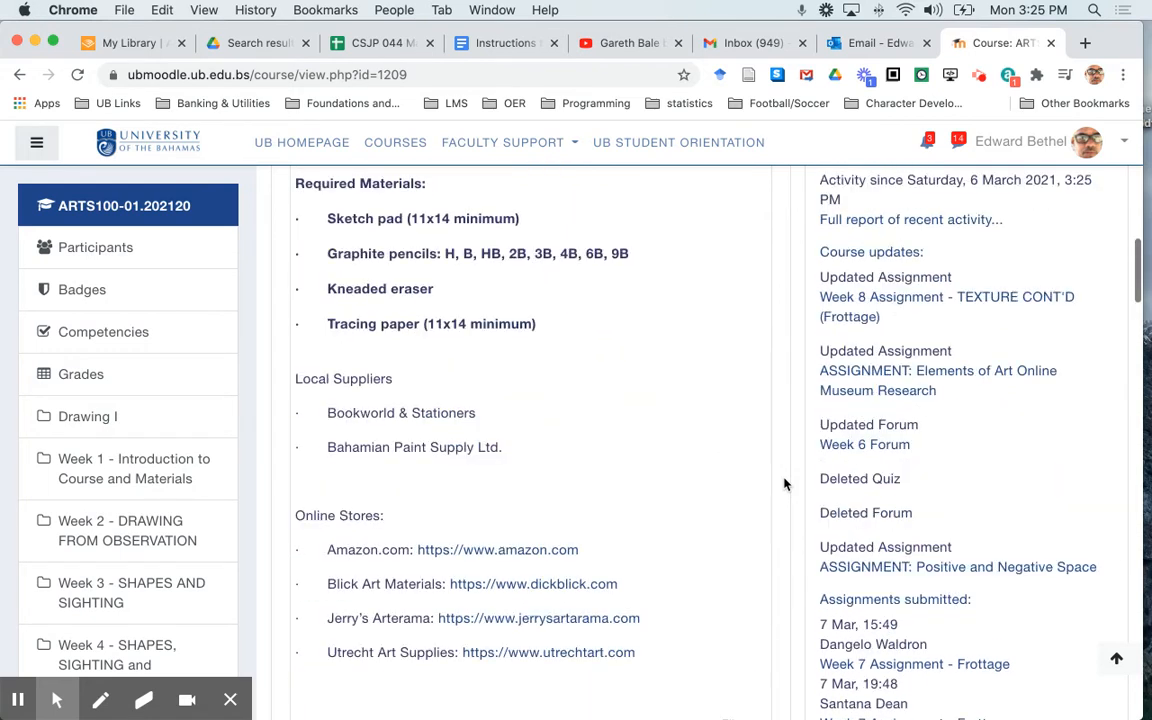
scroll(784, 485, "up", 8)
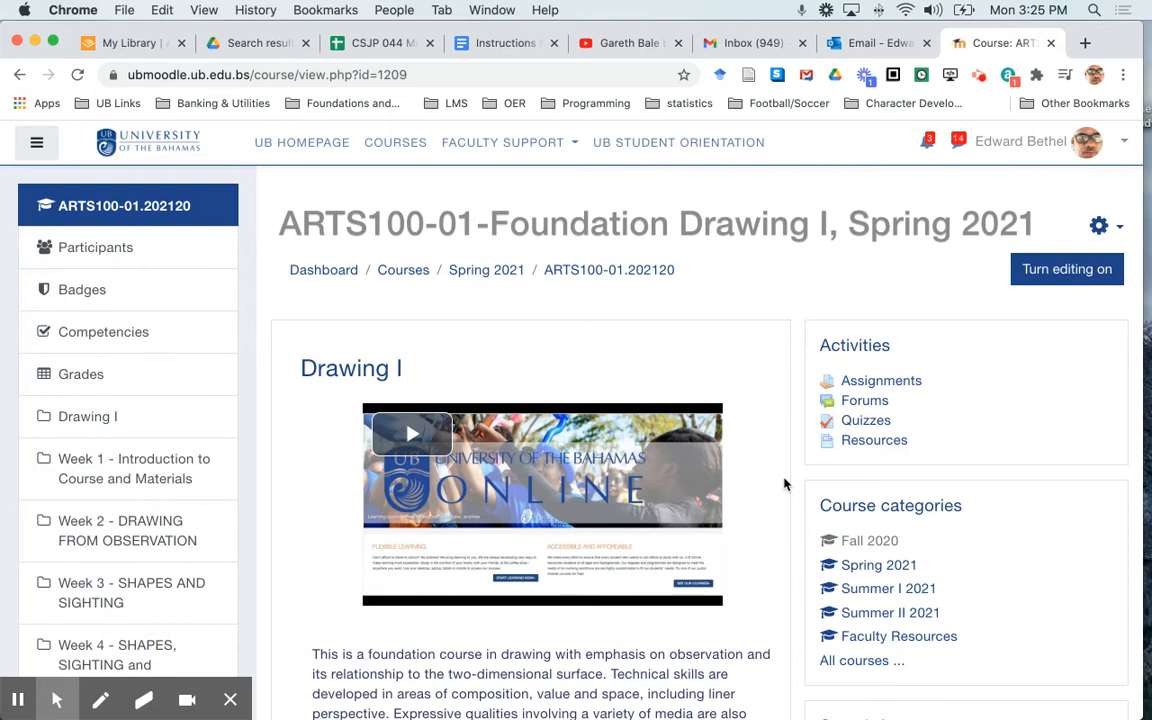
scroll(784, 485, "down", 8)
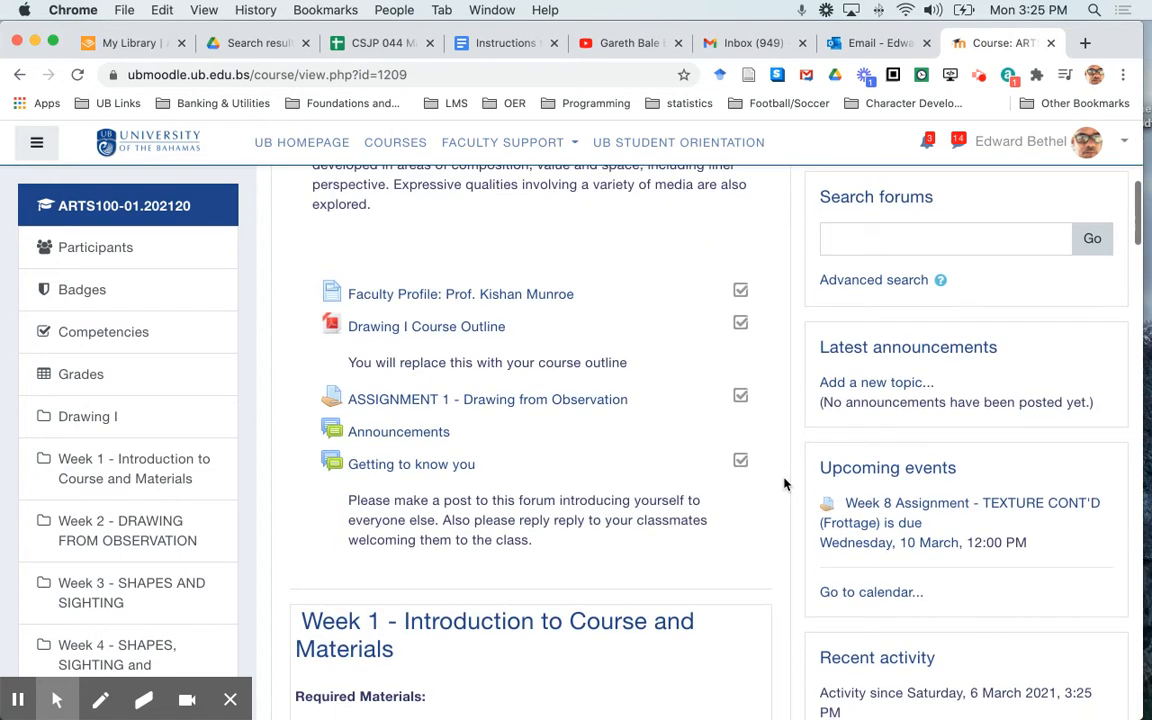
scroll(784, 485, "up", 8)
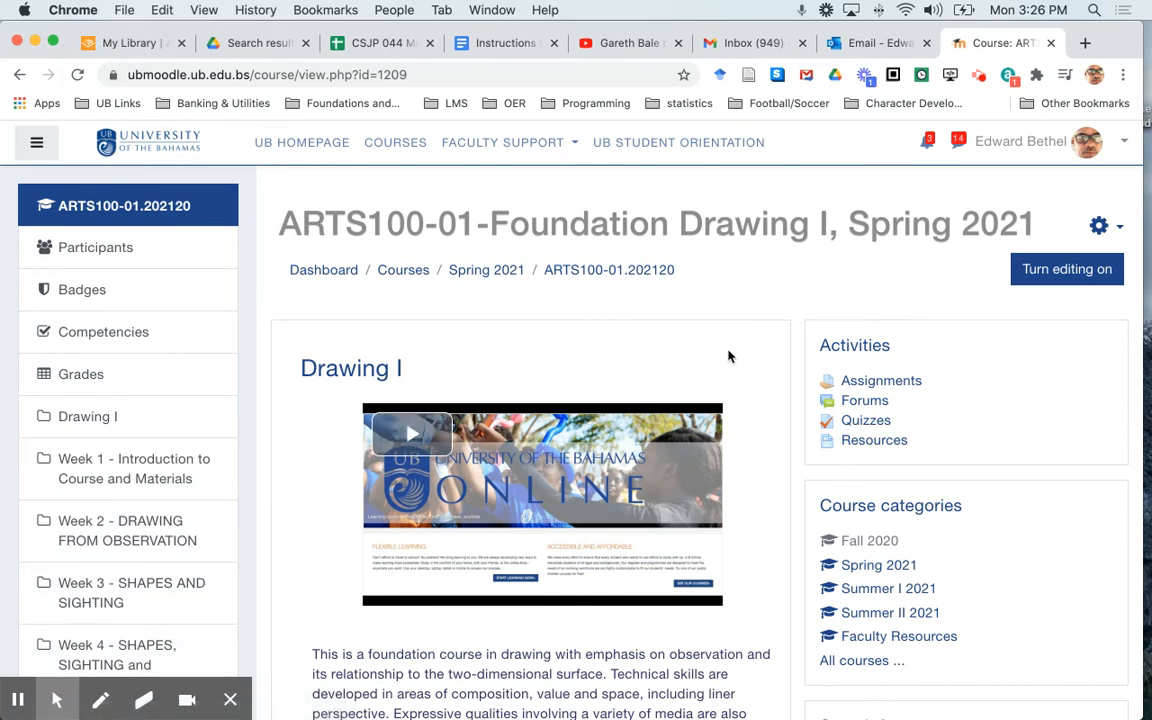
Turn on editing for the course and inspect the Drawing I section for activities and text that overlap
left_click(1077, 270)
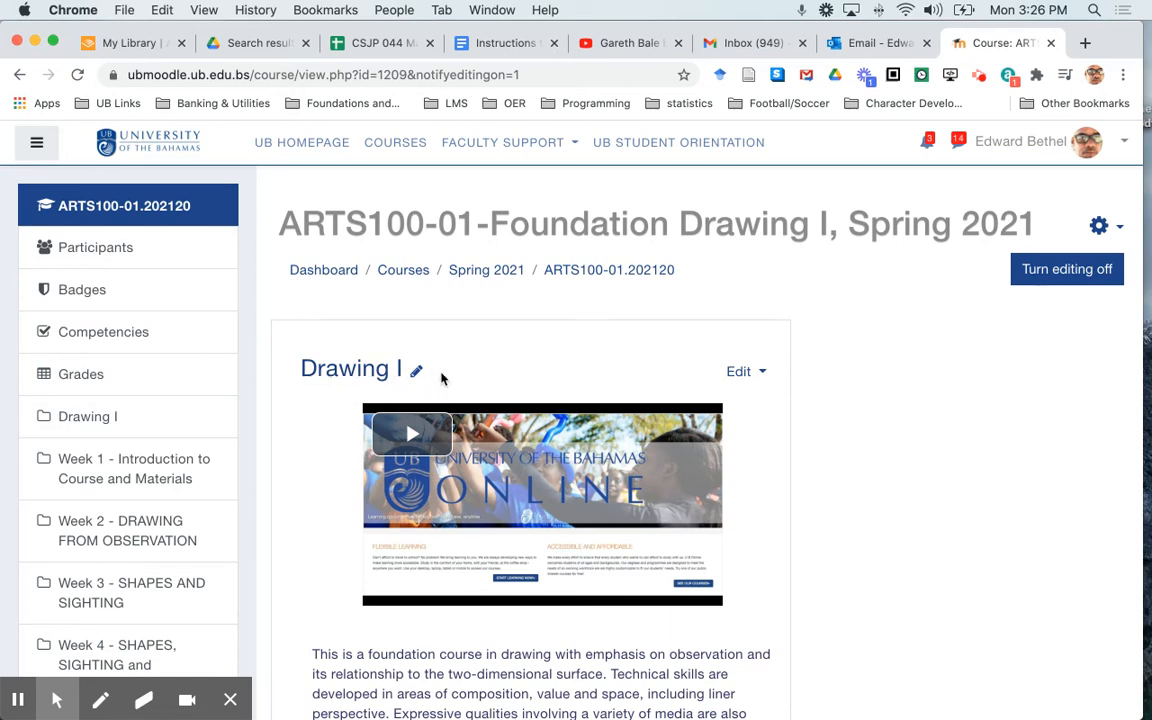
left_click(108, 417)
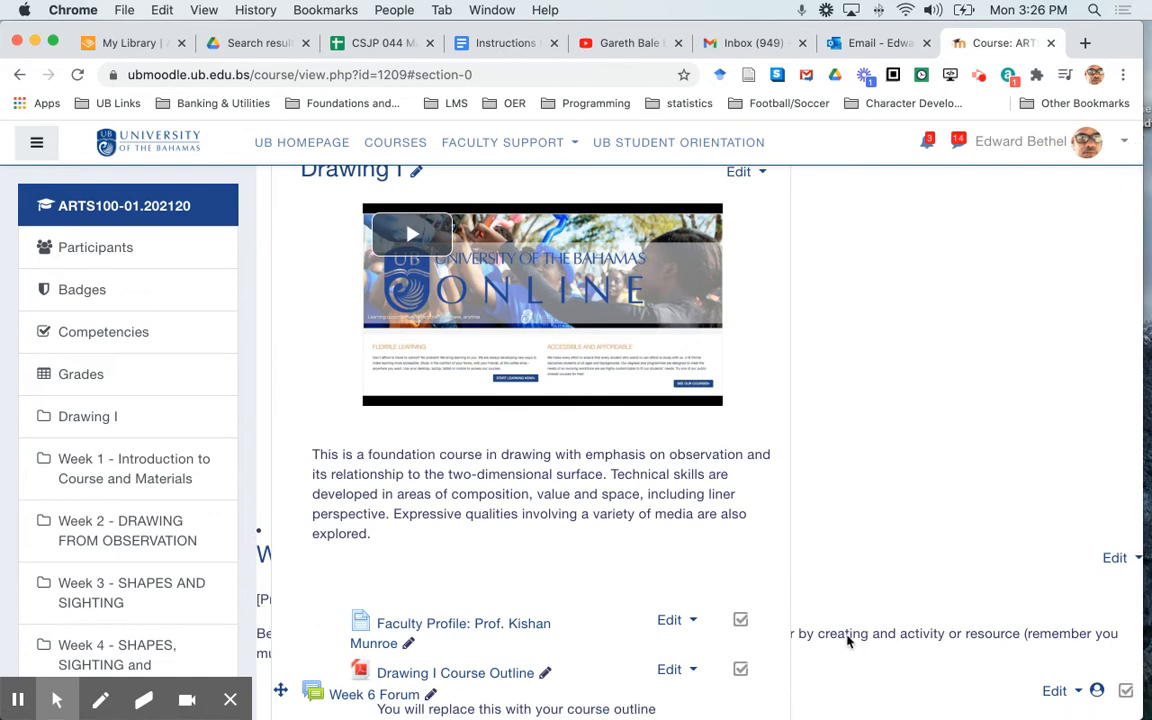
scroll(847, 641, "down", 3)
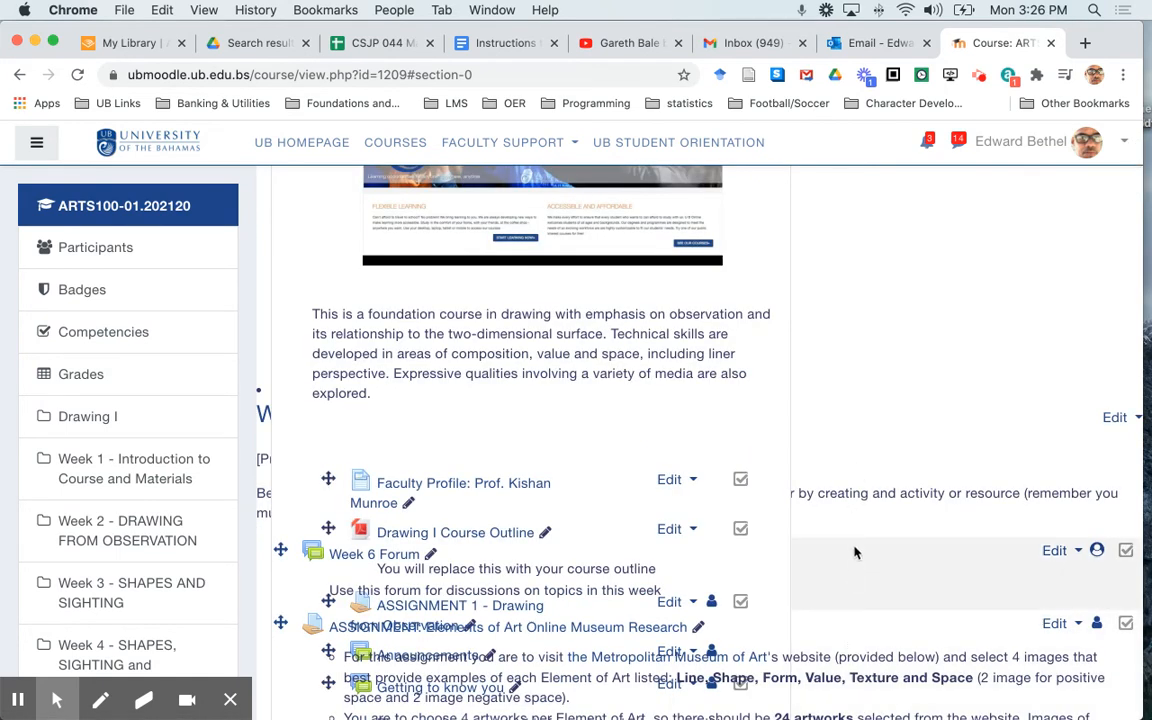
scroll(855, 552, "up", 5)
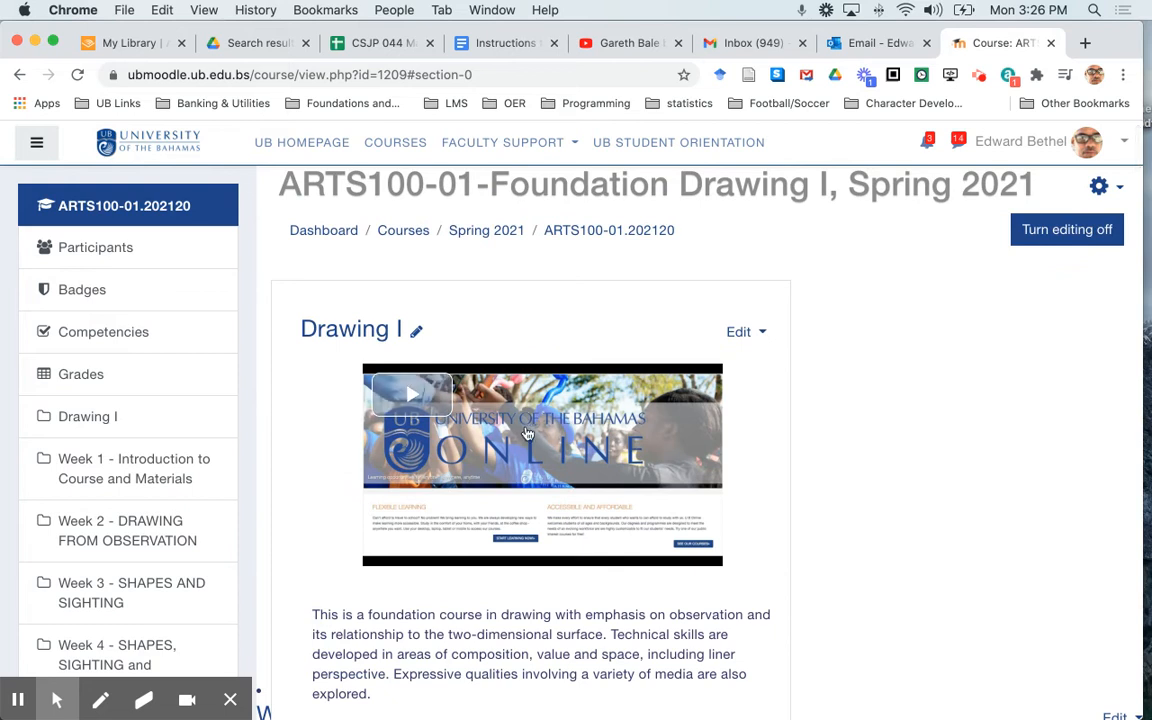
scroll(524, 430, "down", 3)
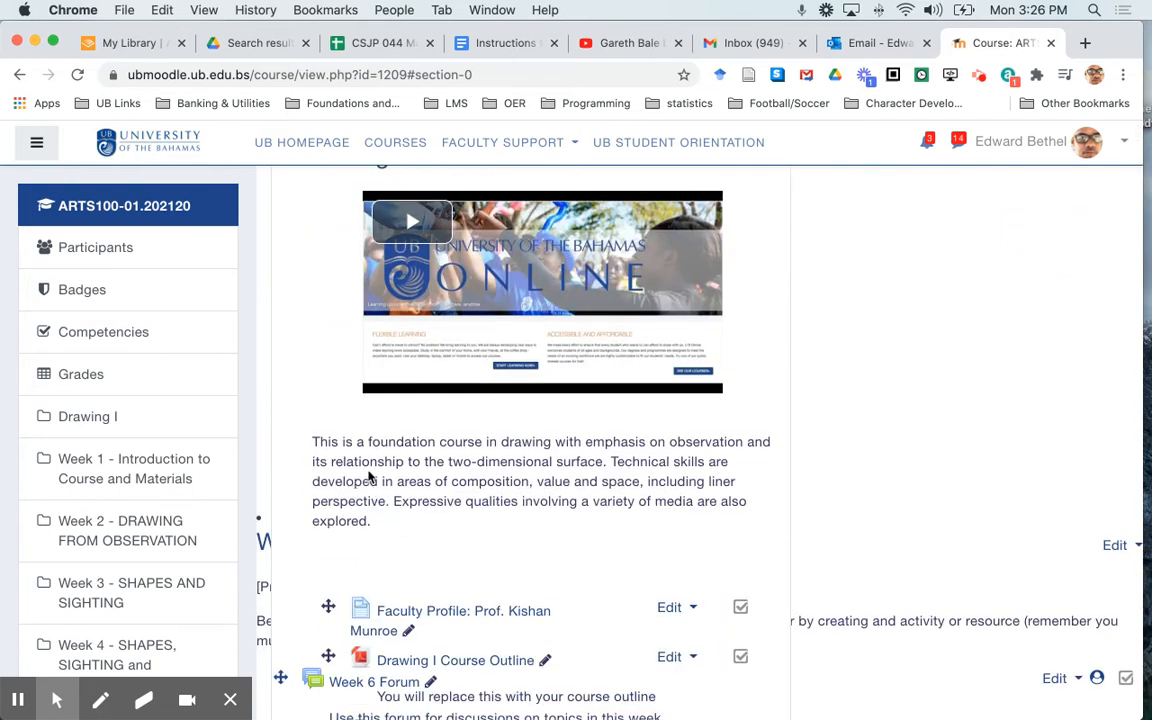
scroll(368, 476, "down", 2)
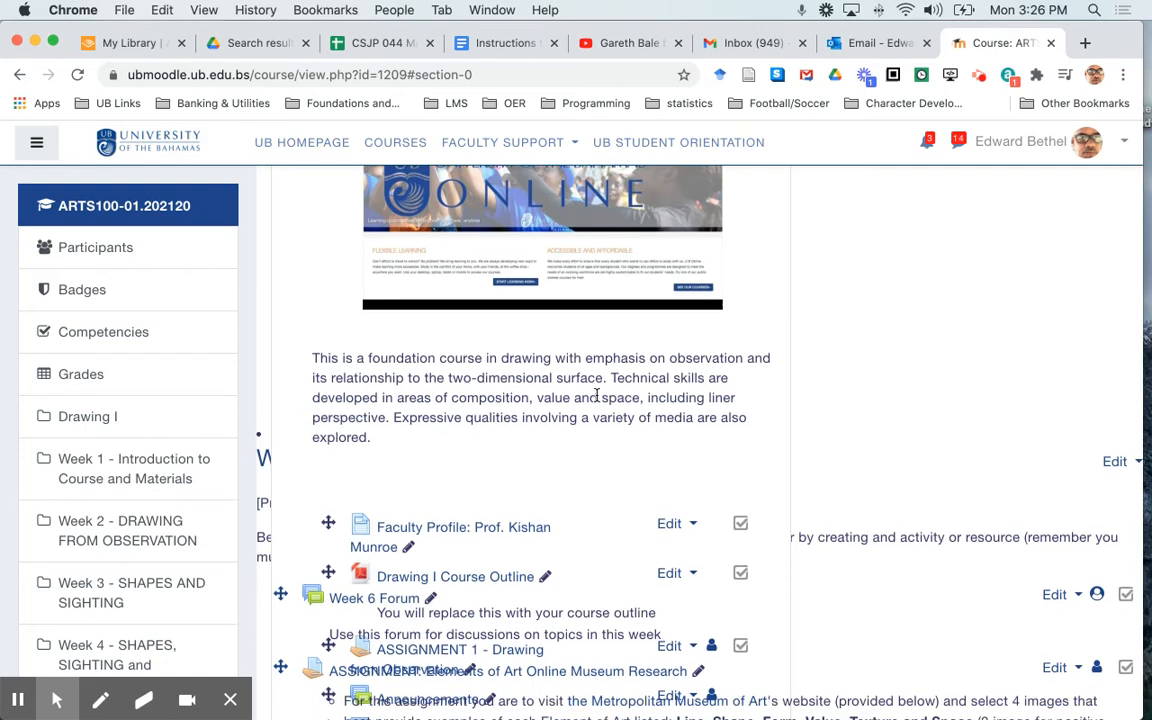
scroll(597, 395, "up", 5)
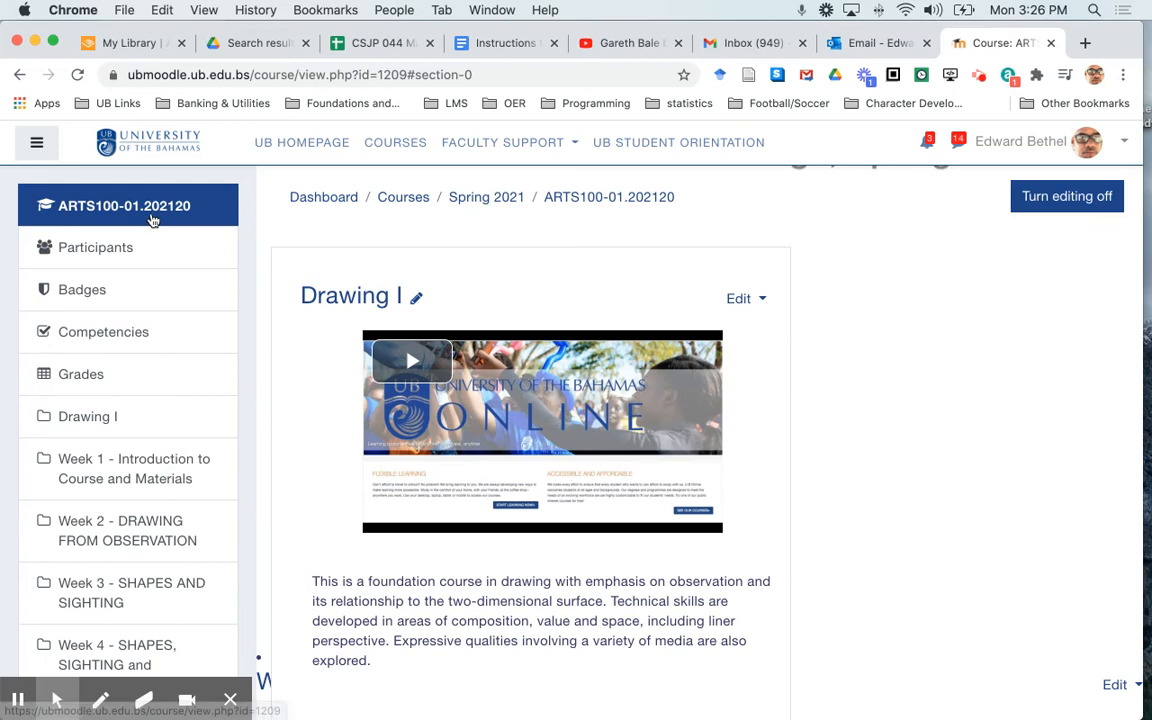
Reload the course main page and check the layout of its introduction in editing mode
left_click(152, 219)
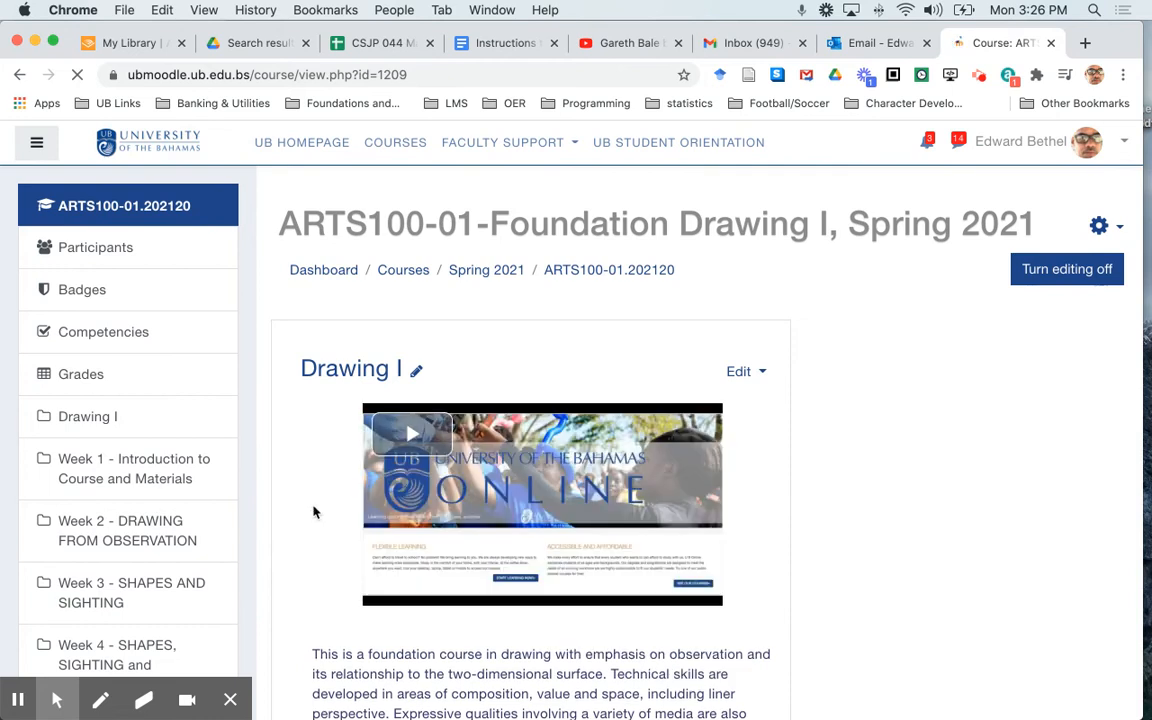
scroll(319, 569, "down", 7)
scroll(318, 570, "up", 5)
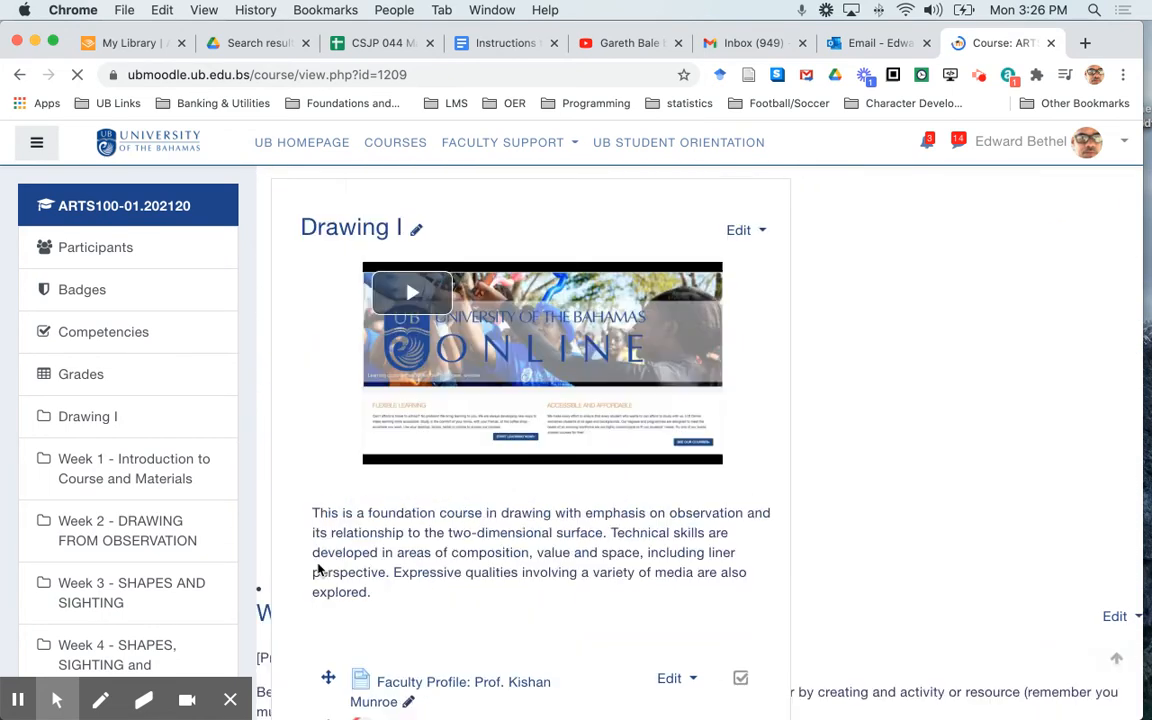
scroll(318, 570, "up", 2)
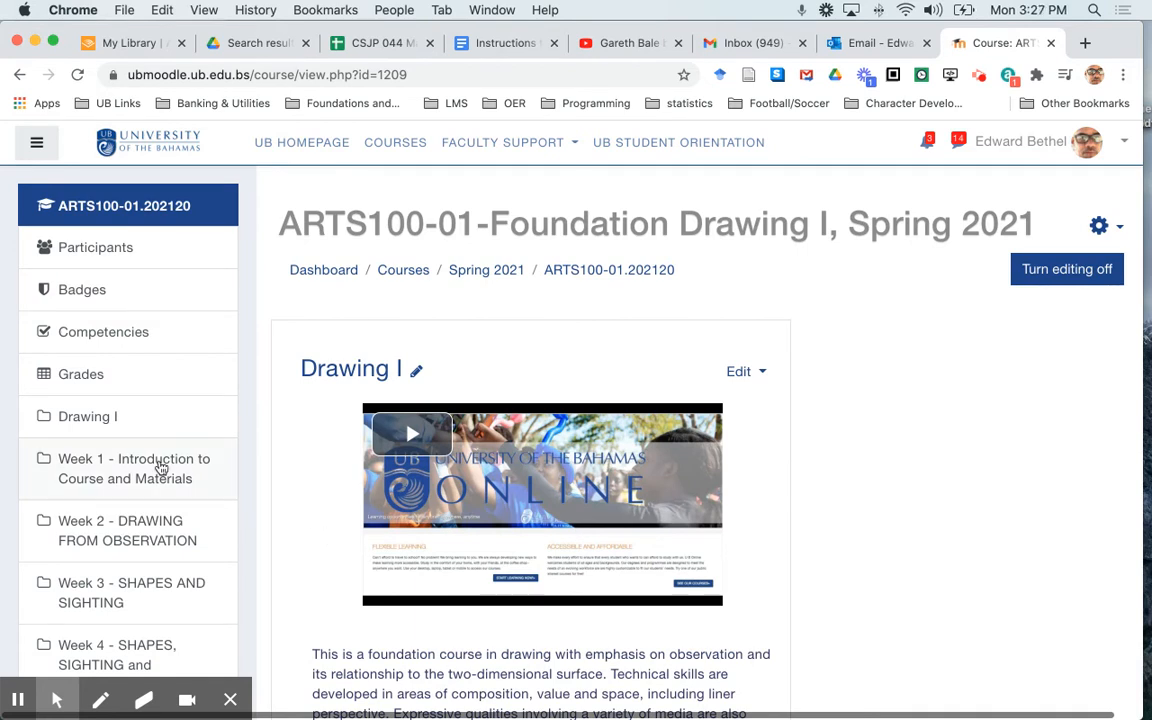
Open the Week 1 - Introduction to Course and Materials section and review its materials list, store links and activities
left_click(157, 466)
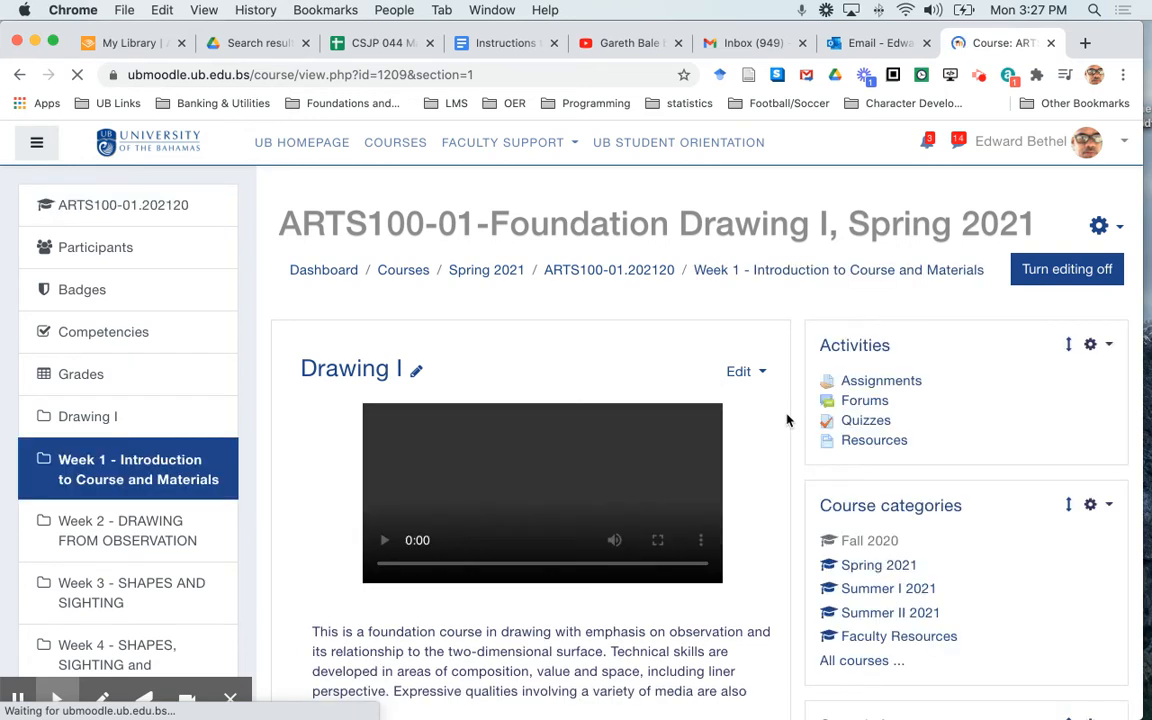
scroll(787, 418, "down", 3)
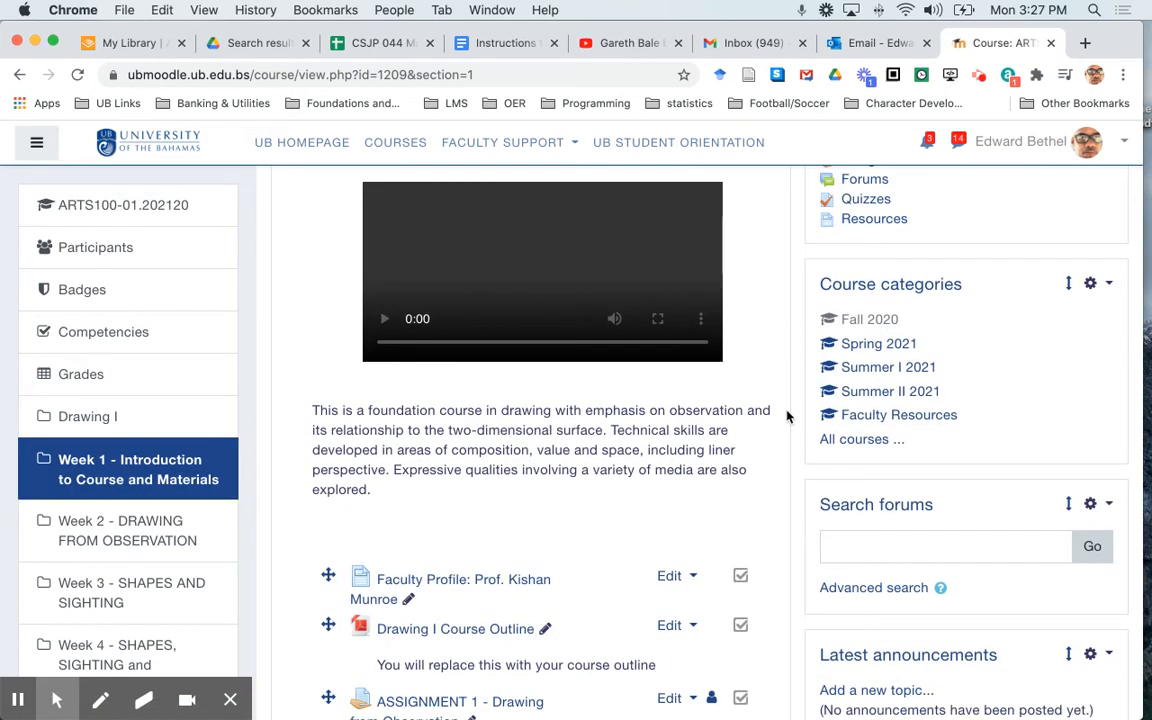
scroll(787, 418, "down", 6)
scroll(787, 418, "down", 3)
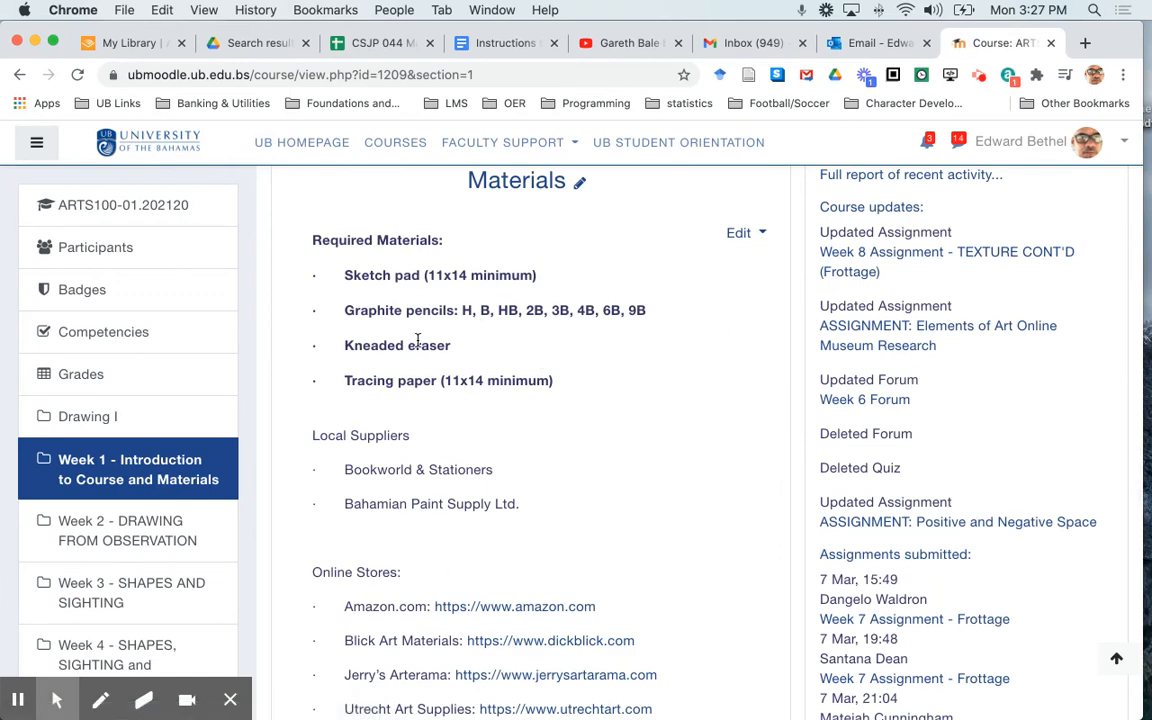
scroll(490, 483, "down", 4)
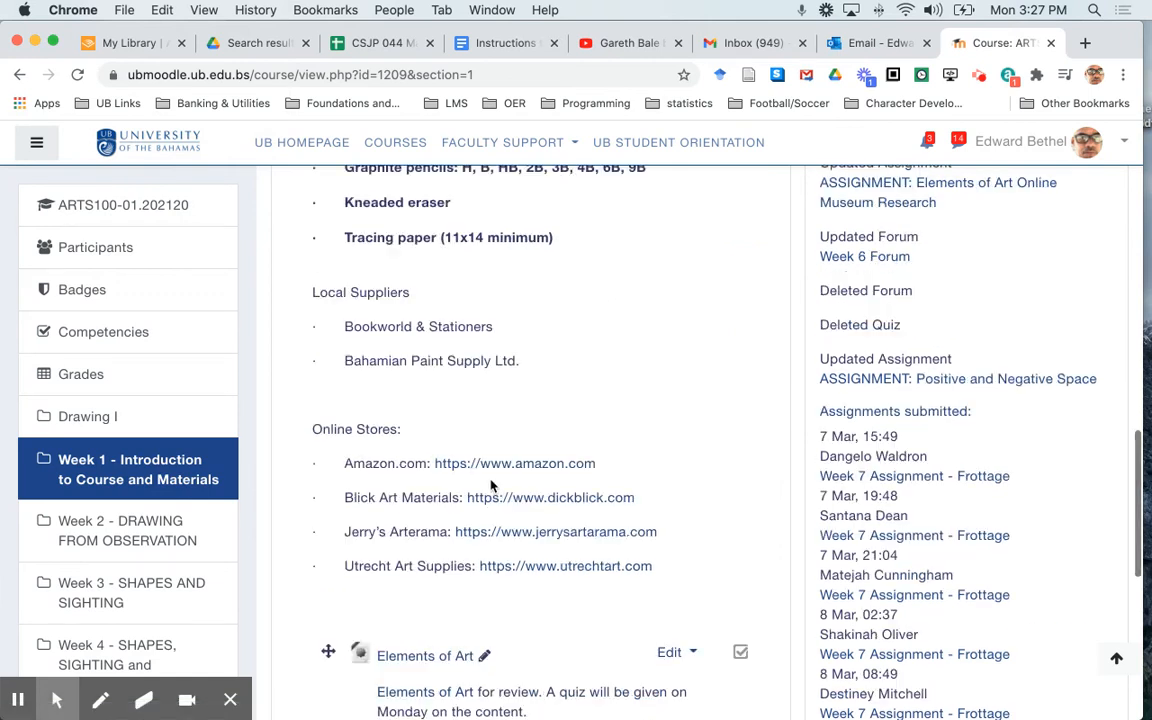
scroll(490, 485, "down", 5)
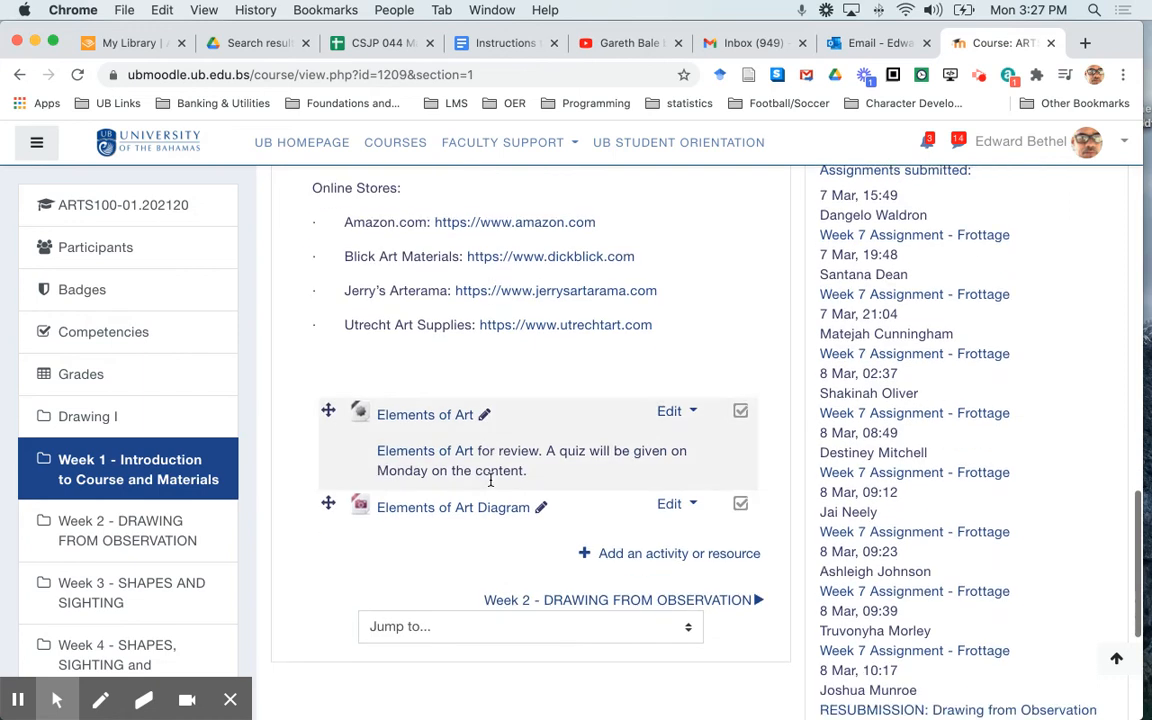
scroll(492, 487, "up", 5)
scroll(492, 487, "up", 4)
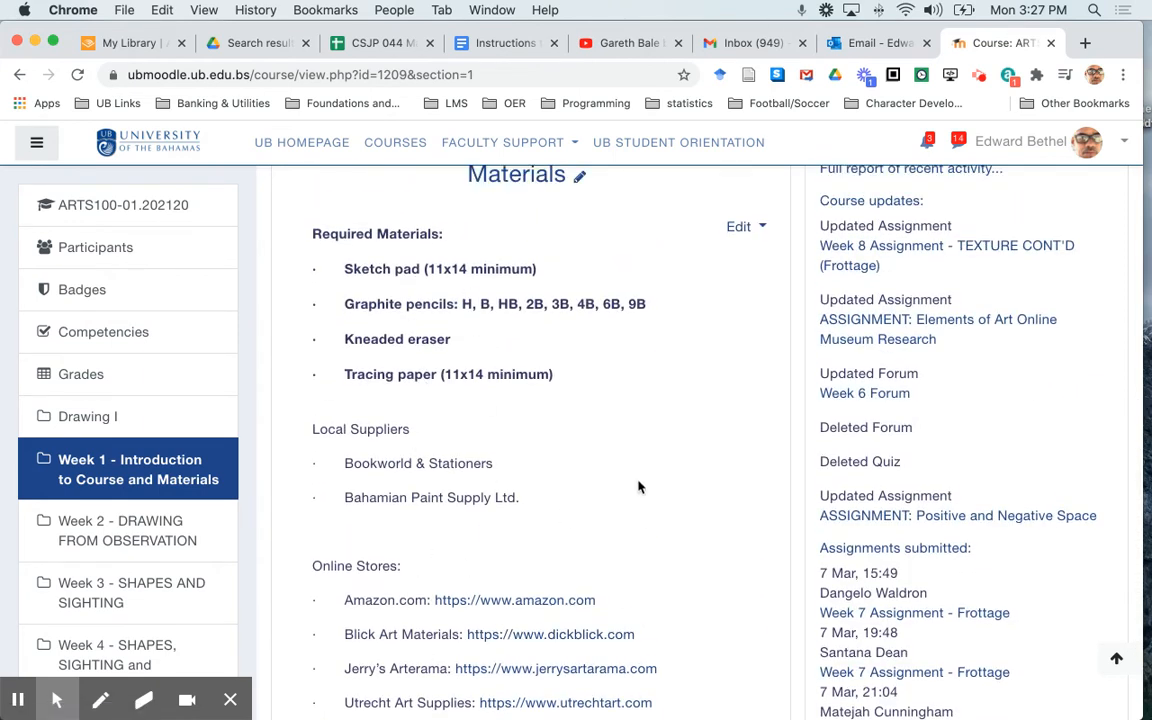
Open the Week 1 topic for editing and display its summary as HTML source with the advanced editor tools
left_click(740, 228)
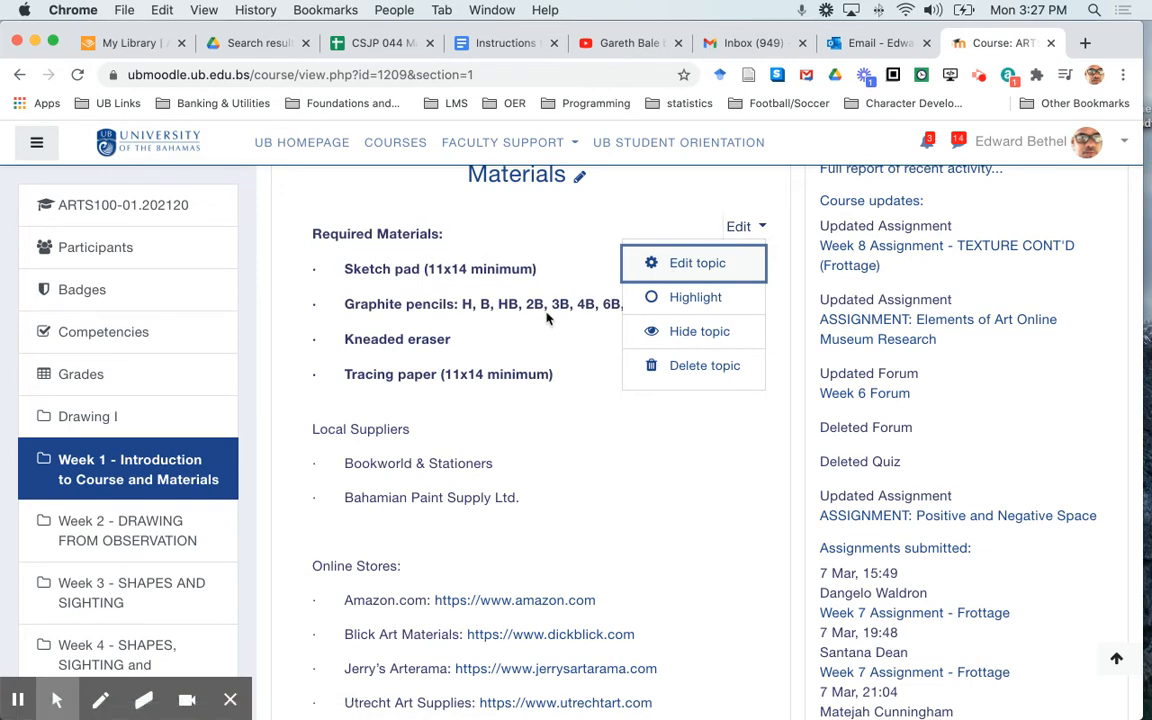
left_click(695, 264)
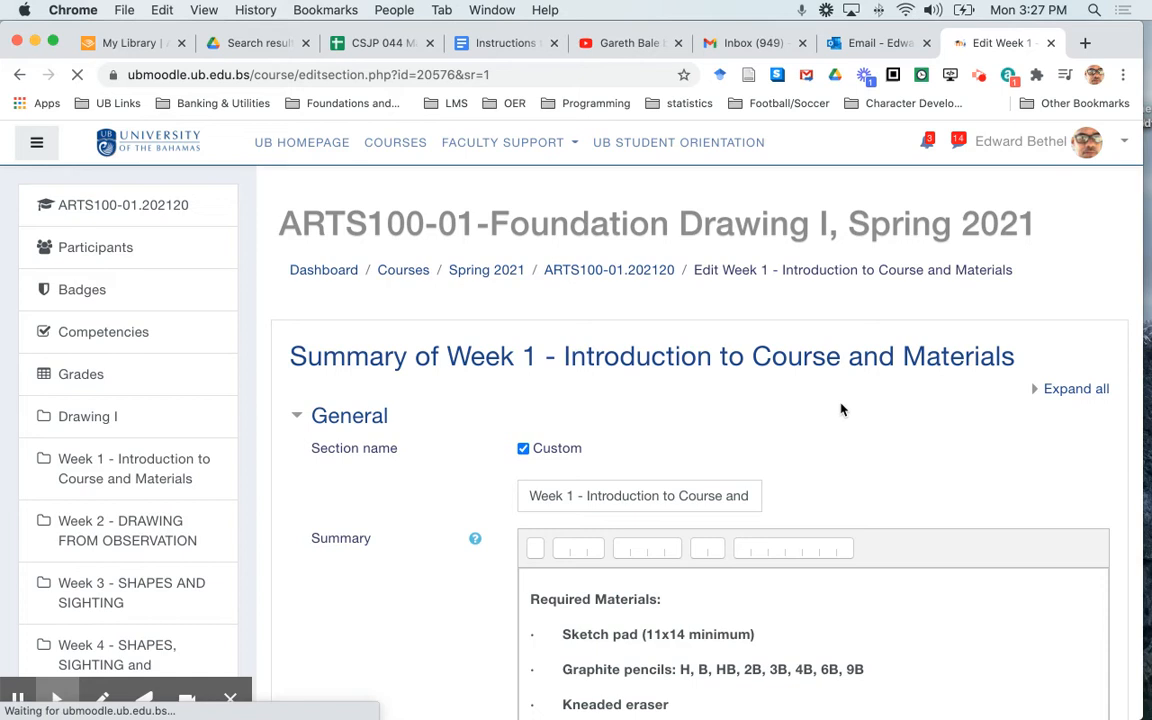
scroll(841, 406, "down", 5)
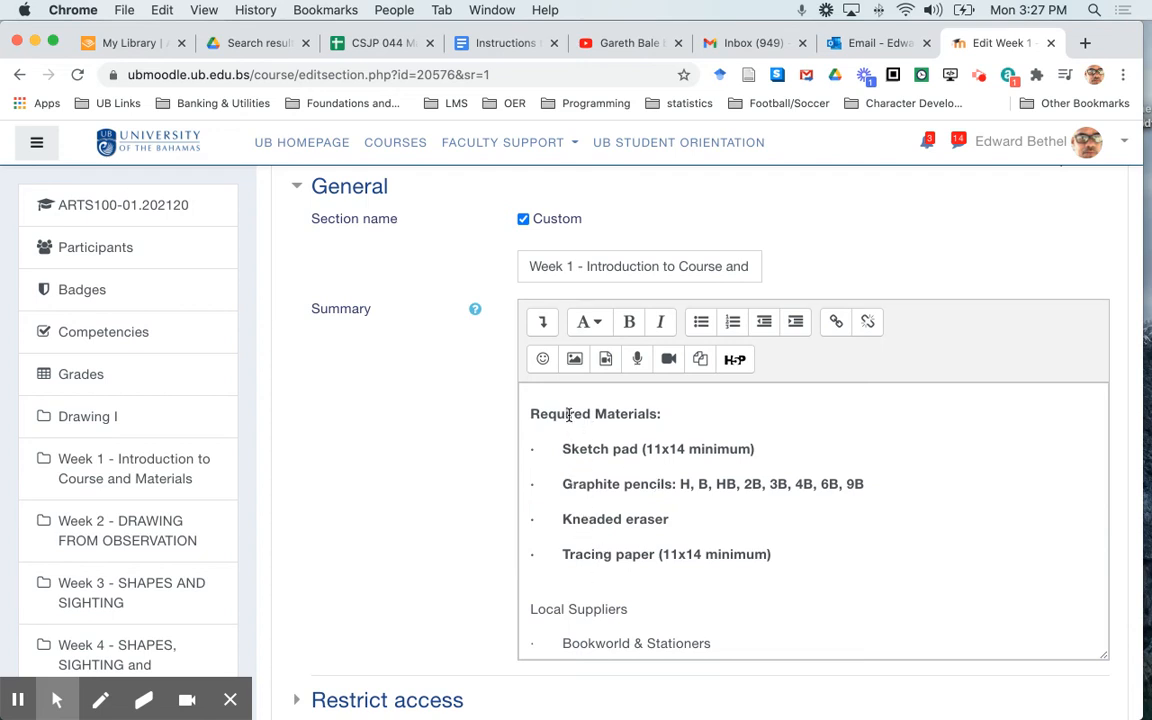
left_click(542, 324)
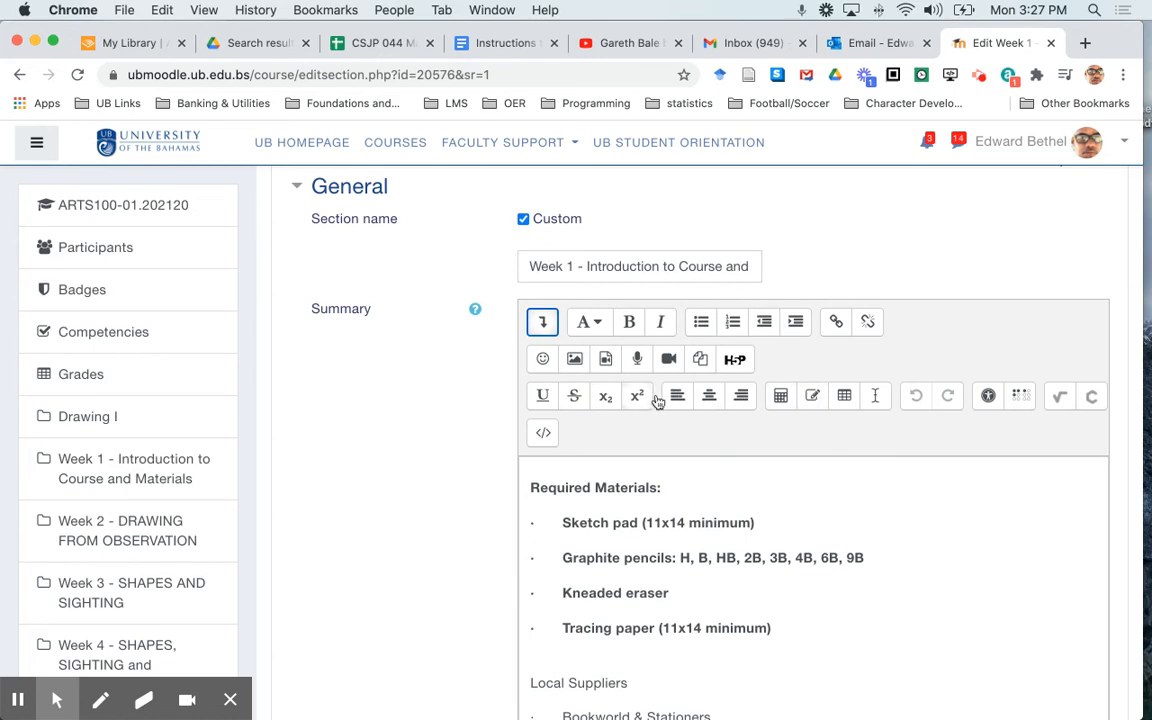
left_click(541, 435)
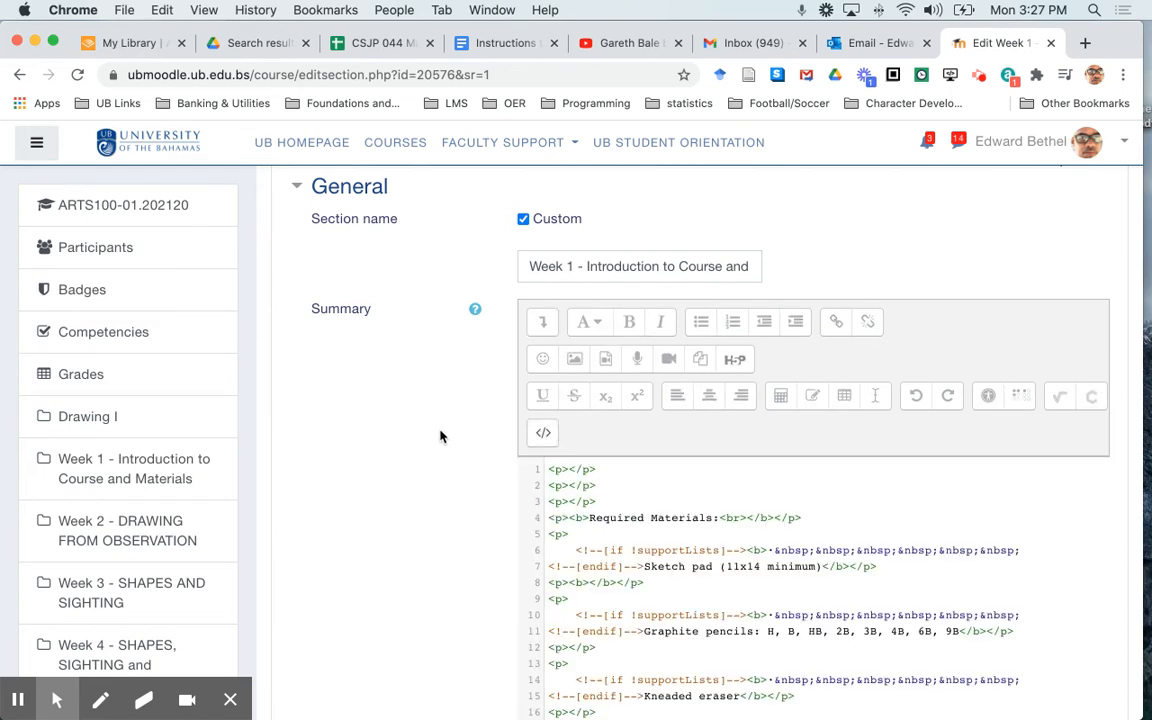
Examine the Week 1 summary's HTML for faulty or leftover formatting code and leave the topic without saving
scroll(440, 432, "down", 3)
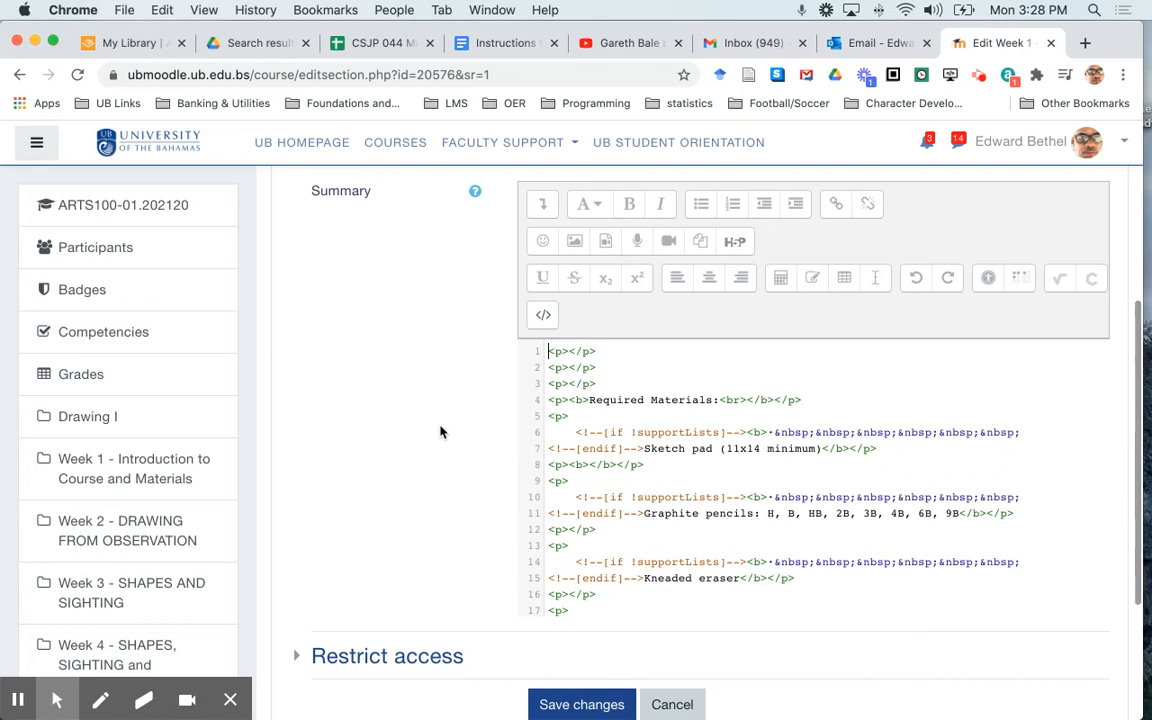
scroll(442, 432, "down", 3)
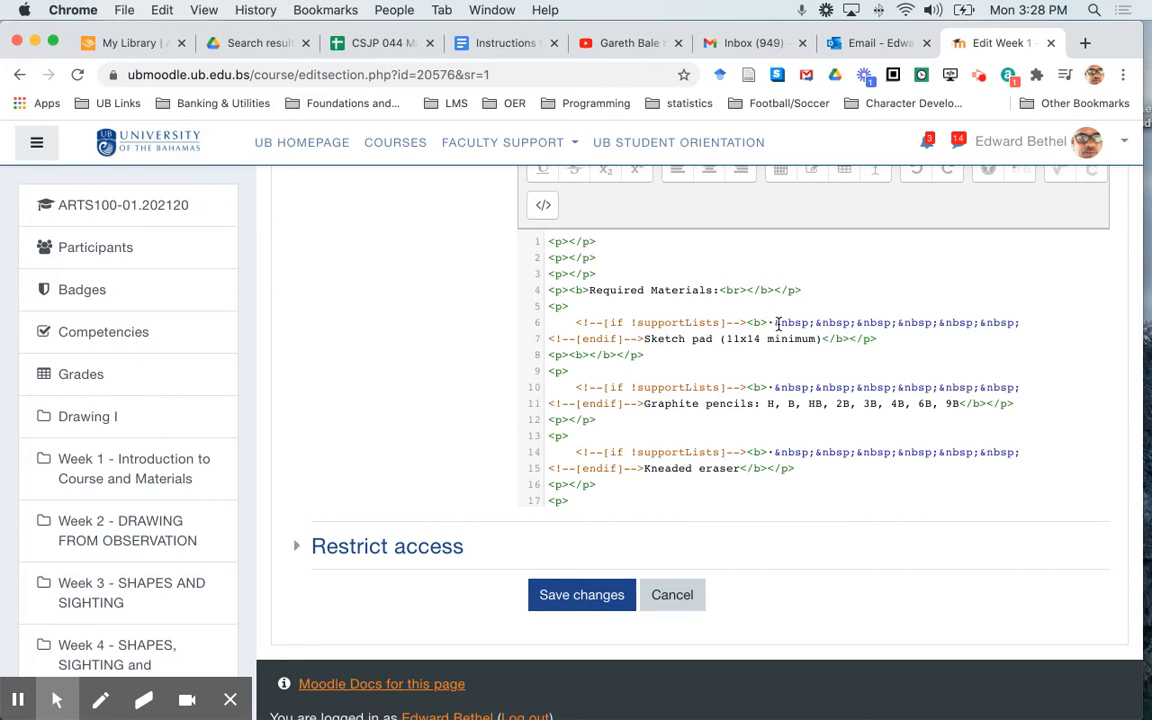
scroll(778, 323, "down", 3)
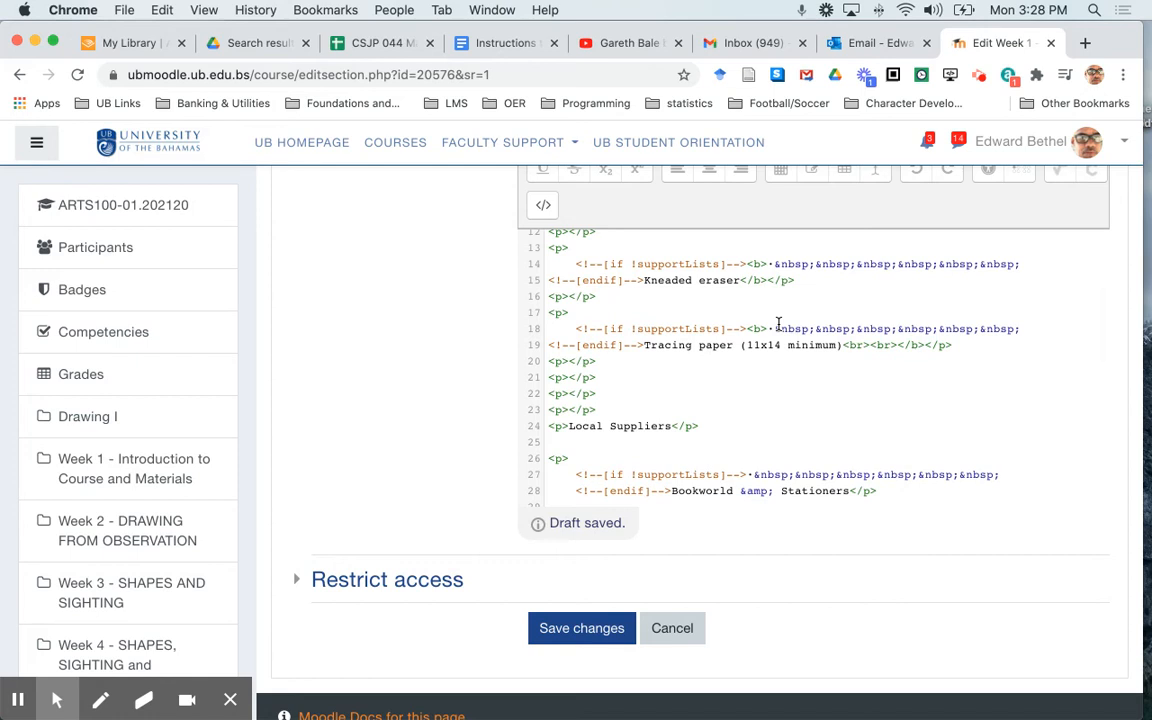
scroll(778, 323, "down", 3)
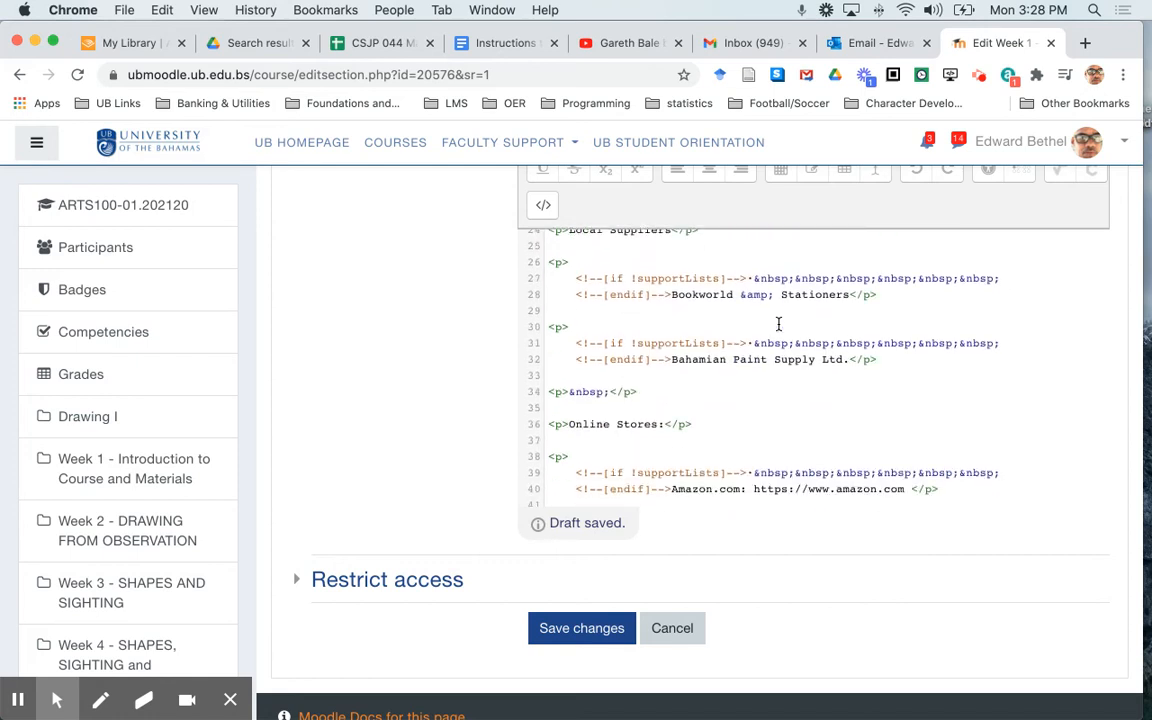
scroll(778, 323, "down", 3)
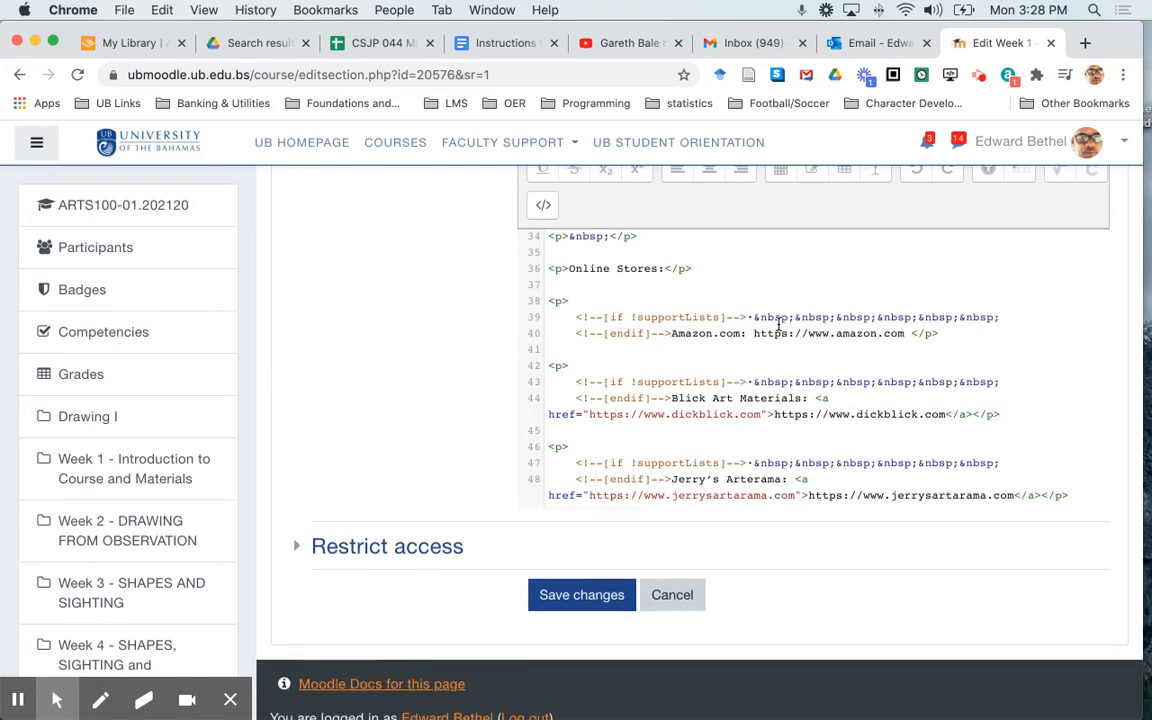
scroll(778, 323, "down", 3)
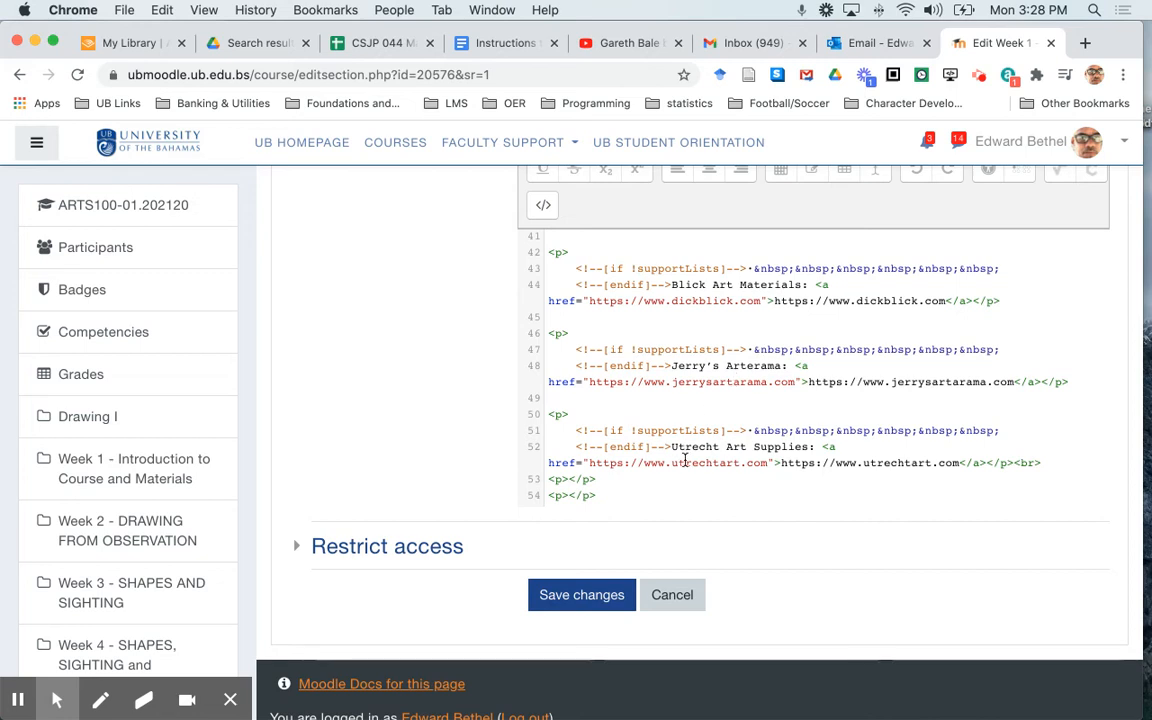
left_click(675, 598)
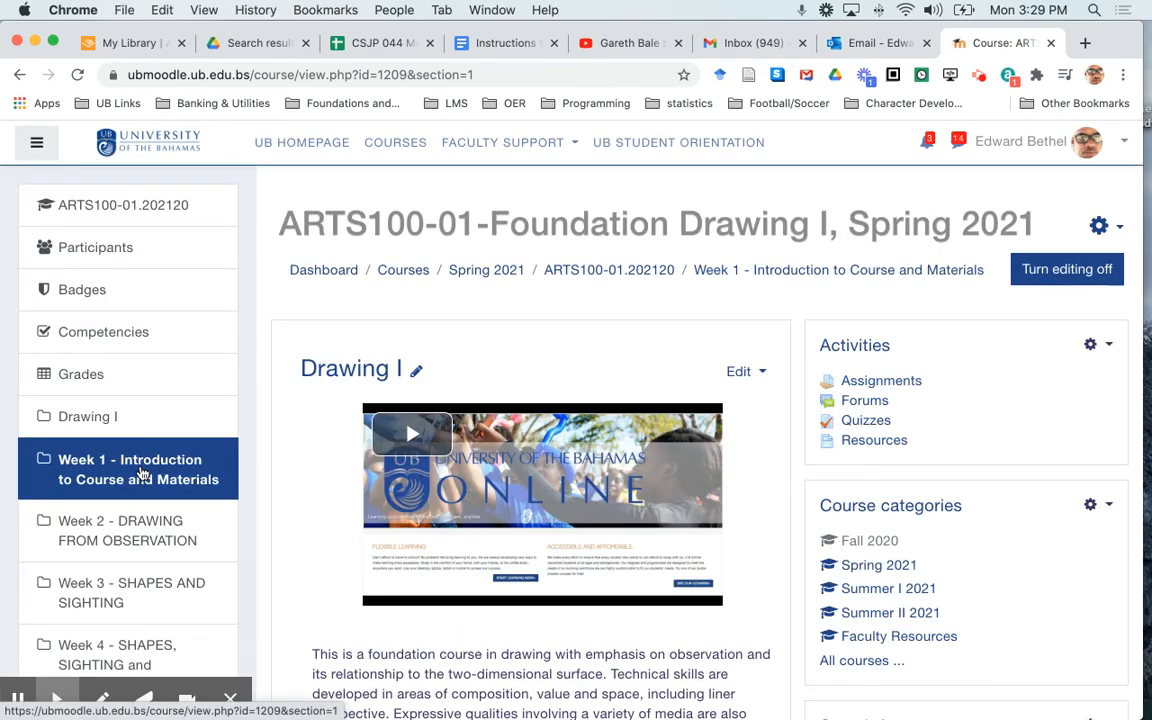
Open the Week 2 - DRAWING FROM OBSERVATION section and check its introduction and activity list for layout problems
left_click(145, 528)
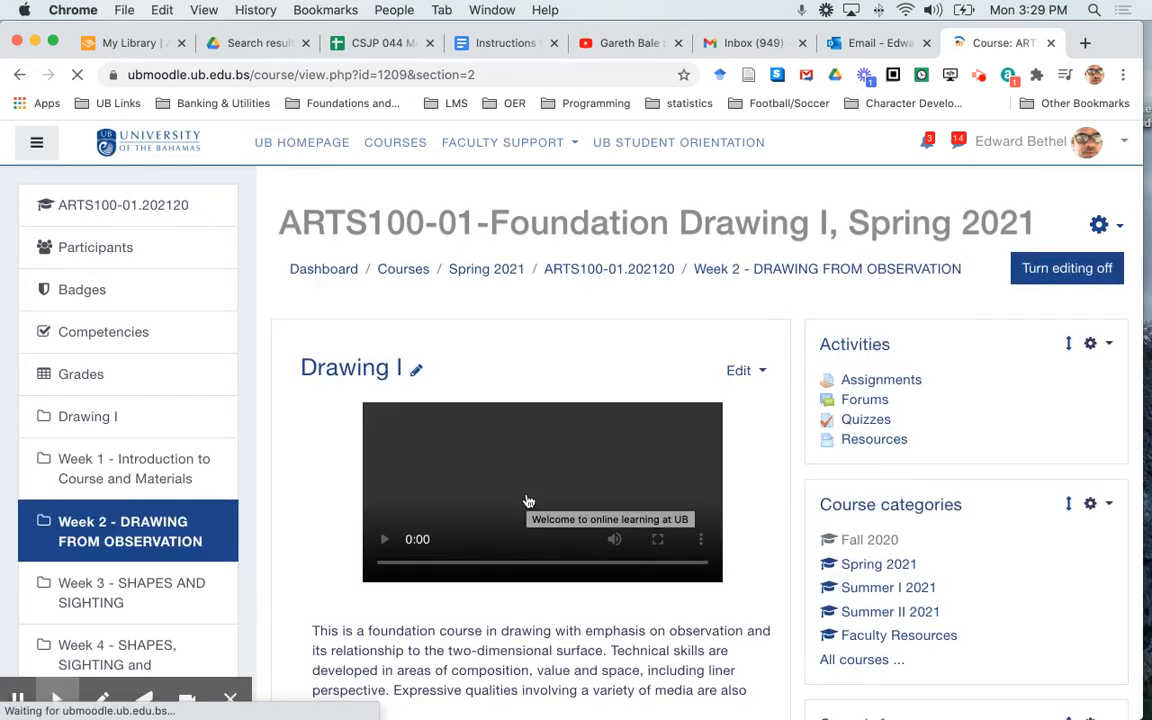
scroll(529, 501, "down", 4)
scroll(529, 501, "down", 12)
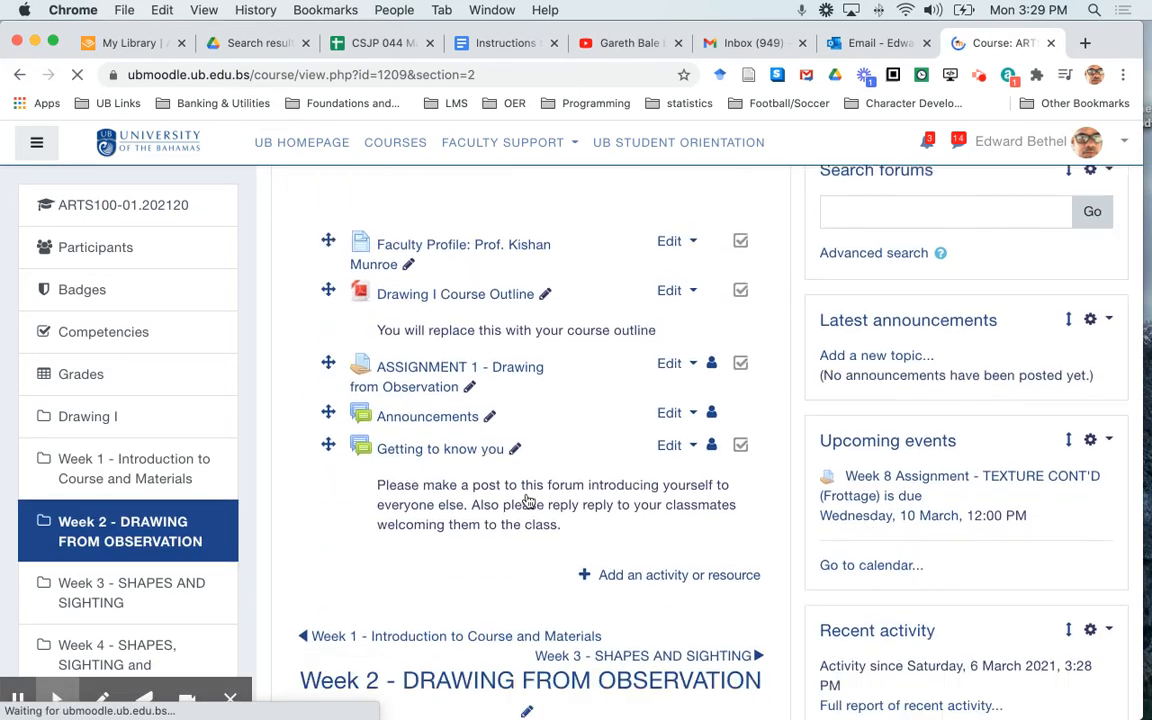
scroll(528, 502, "down", 6)
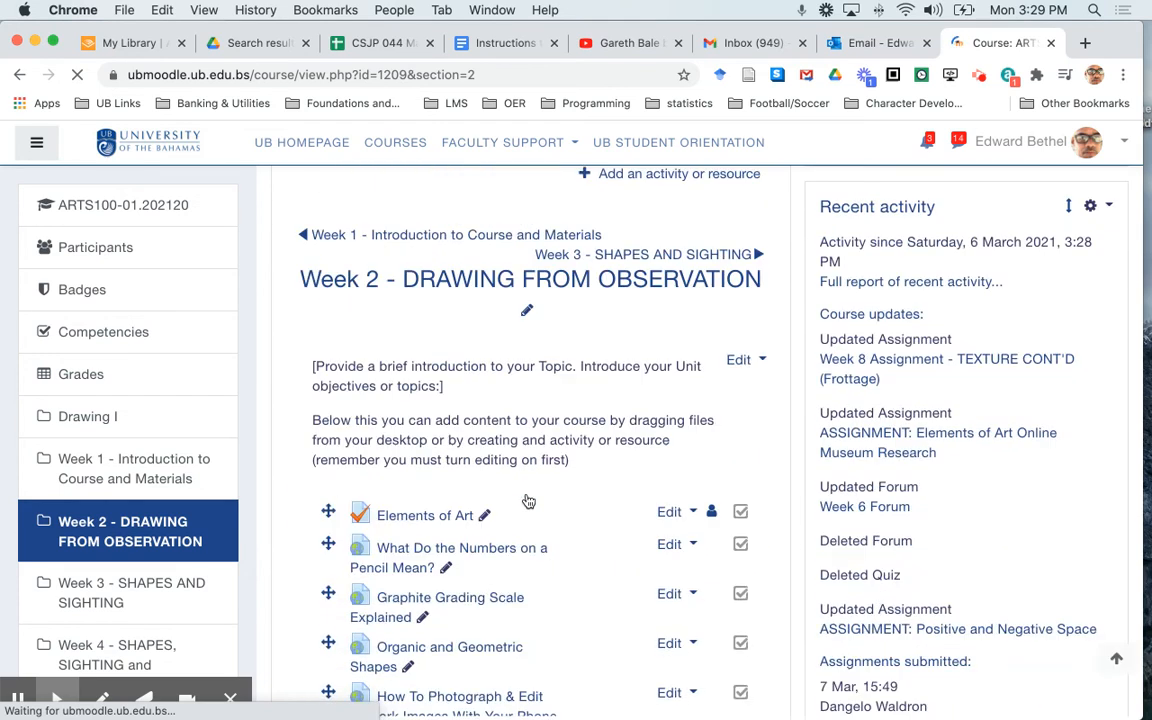
scroll(528, 501, "down", 5)
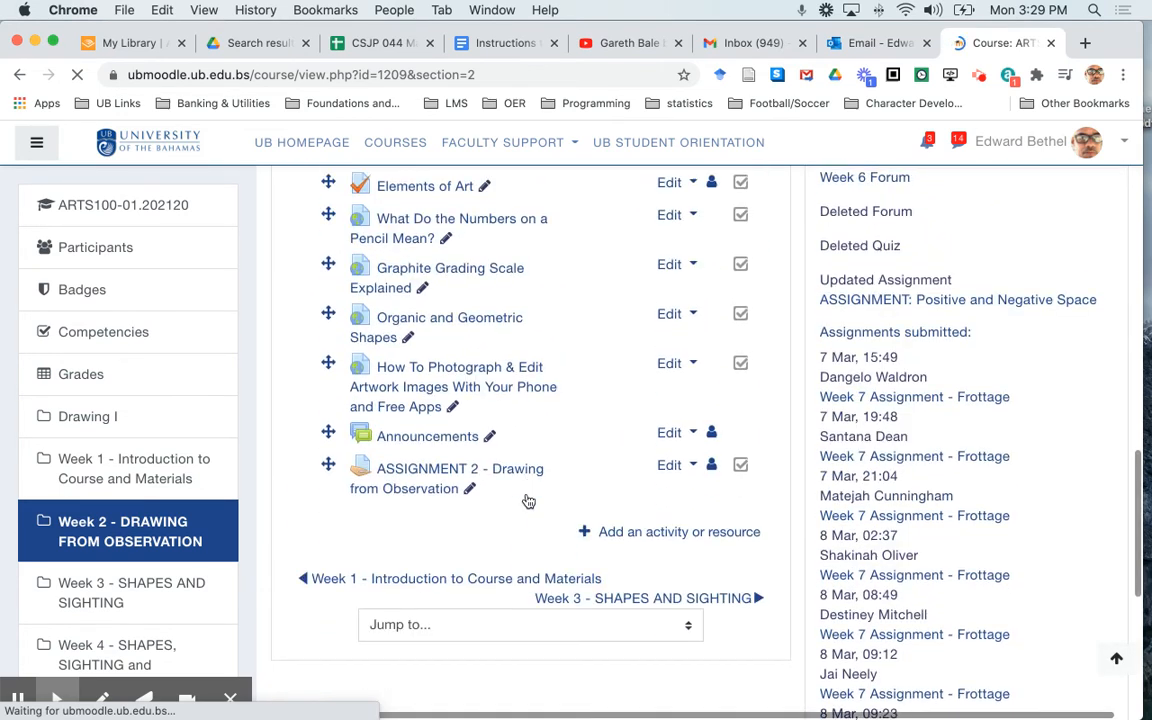
scroll(528, 501, "up", 3)
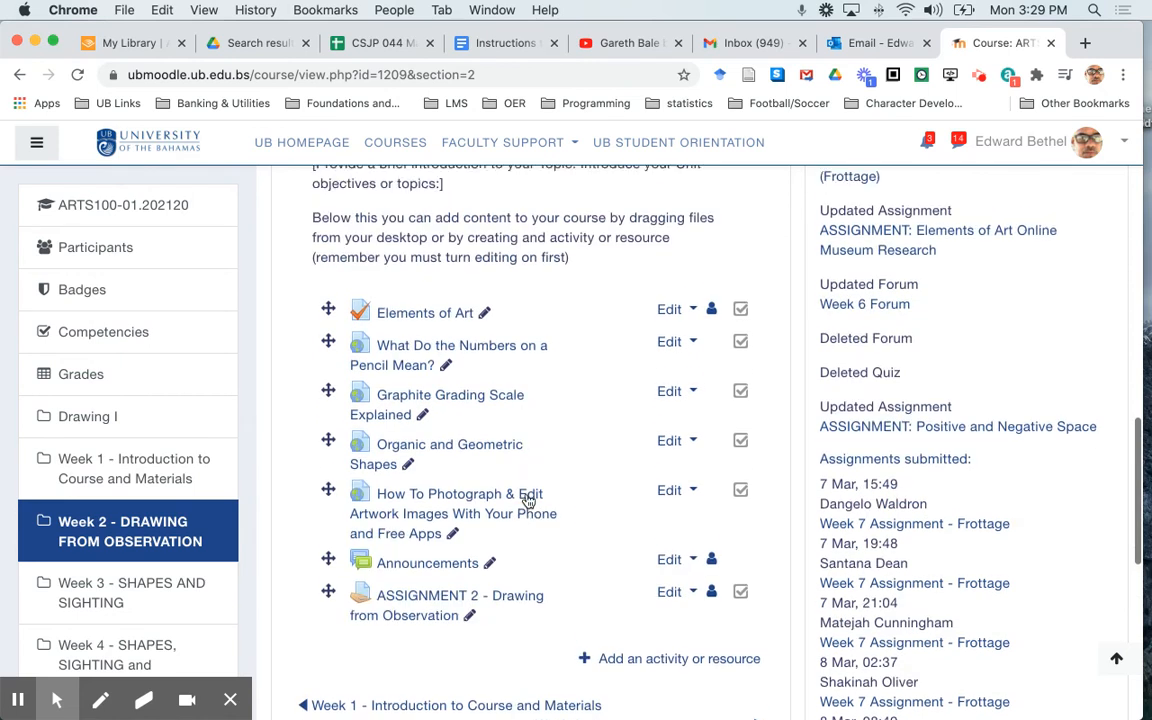
Open the Week 3 - SHAPES AND SIGHTING section and check how its objectives and activities are laid out
left_click(150, 595)
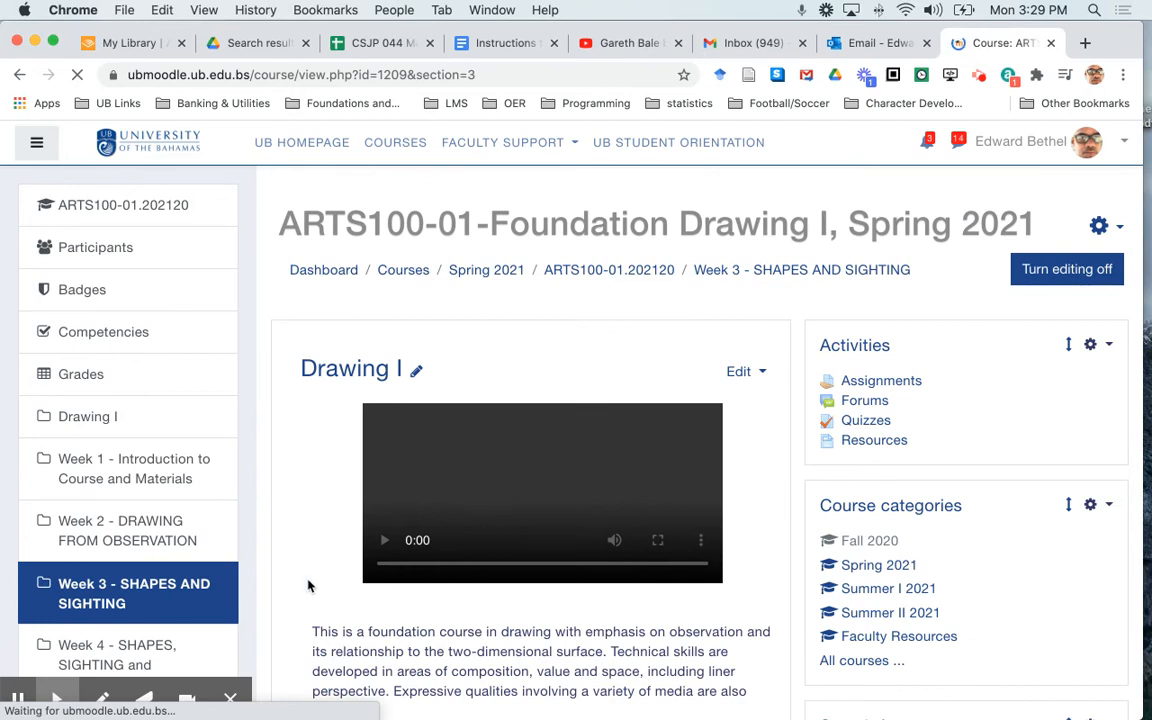
scroll(308, 585, "down", 3)
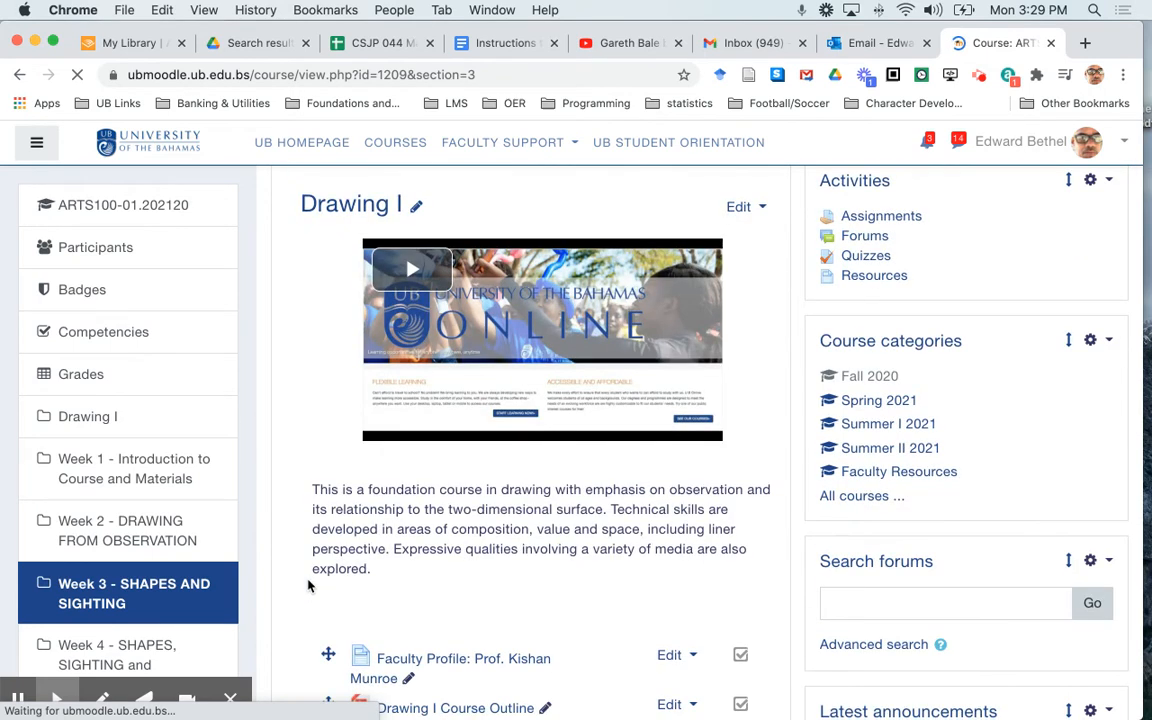
scroll(308, 585, "down", 10)
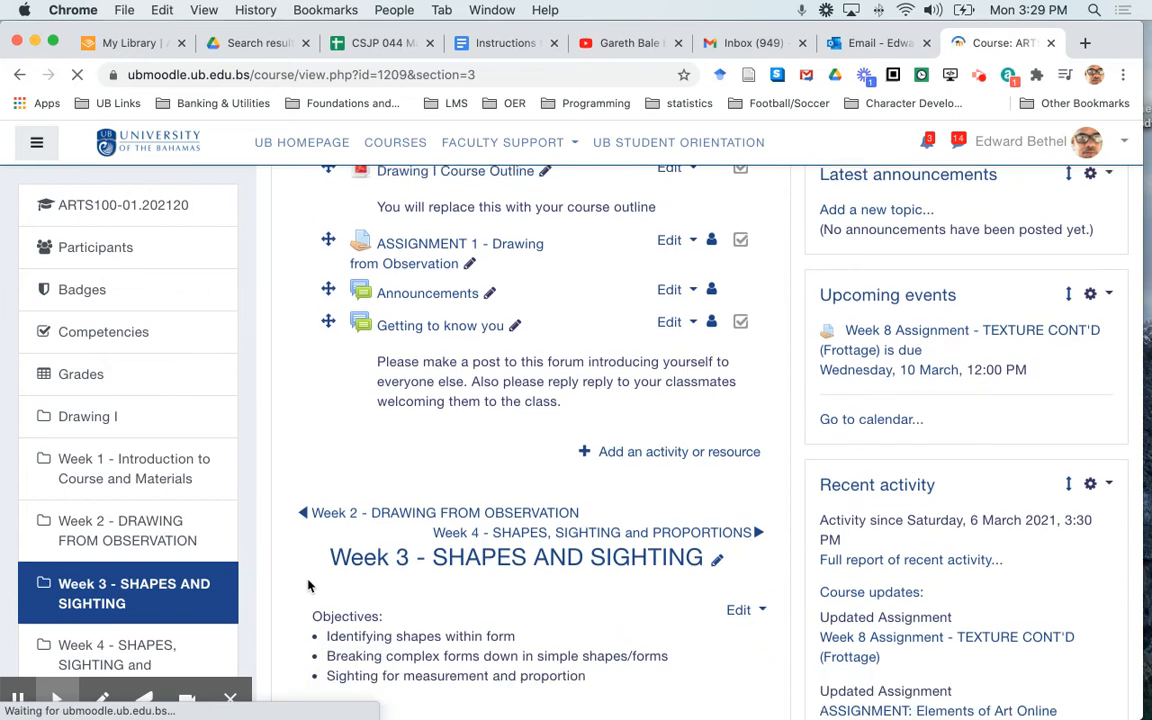
scroll(308, 585, "down", 2)
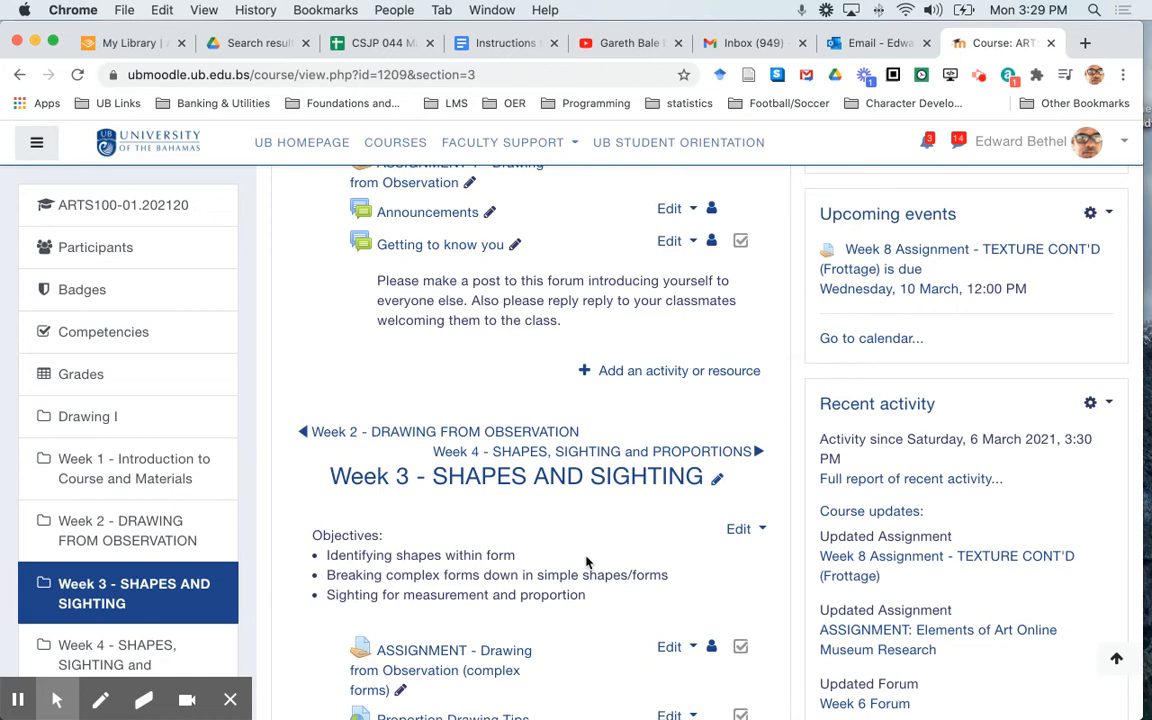
Open the Week 3 topic for editing and display its summary as HTML source with the advanced editor tools
left_click(745, 530)
left_click(698, 566)
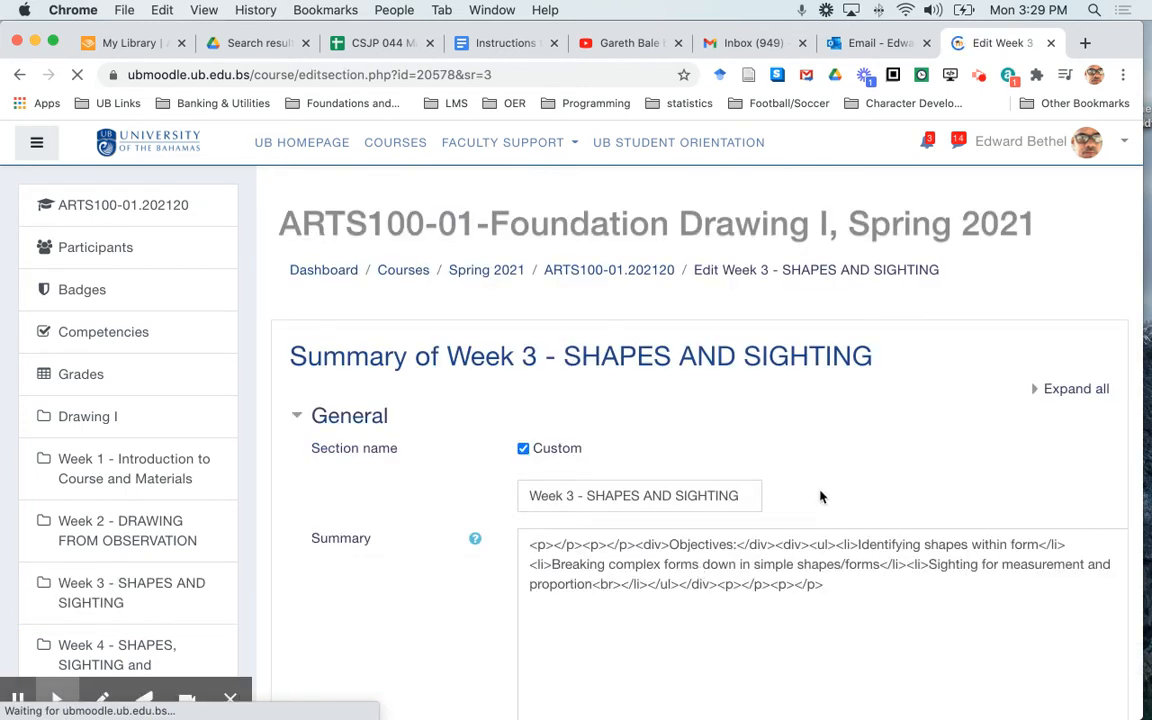
scroll(820, 497, "down", 3)
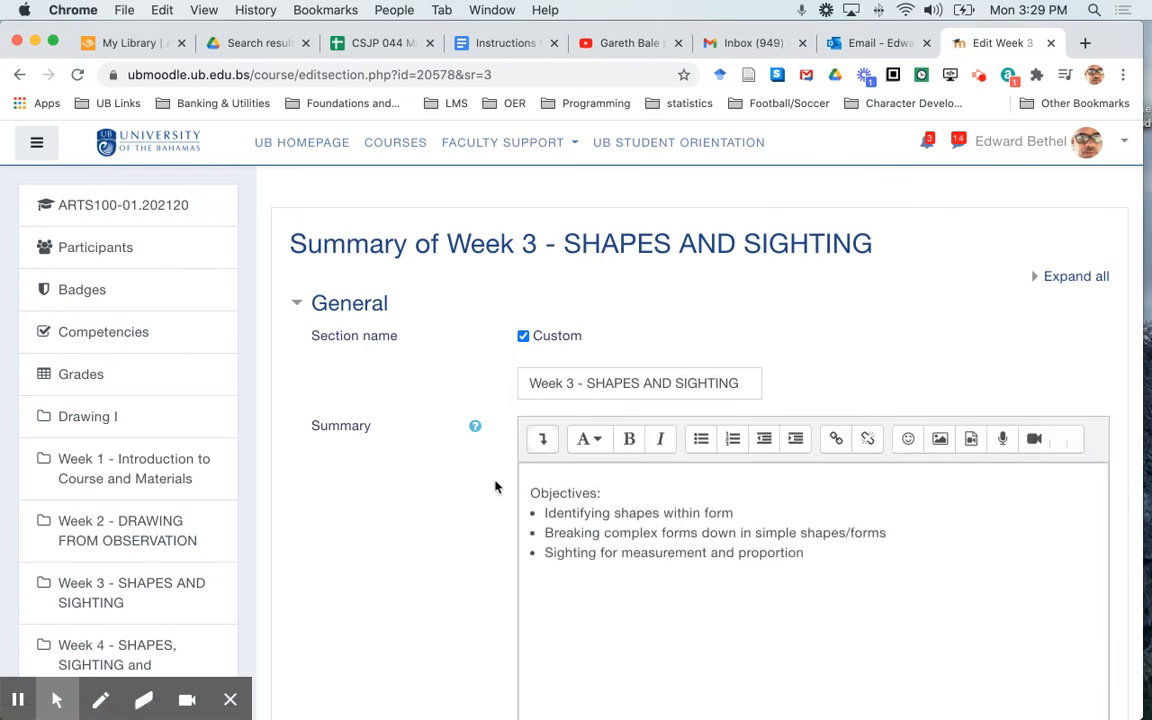
left_click(543, 441)
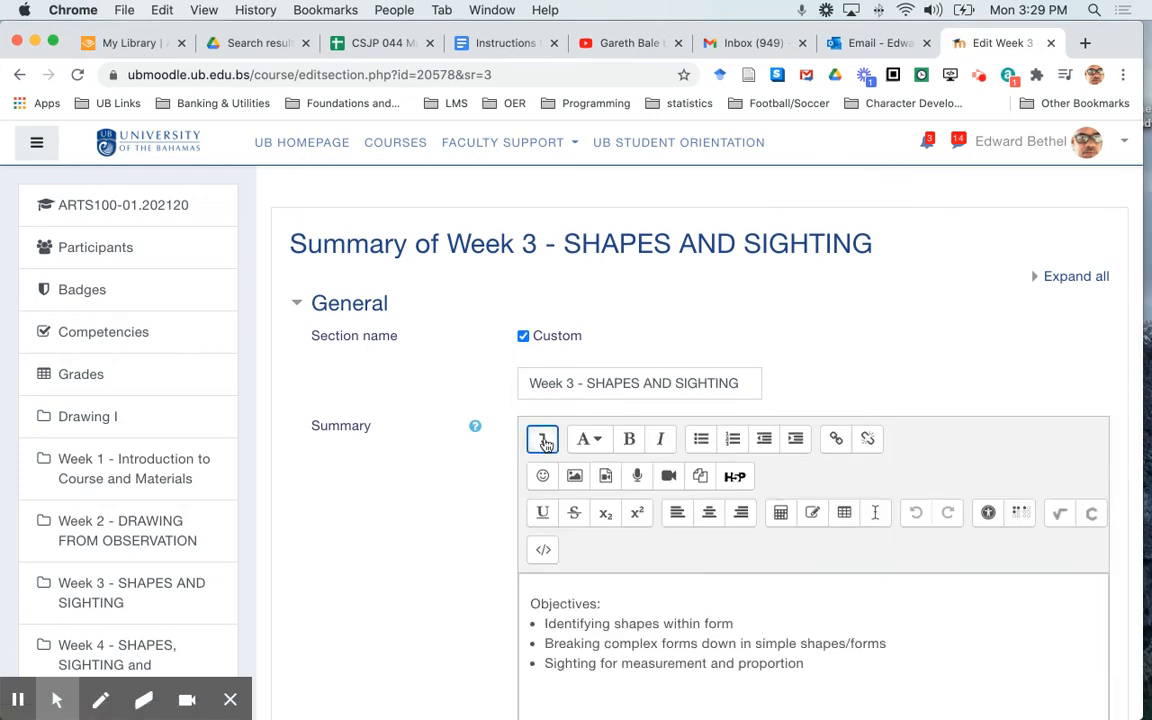
left_click(544, 551)
Check the Week 3 summary's HTML for matching opening and closing ul and li tags, and leave the topic without saving
scroll(422, 617, "down", 5)
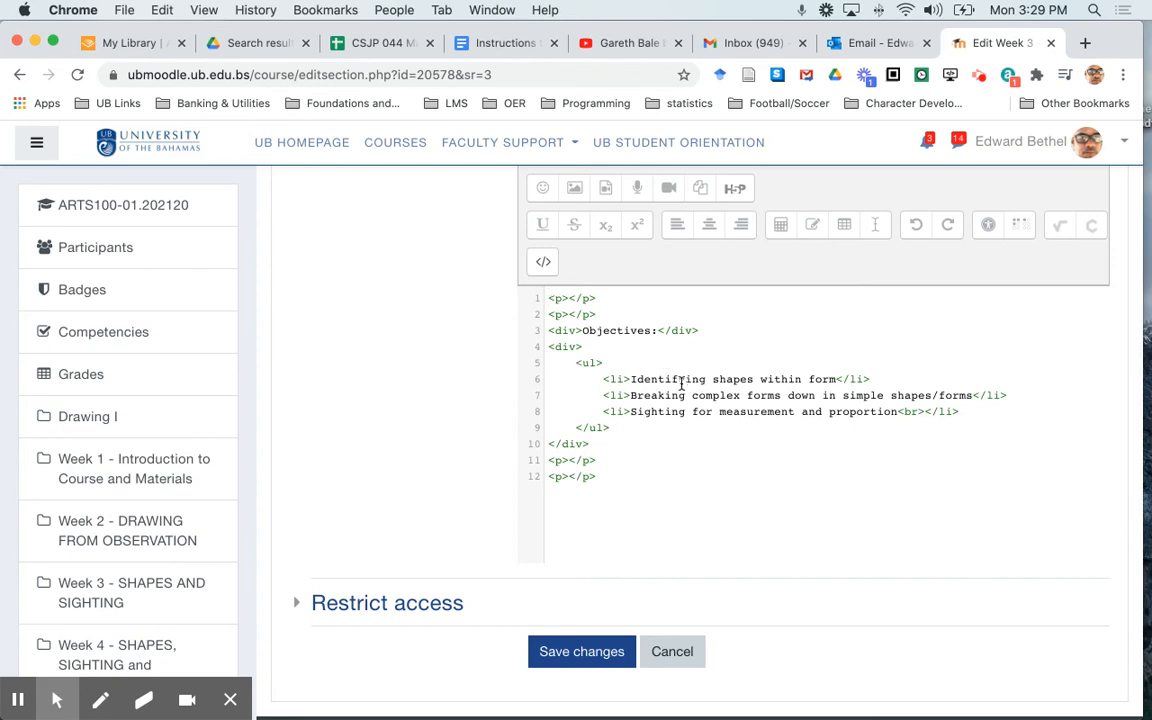
left_click_drag(576, 363, 636, 426)
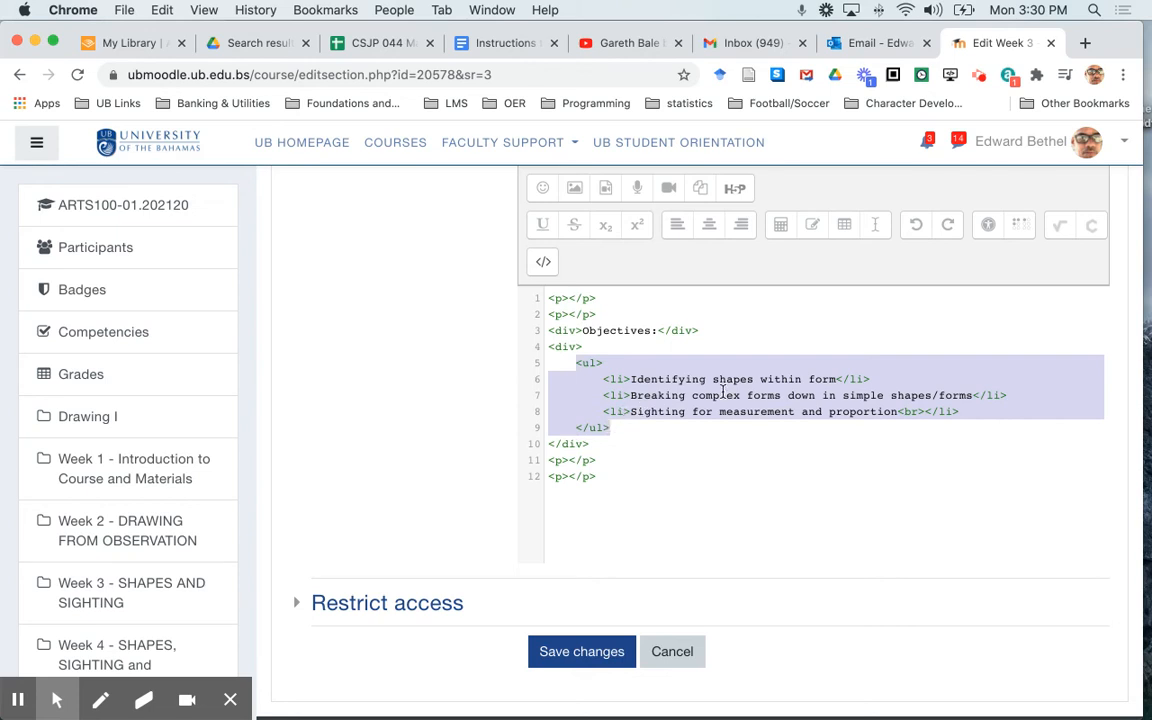
left_click(609, 379)
left_click(604, 380)
left_click(612, 395)
left_click(610, 411)
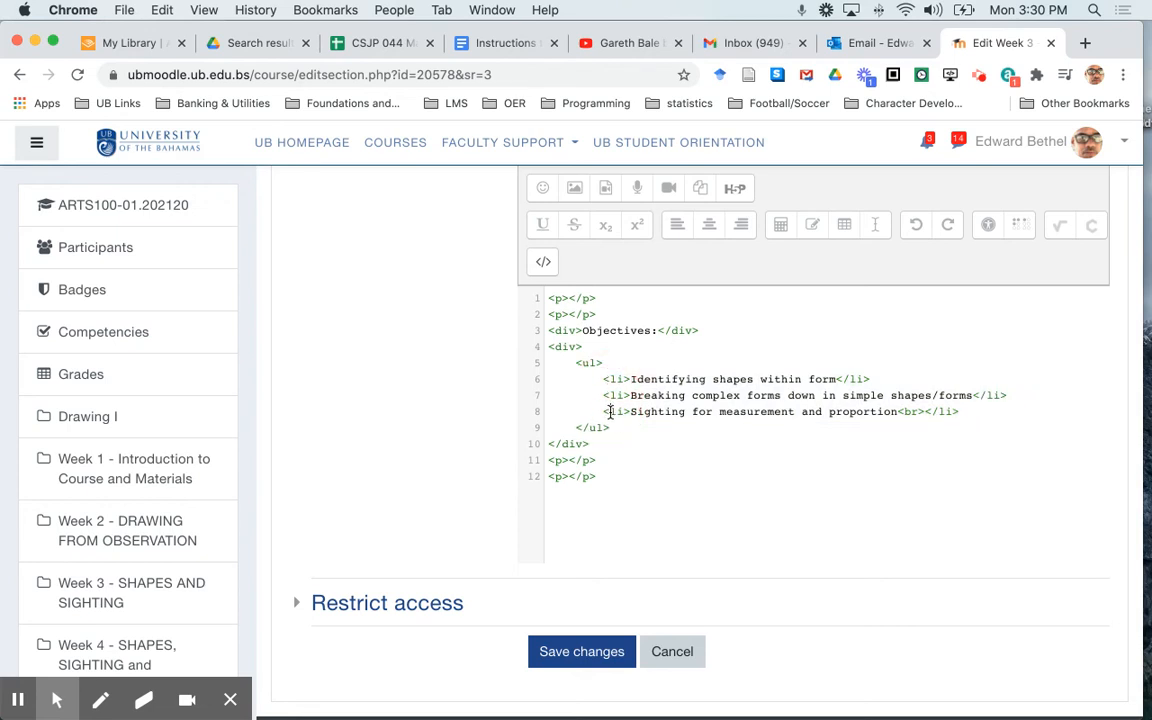
left_click(866, 379)
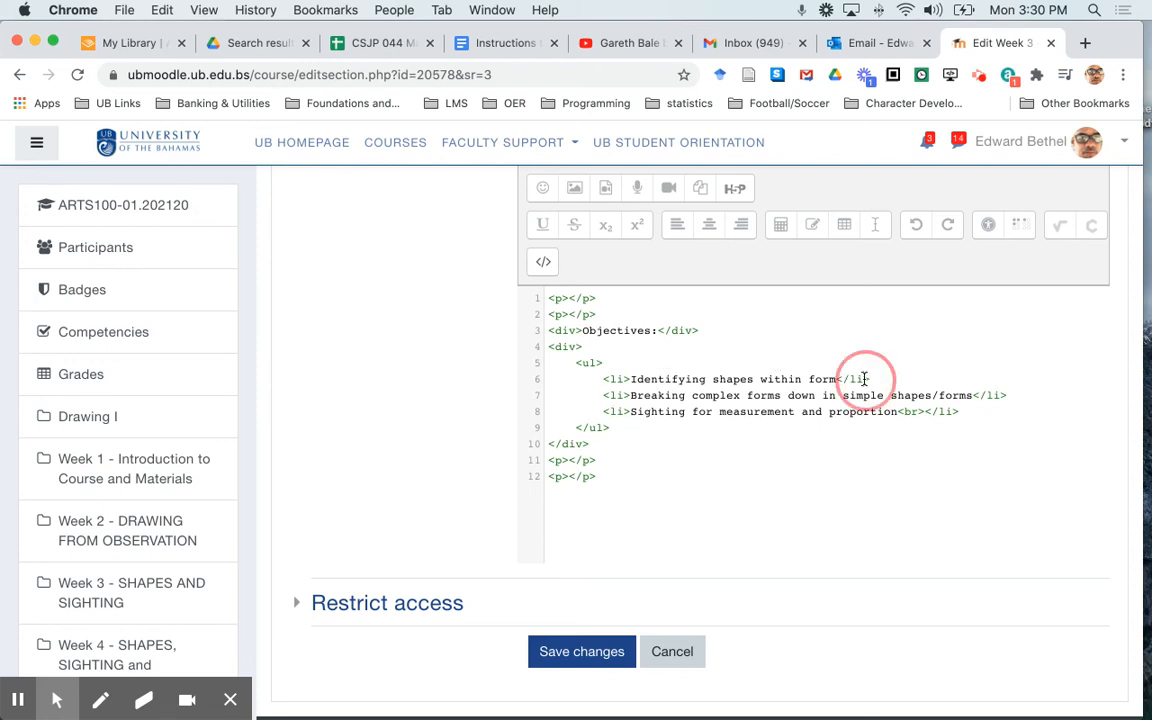
left_click(1003, 395)
left_click(954, 412)
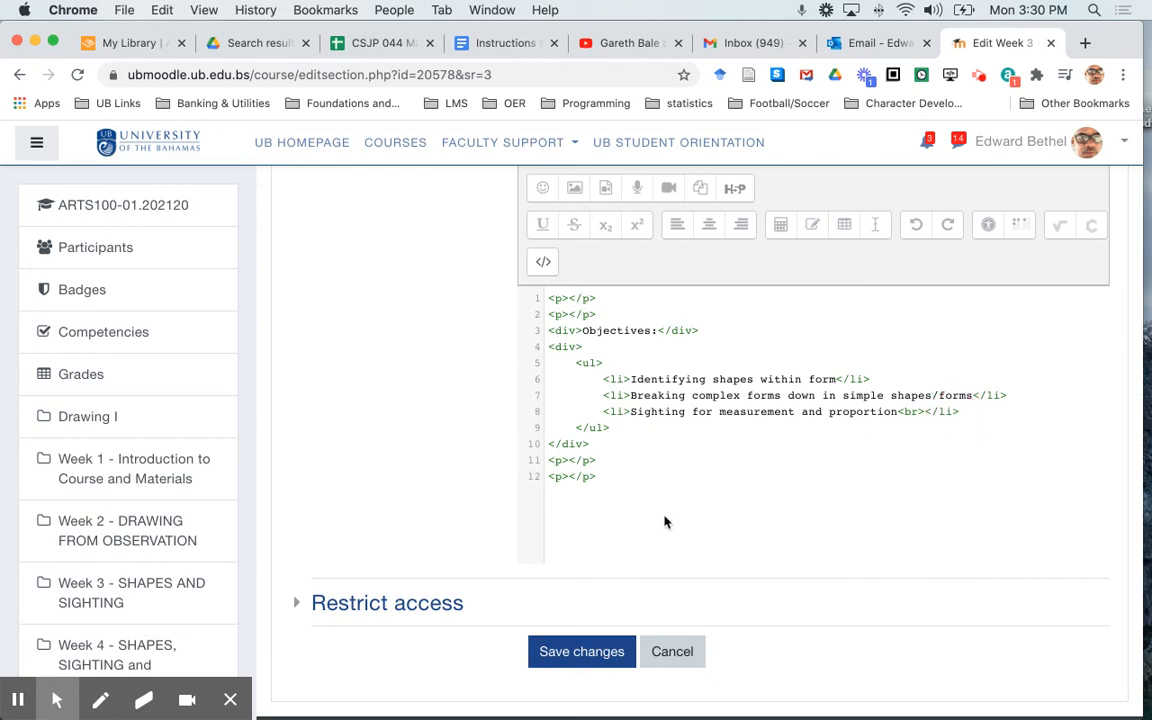
left_click(673, 651)
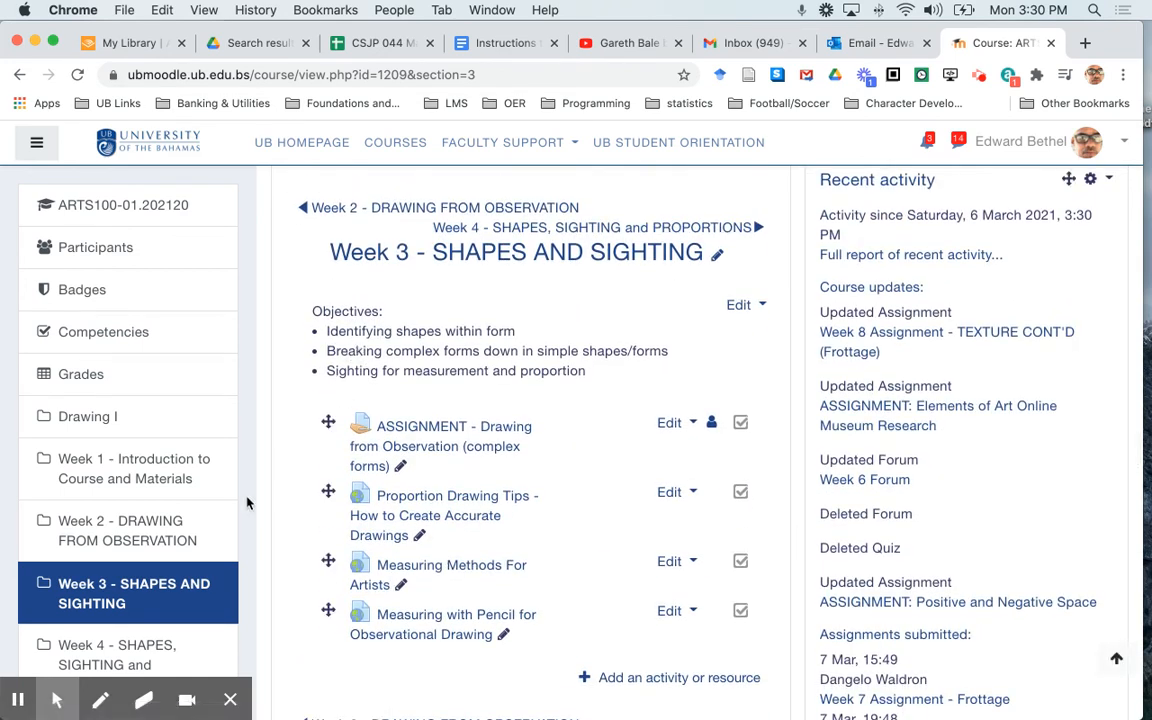
Open the Week 4 - SHAPES, SIGHTING and PROPORTIONS section and check its objectives list and activities
scroll(163, 545, "down", 4)
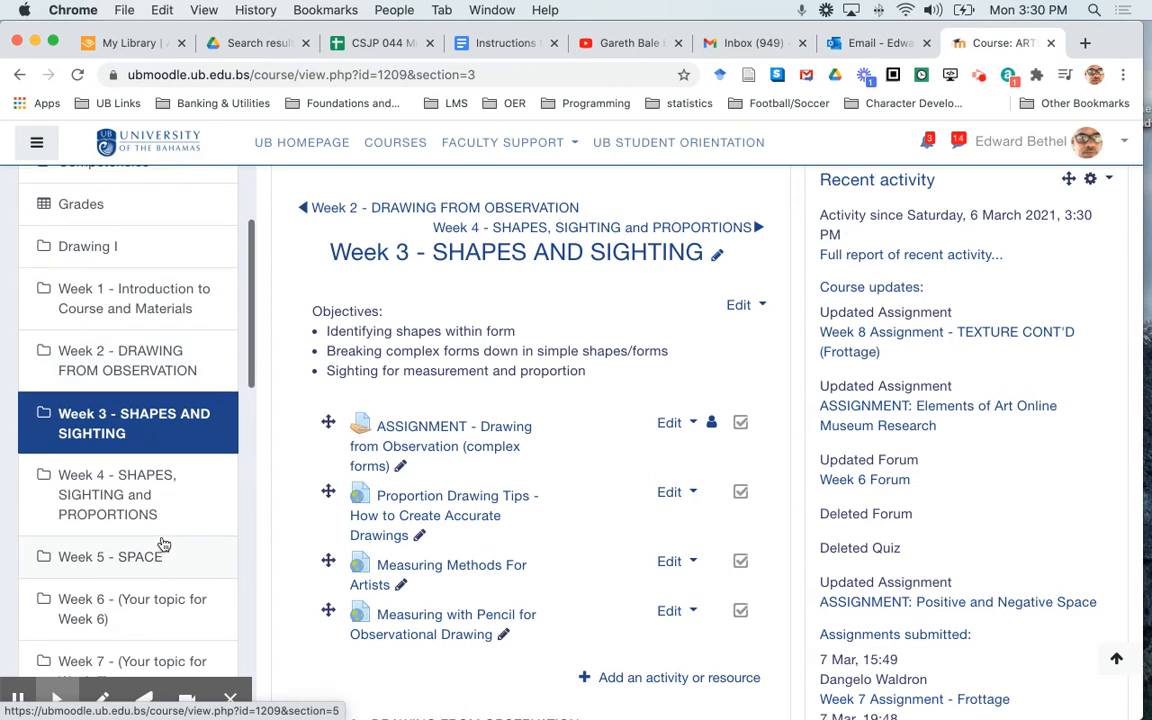
left_click(138, 490)
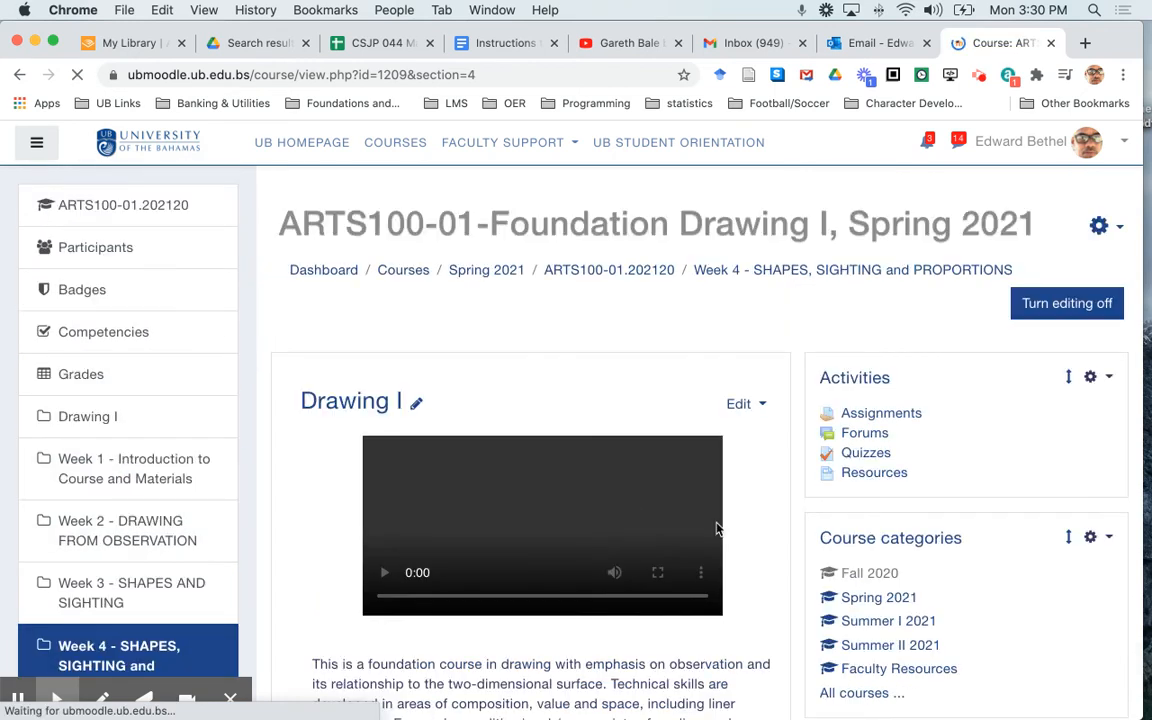
scroll(740, 553, "down", 10)
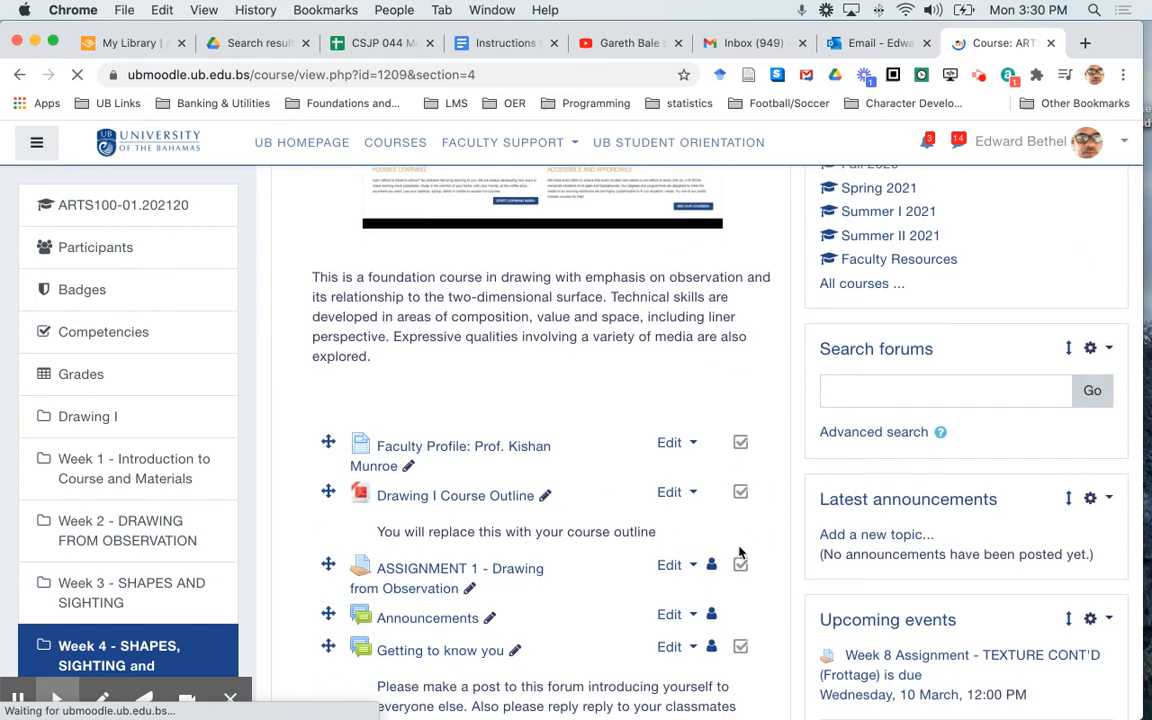
scroll(700, 545, "down", 2)
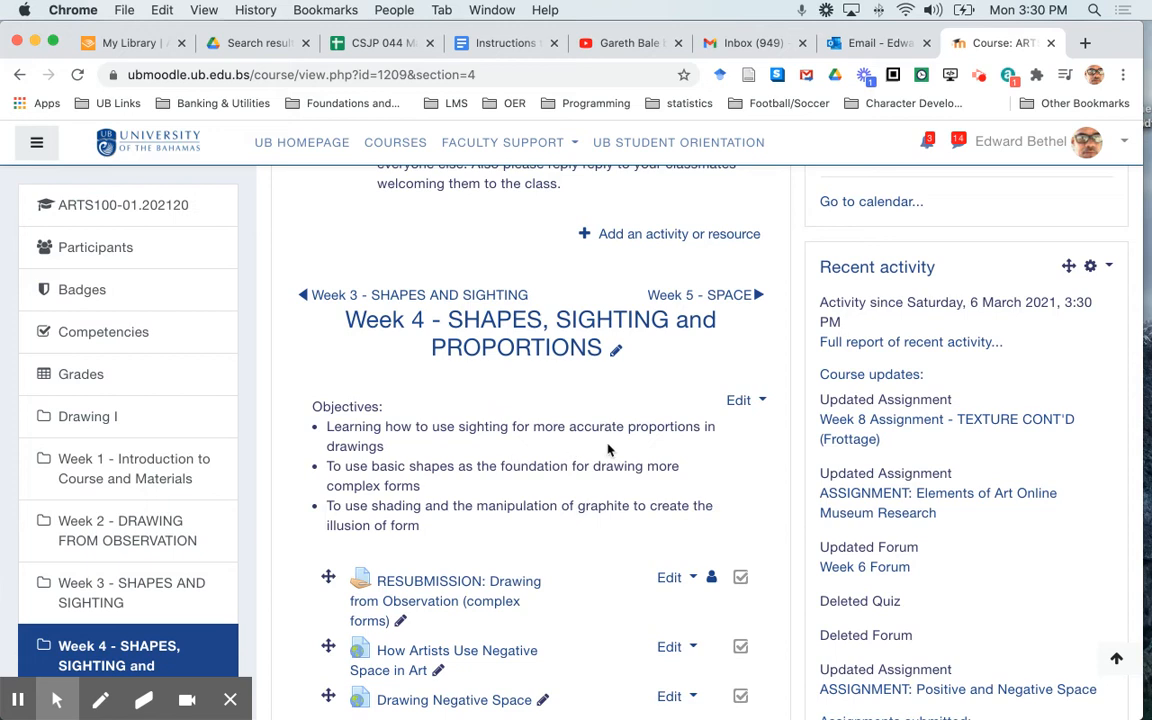
Open the Week 4 topic for editing and switch its summary to HTML source using the advanced editor tools
left_click(738, 402)
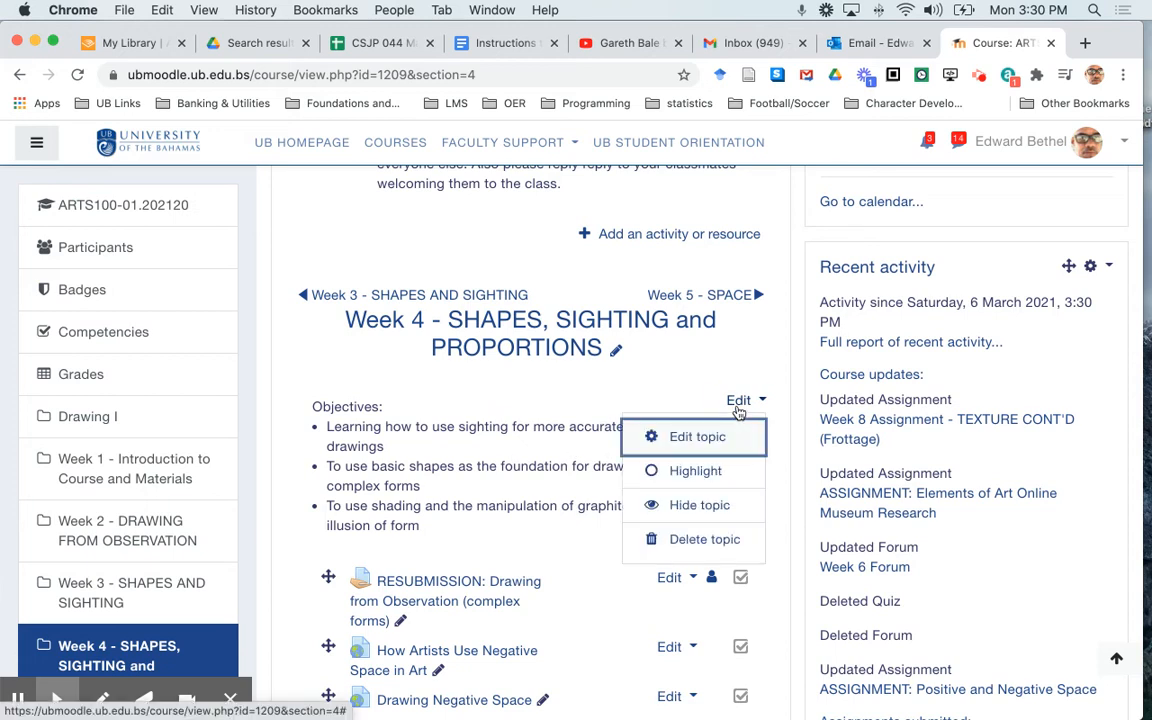
left_click(710, 435)
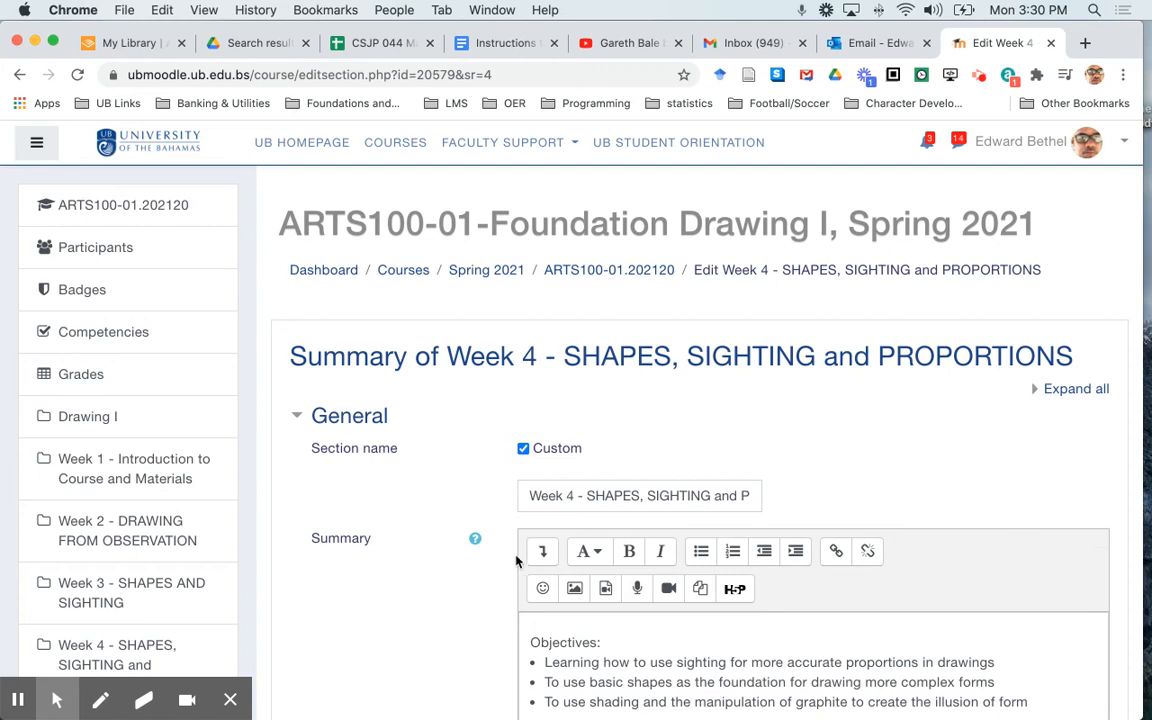
left_click(541, 553)
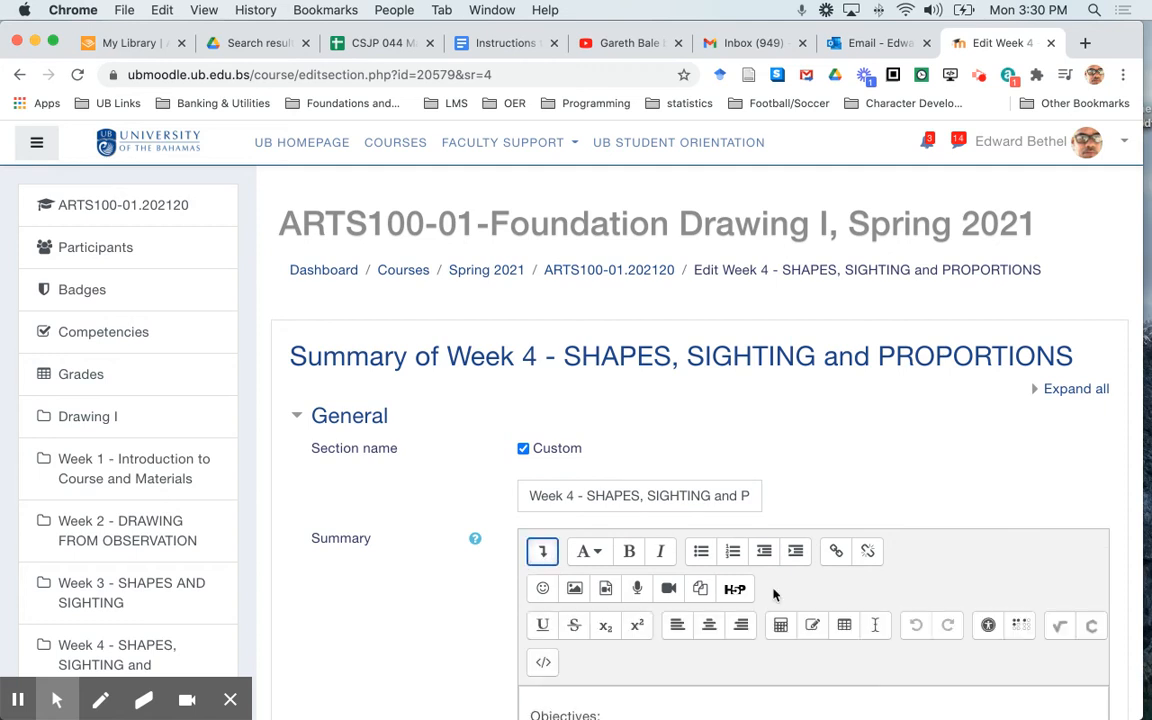
left_click(546, 666)
scroll(465, 664, "down", 3)
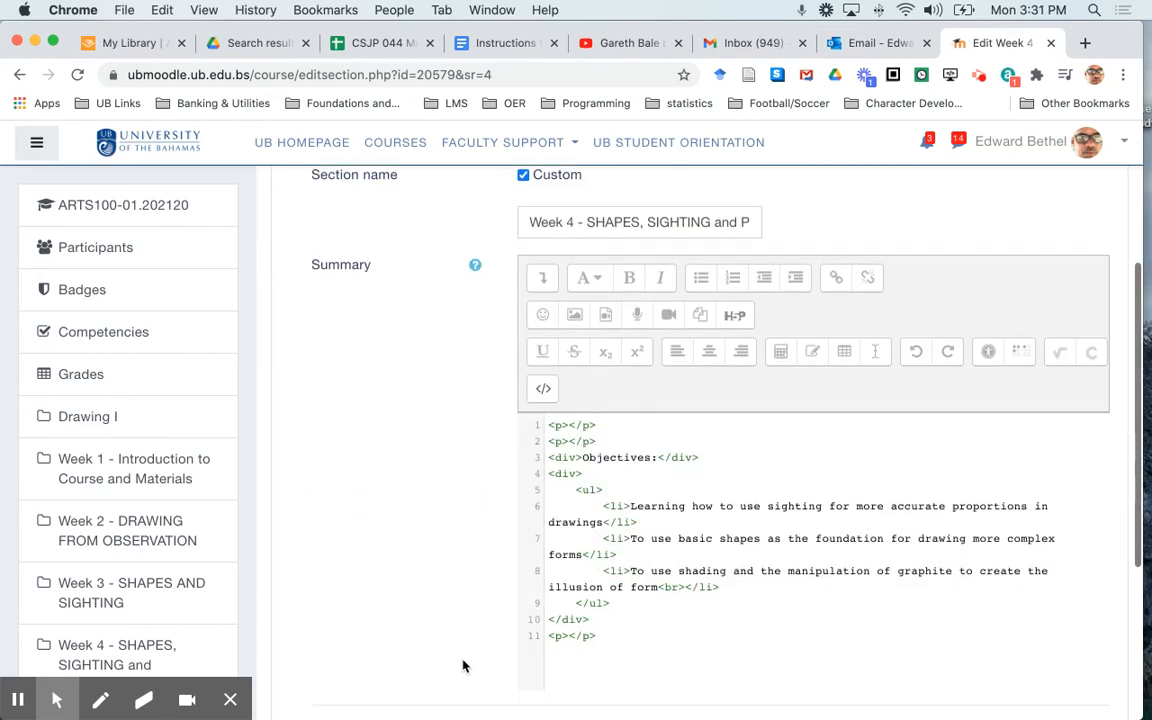
Verify that the ul and li tags in the Week 4 summary's HTML are paired, and leave the topic without saving
scroll(463, 666, "down", 2)
left_click(578, 380)
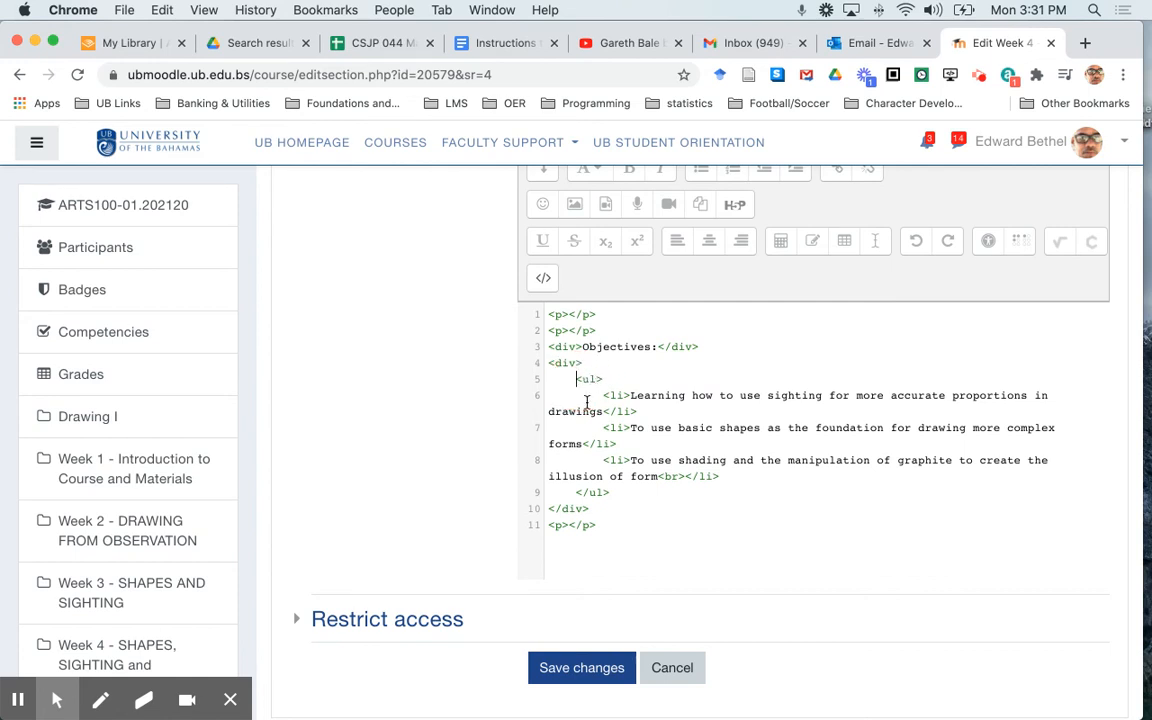
left_click(577, 492)
left_click(609, 396)
left_click(626, 412)
left_click(610, 429)
left_click(600, 442)
left_click(619, 463)
left_click(697, 478)
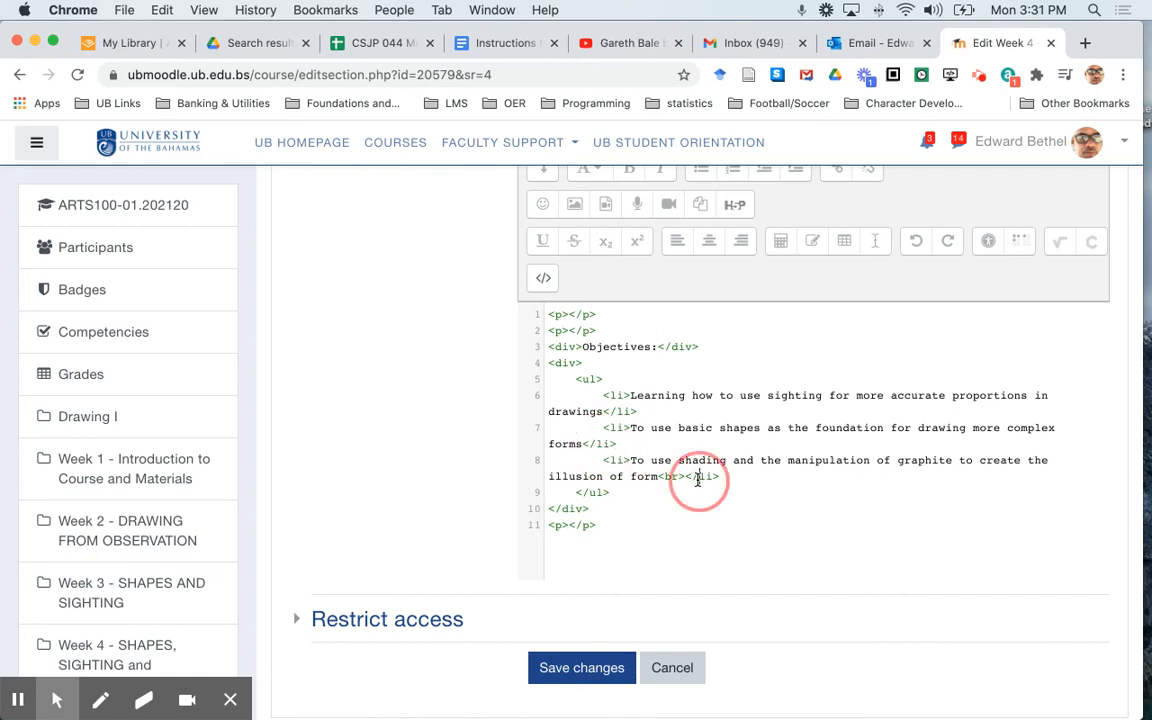
left_click(674, 668)
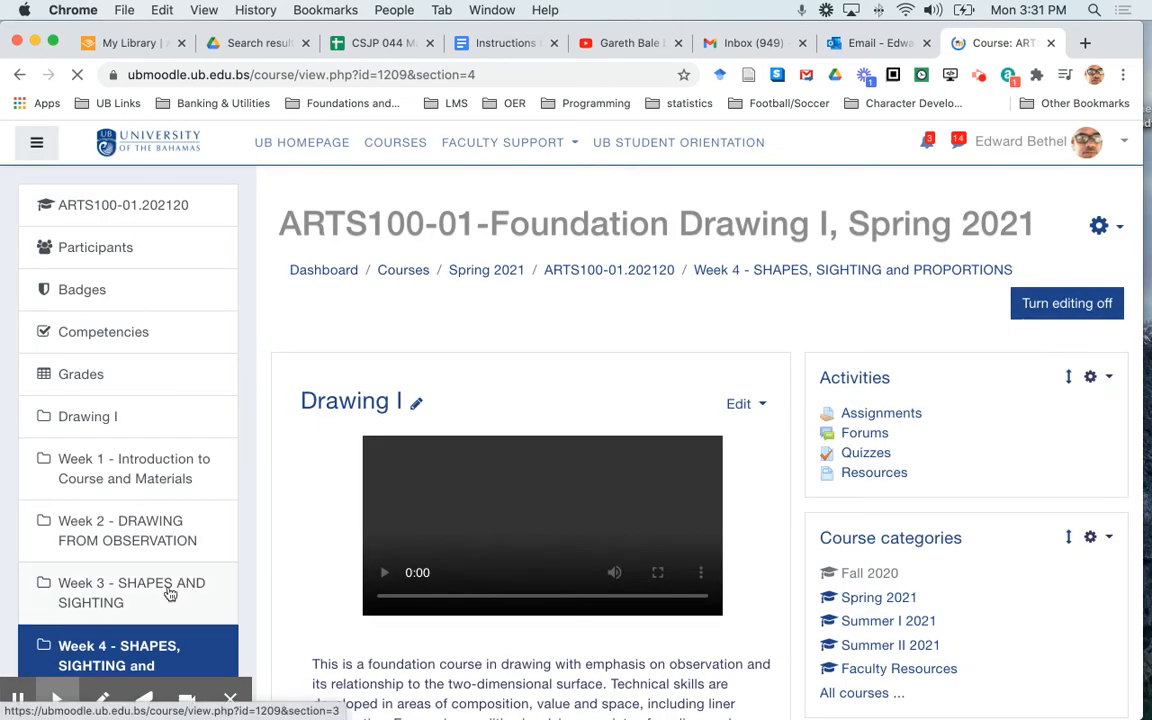
Open the Week 5 - SPACE section and inspect the layout of the Positive and Negative Space assignment's description
scroll(170, 592, "down", 3)
scroll(166, 592, "down", 2)
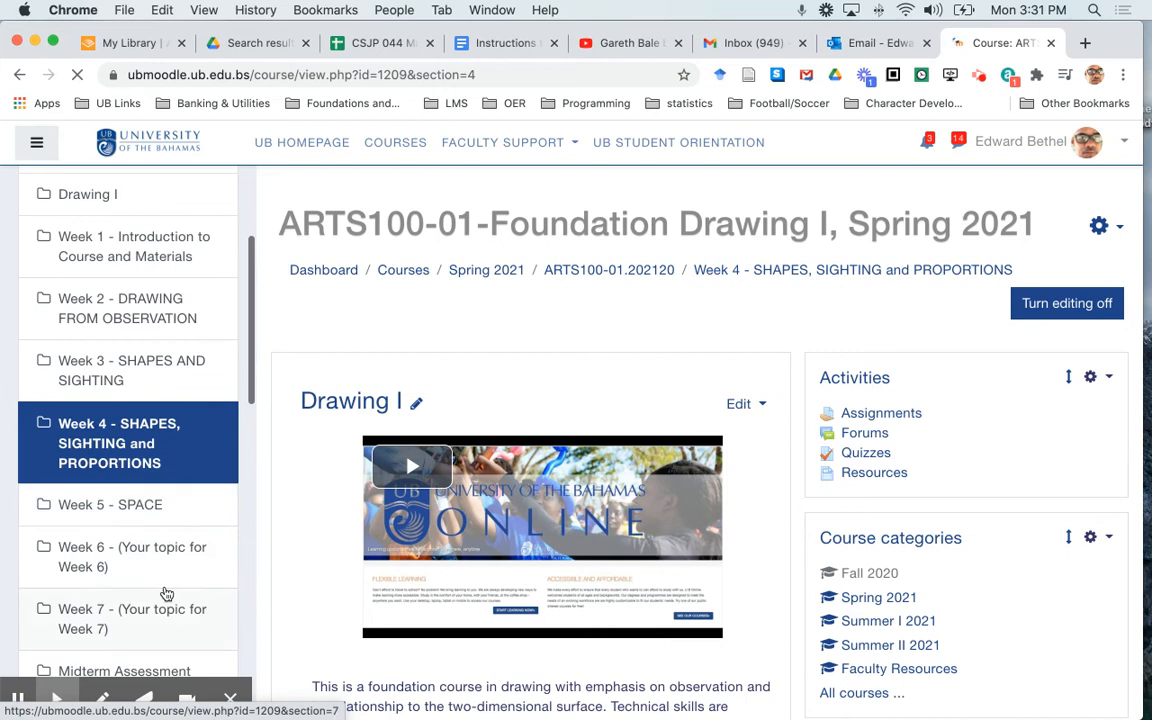
left_click(138, 508)
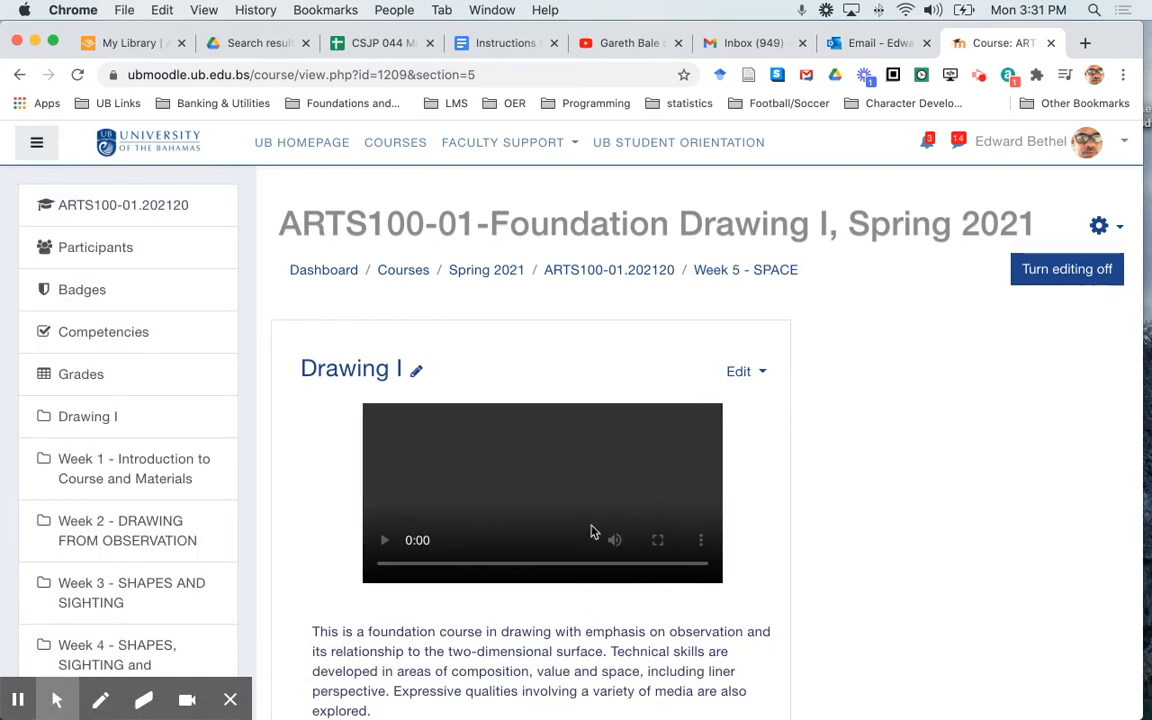
scroll(750, 558, "down", 10)
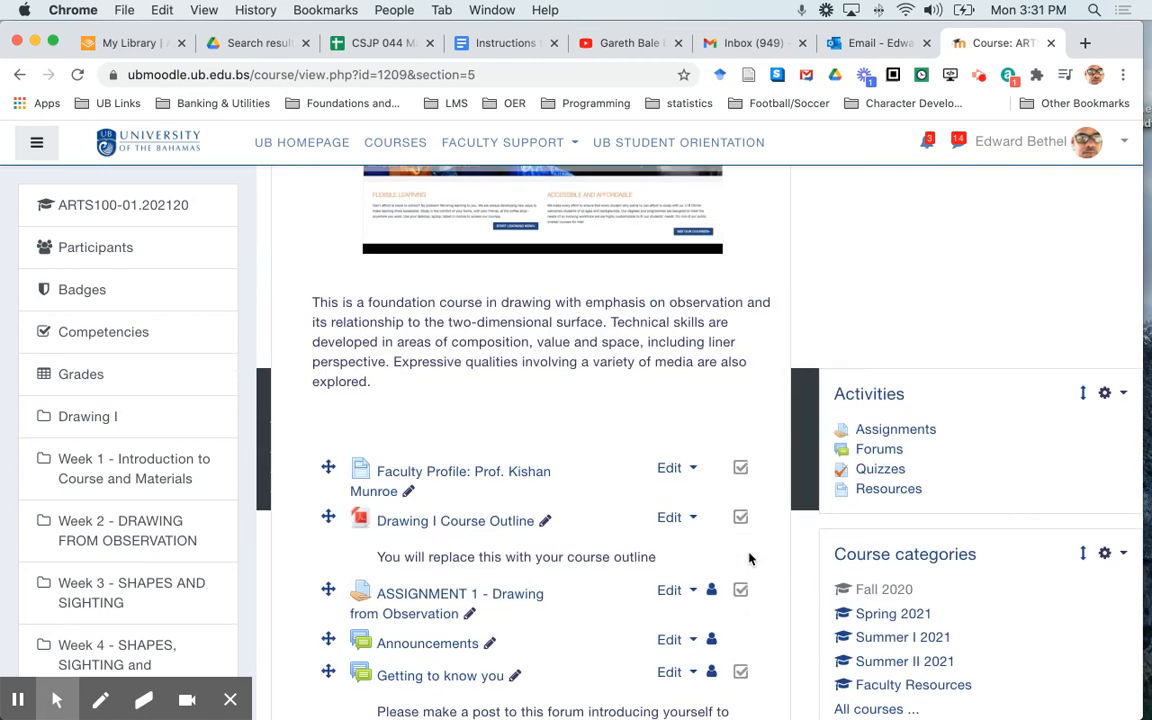
scroll(750, 558, "down", 5)
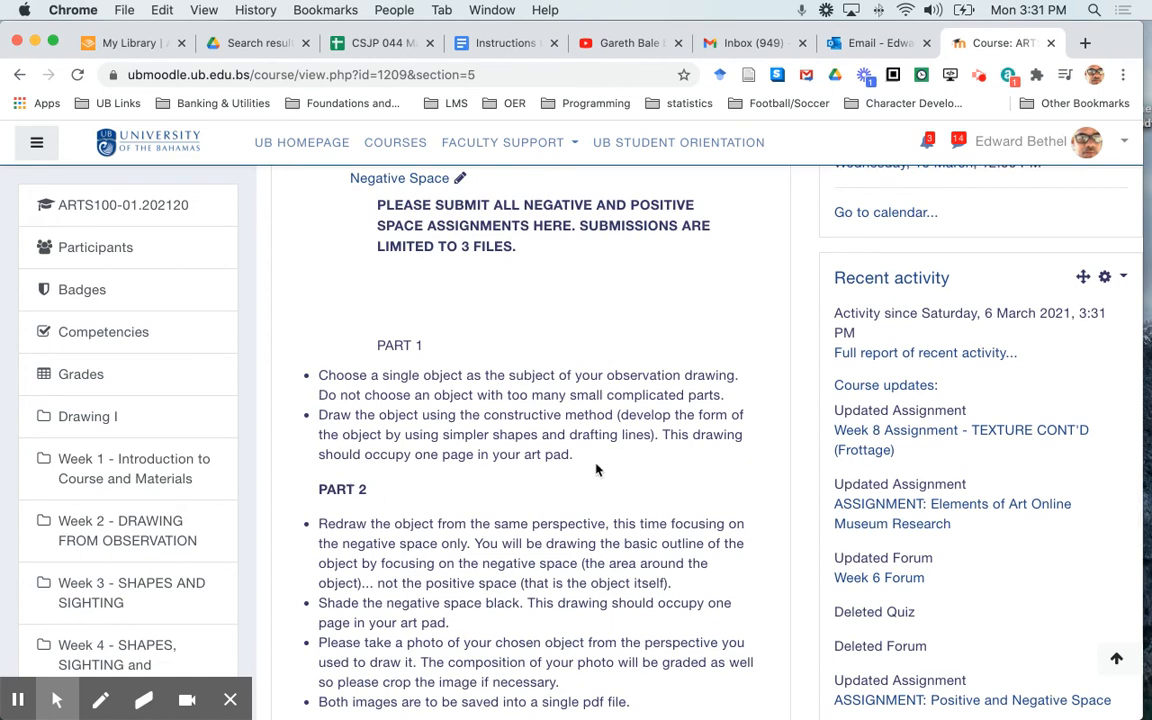
scroll(596, 469, "up", 2)
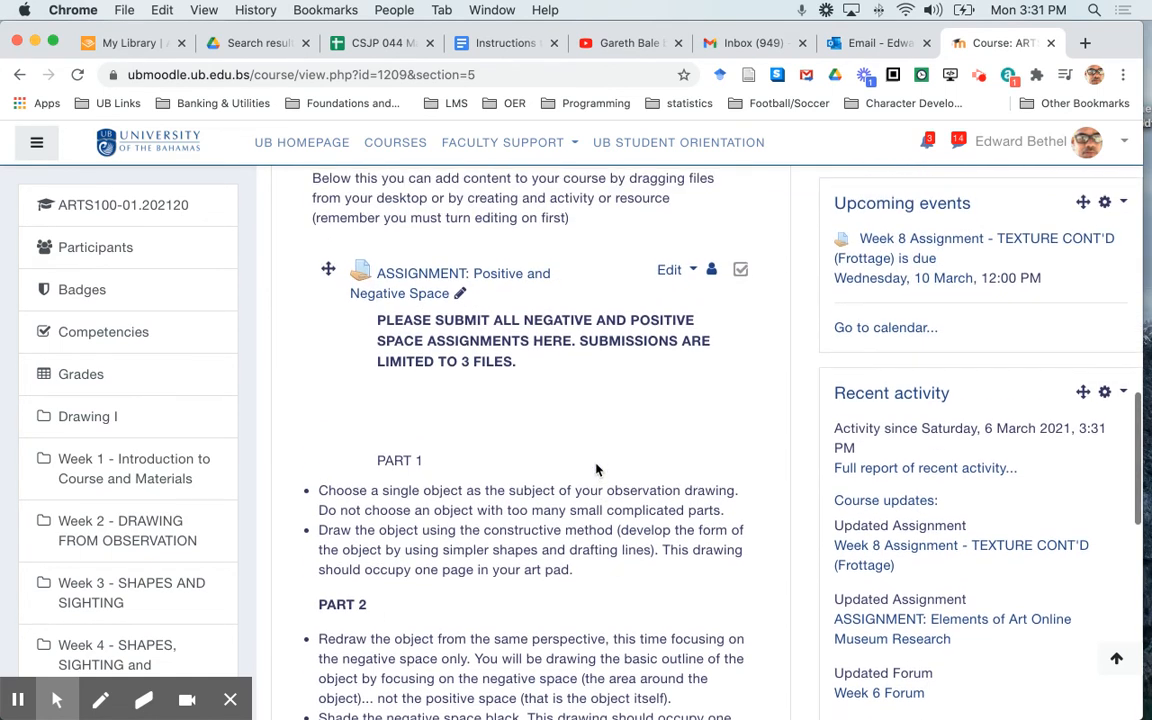
Open the settings of ASSIGNMENT: Positive and Negative Space and display its description as HTML source with the advanced editor tools
left_click(694, 272)
left_click(638, 306)
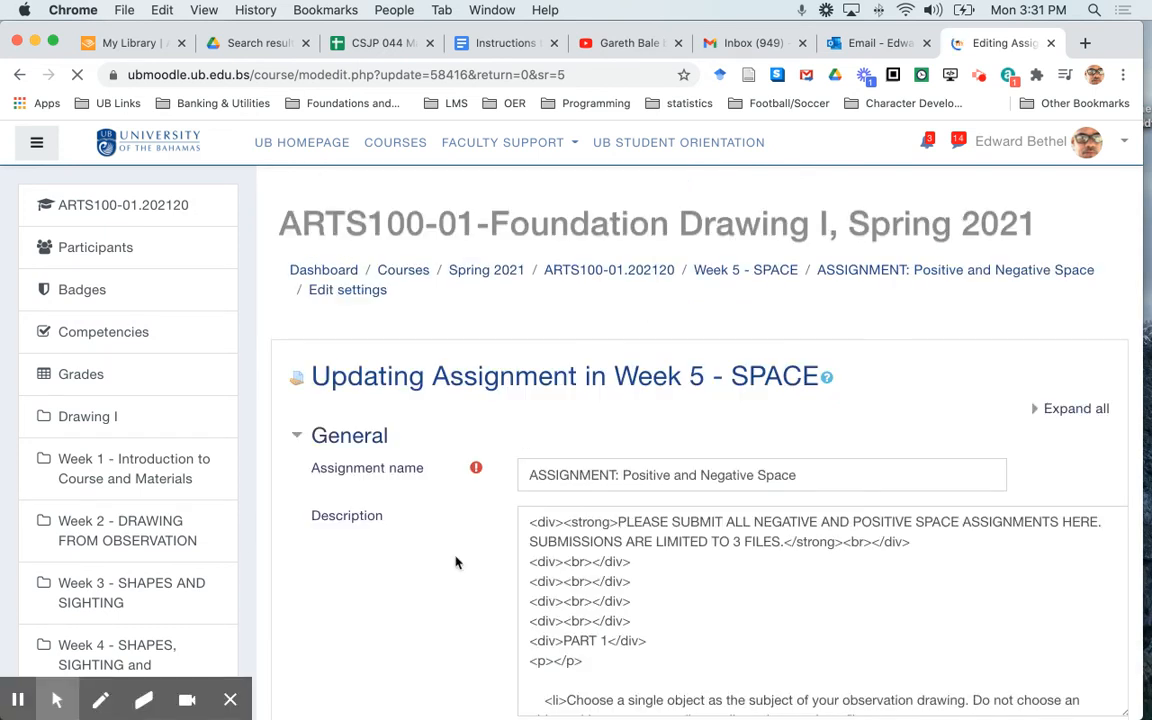
scroll(455, 562, "down", 2)
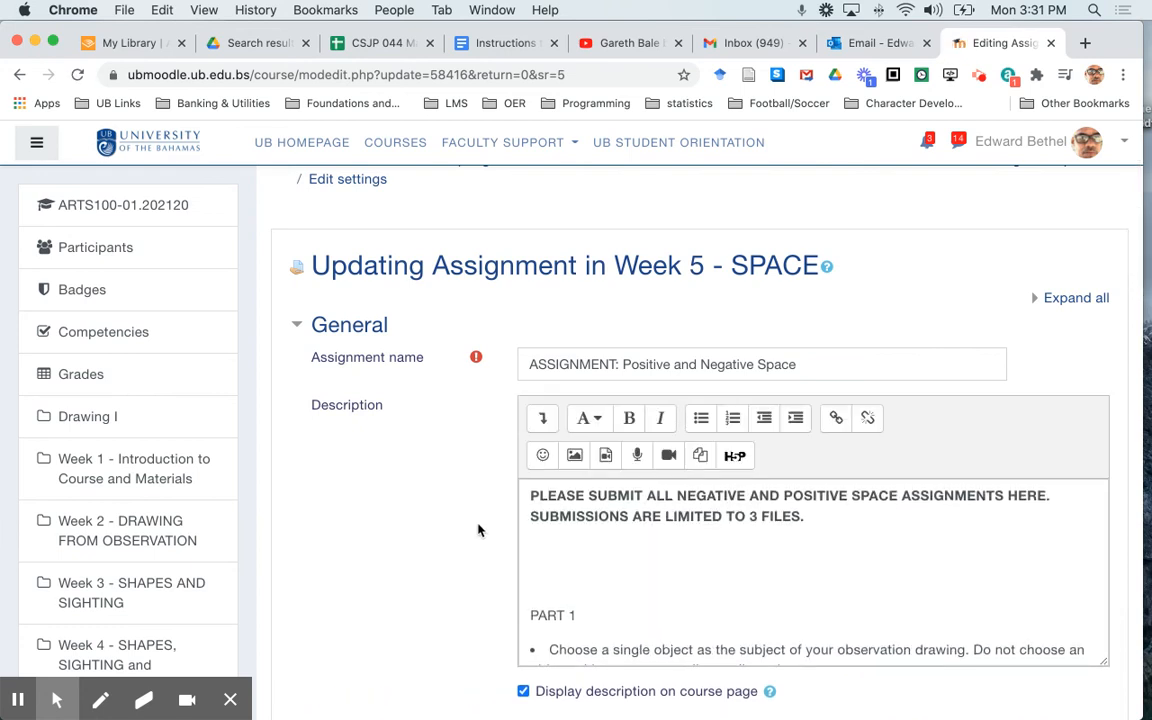
left_click(540, 419)
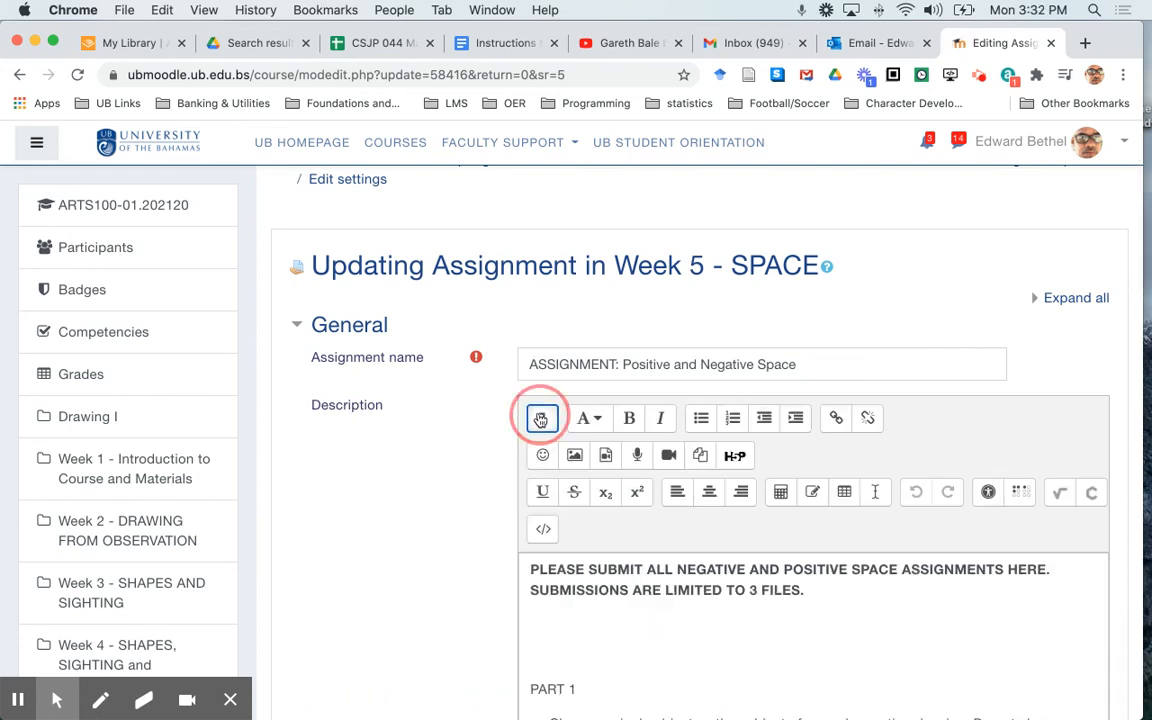
left_click(544, 532)
Wrap the two PART 1 list items in the description's HTML in an opening <ul> and a closing </ul> tag
scroll(444, 556, "down", 5)
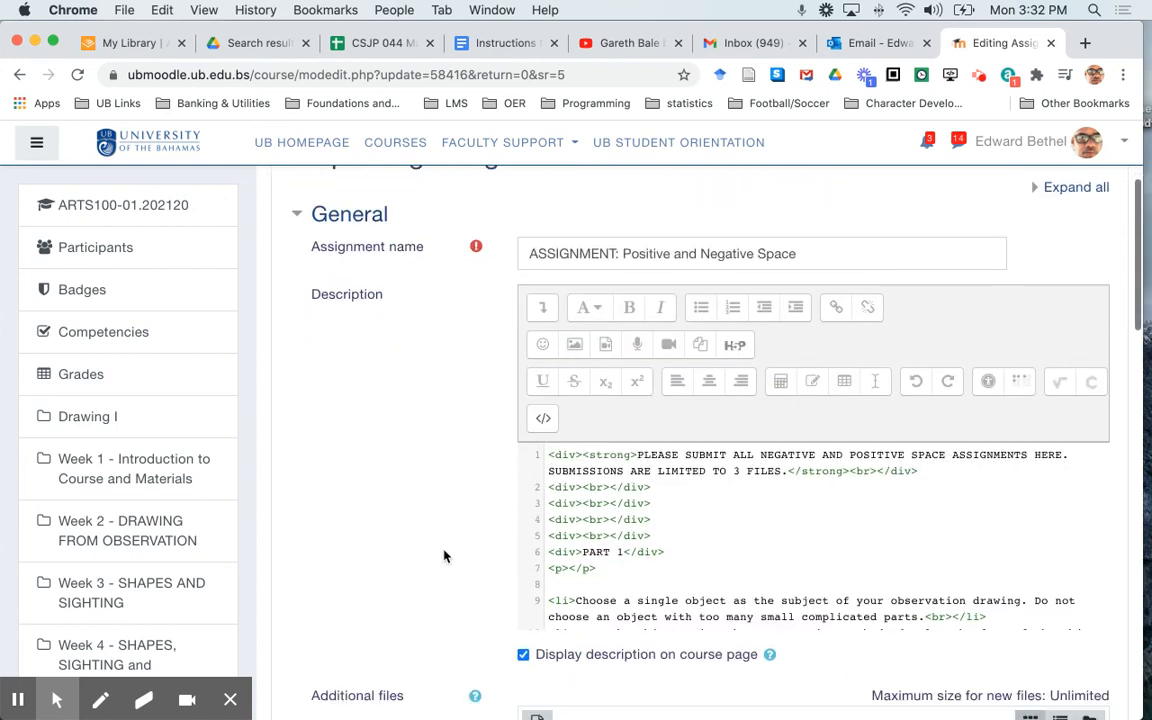
scroll(688, 381, "down", 5)
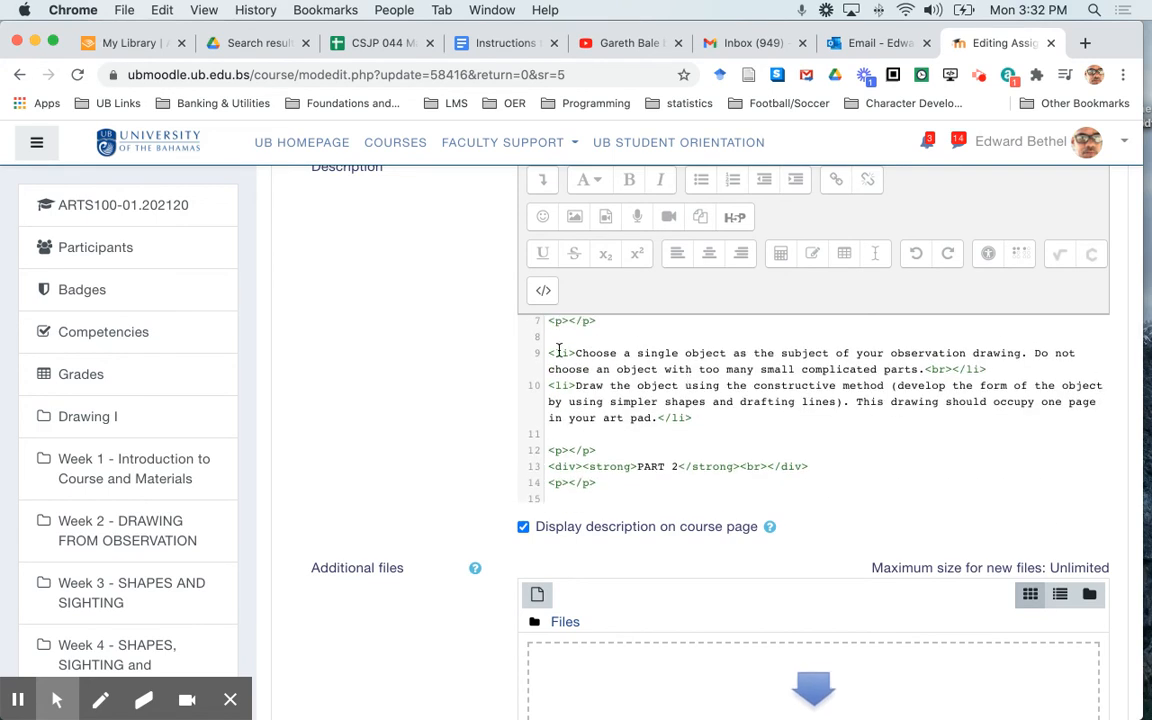
left_click(551, 353)
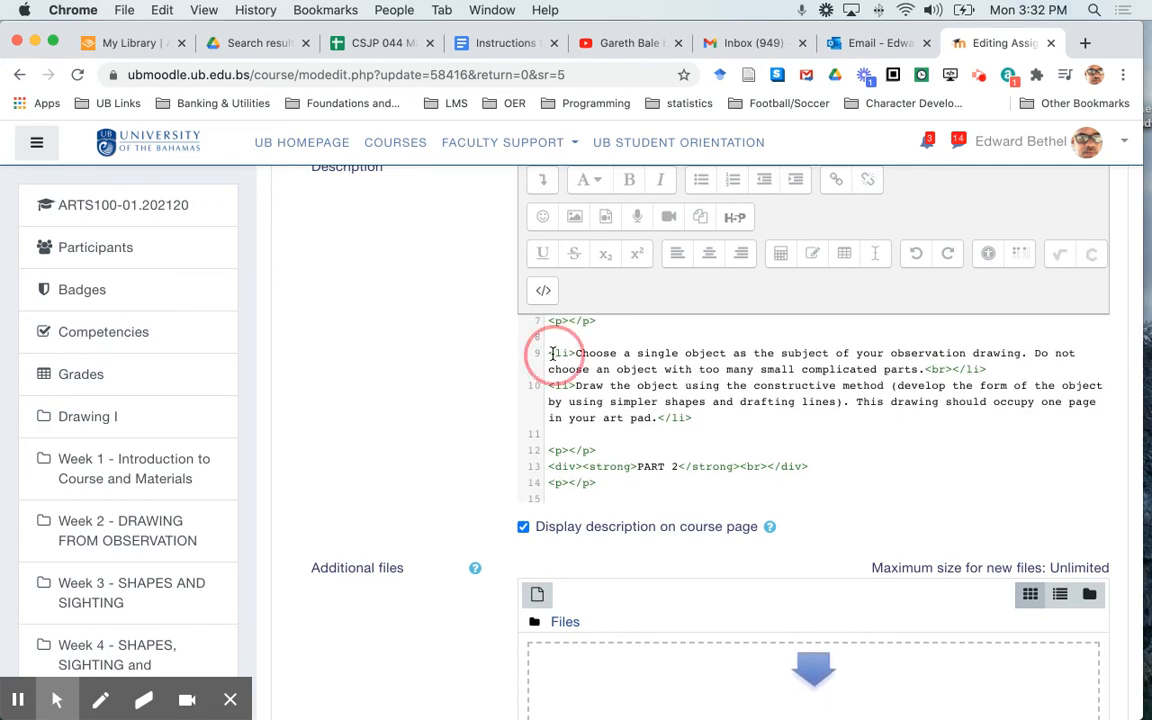
left_click(554, 386)
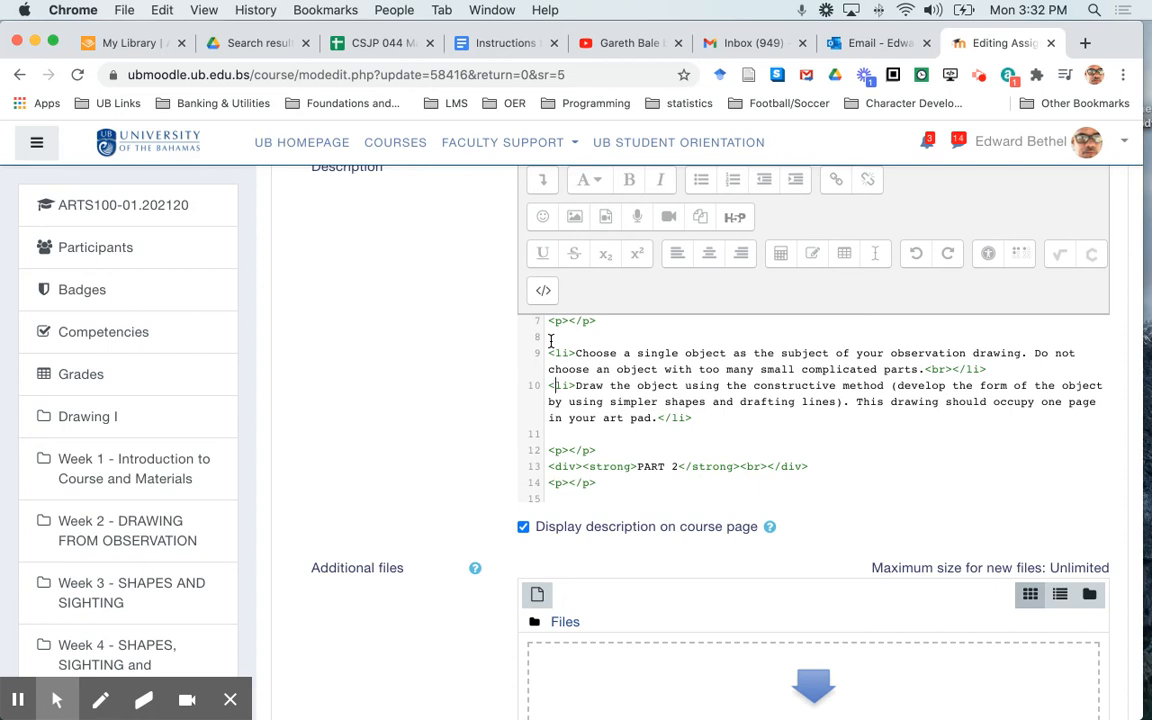
scroll(612, 326, "up", 1)
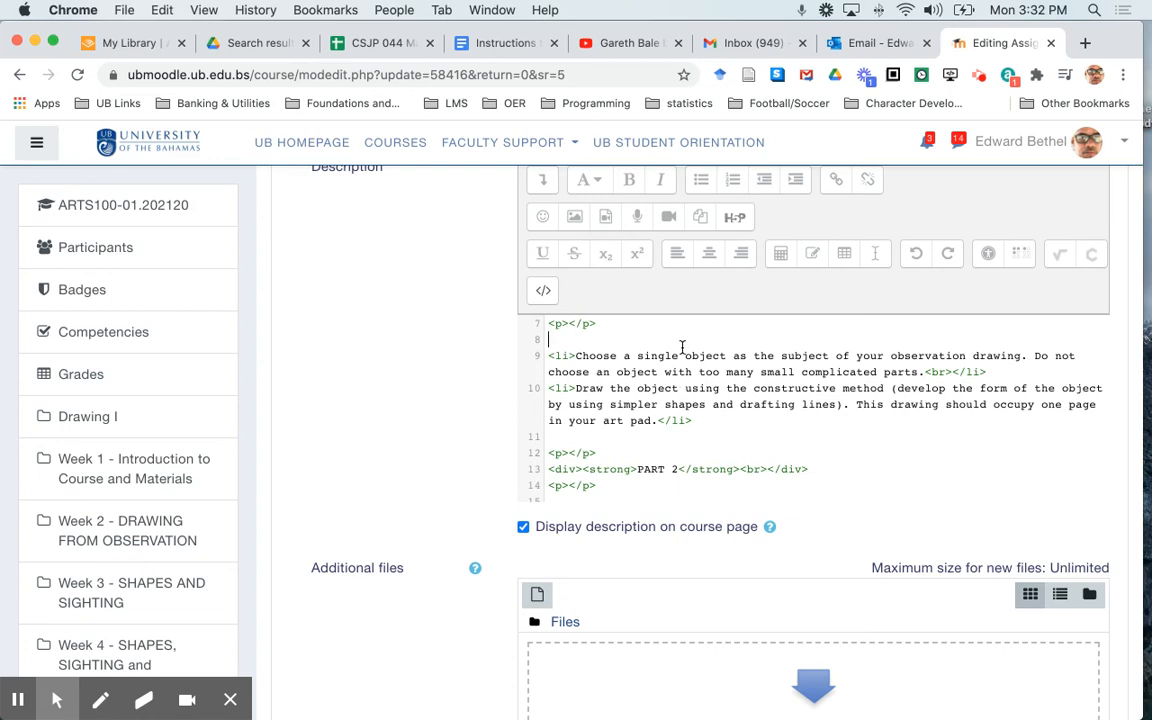
type("<")
left_click(692, 424)
Enclose the four PART 2 list items with <ul> on the blank line before them and </ul> on the blank line after them
scroll(643, 441, "down", 5)
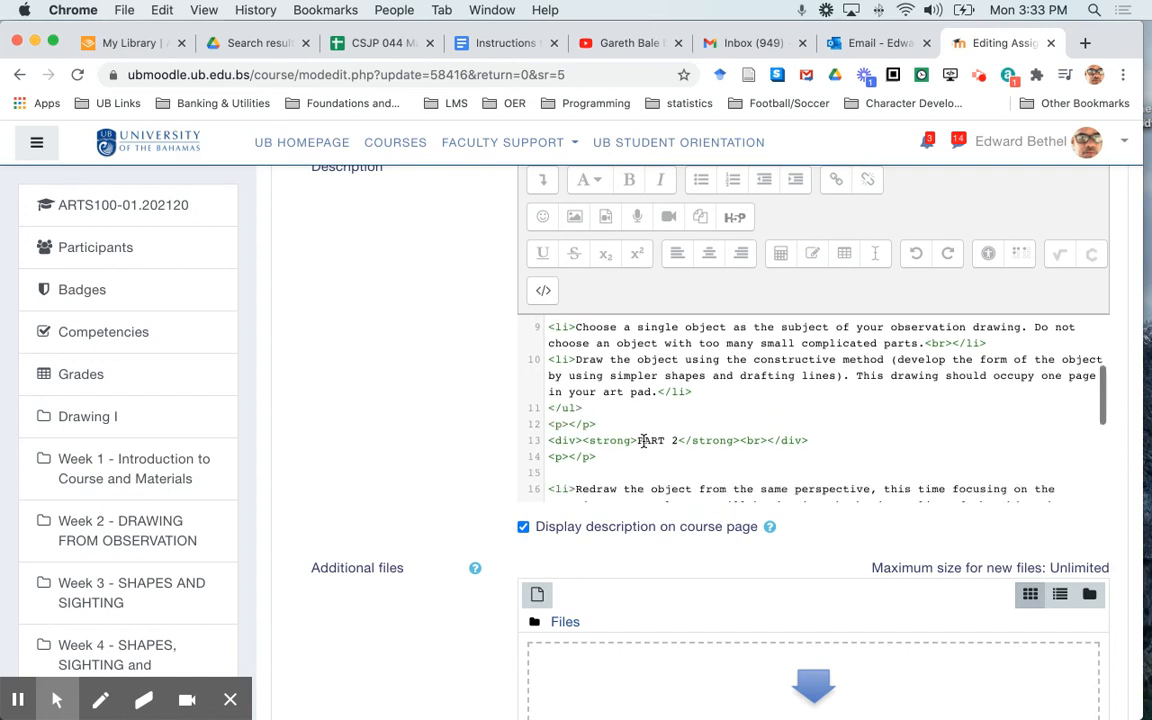
scroll(643, 441, "down", 2)
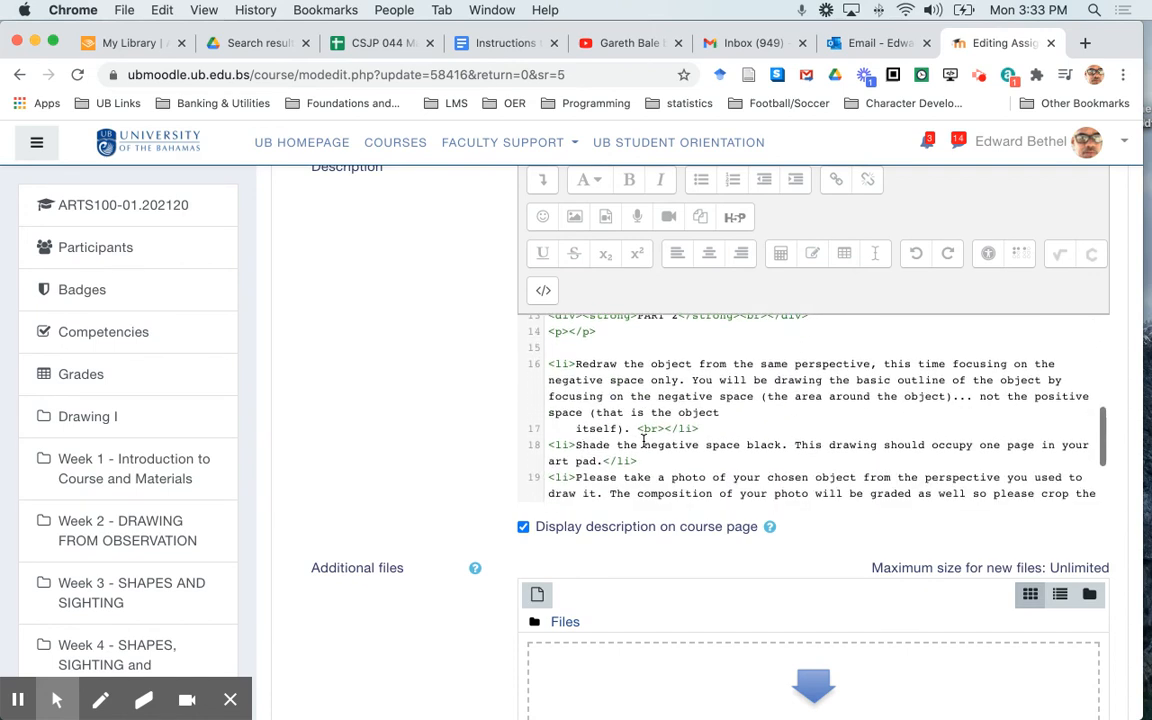
left_click(550, 335)
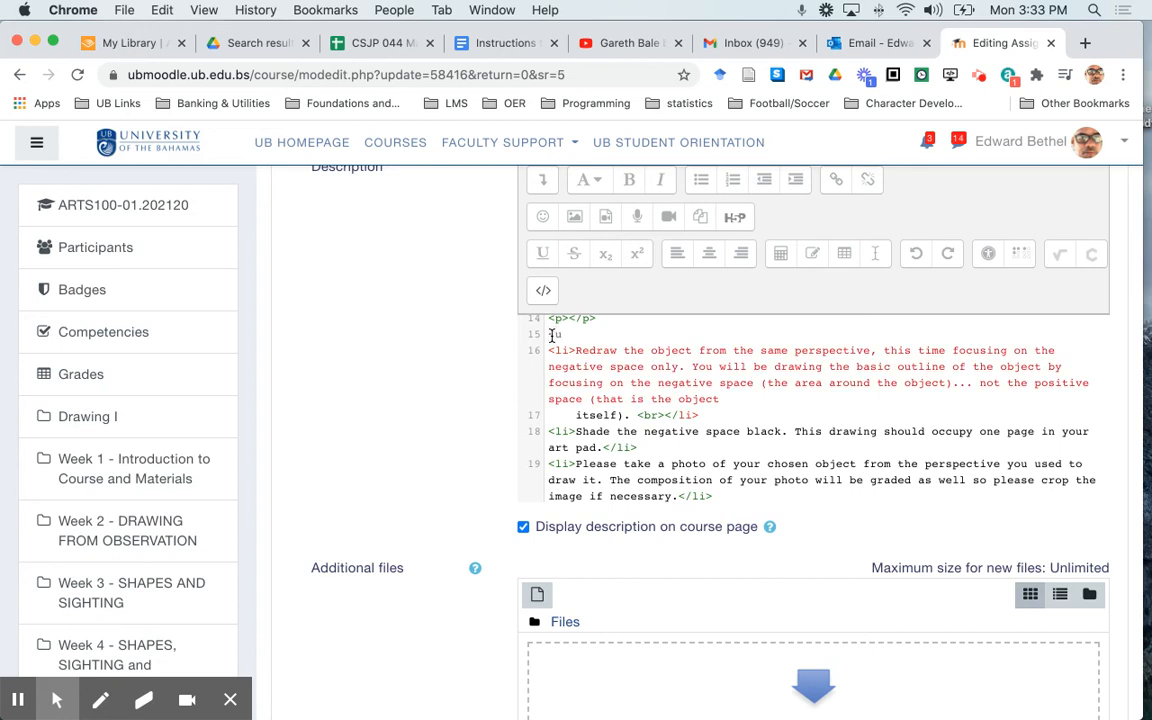
type(">")
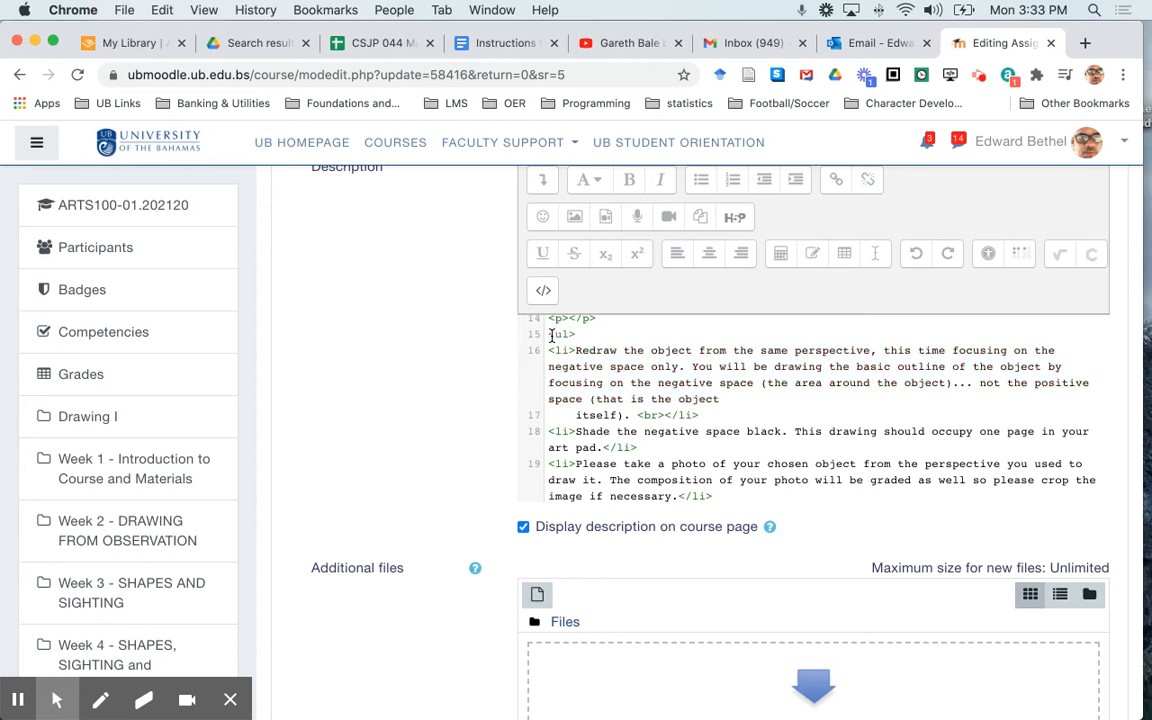
scroll(551, 336, "down", 3)
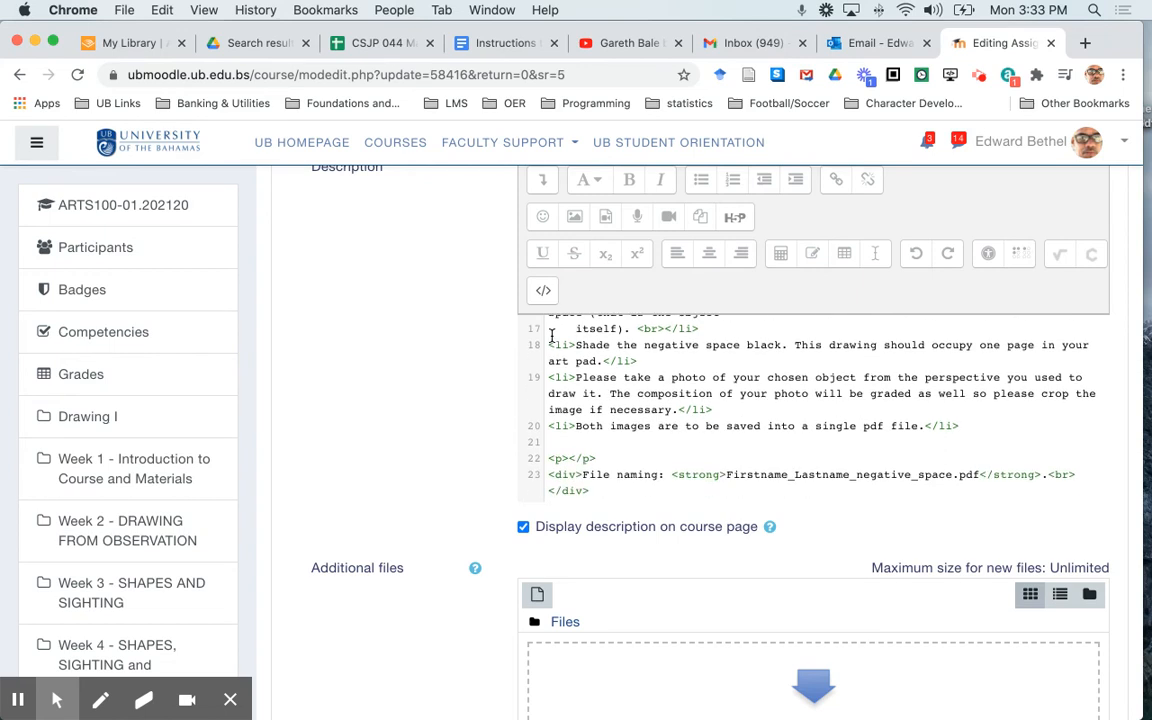
scroll(551, 336, "down", 1)
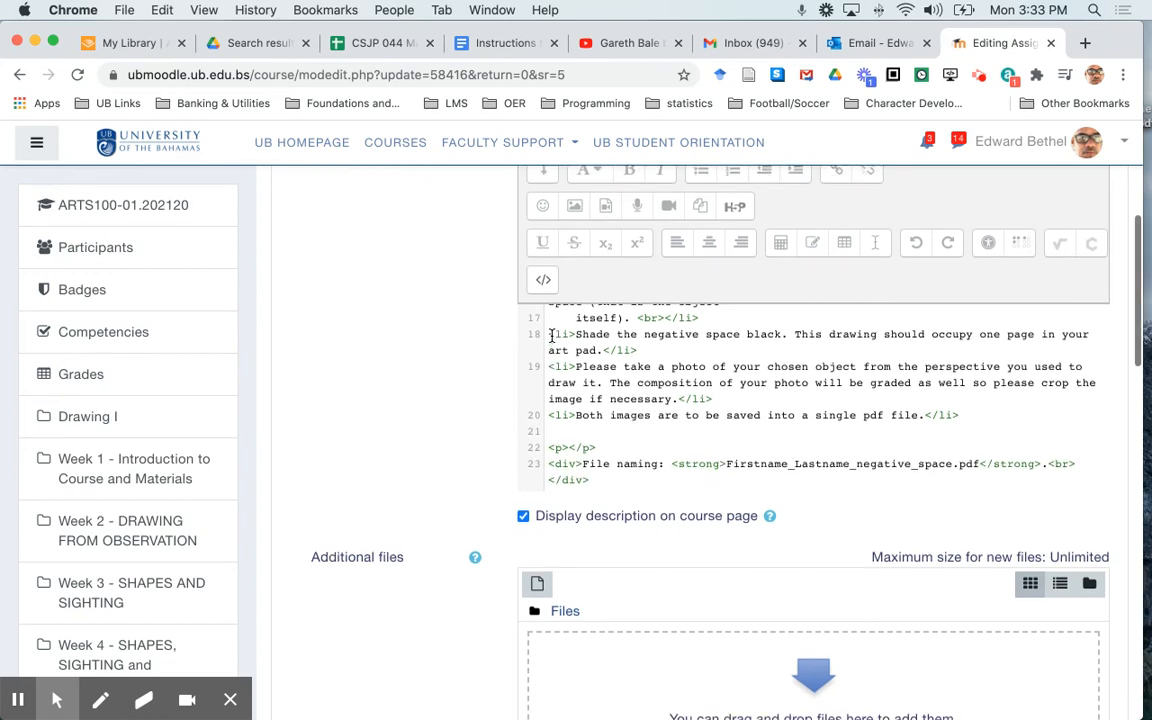
left_click(550, 432)
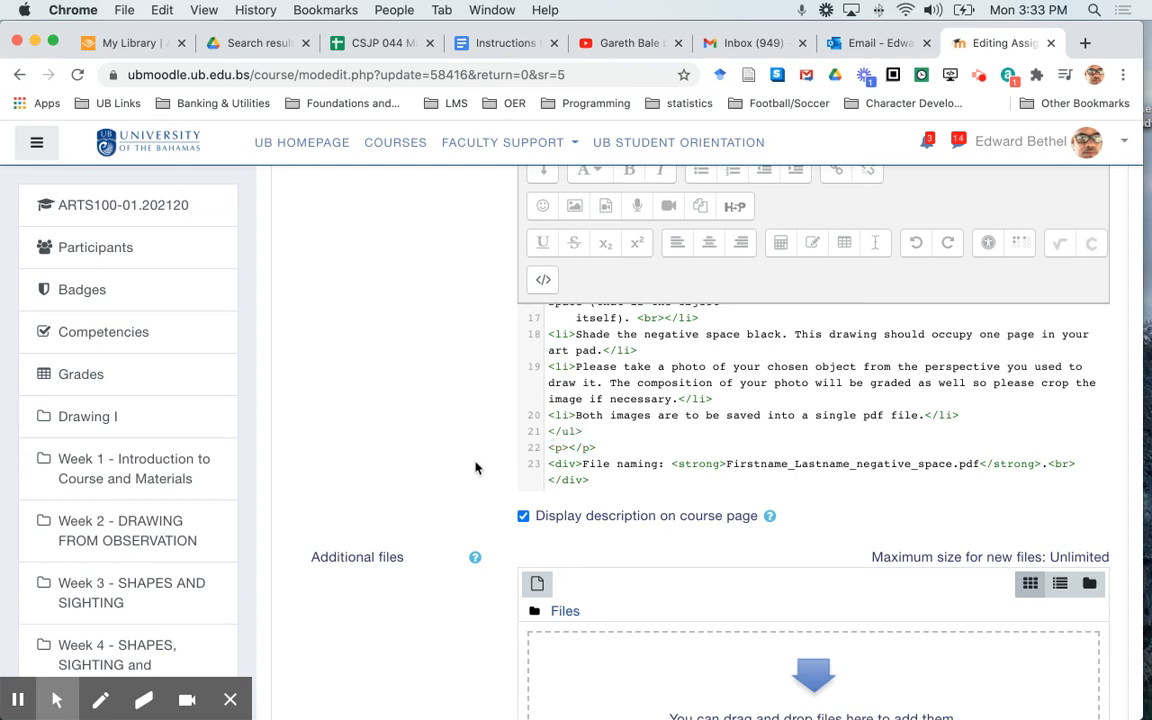
Save the Positive and Negative Space assignment's settings and return to the course
scroll(631, 429, "down", 1)
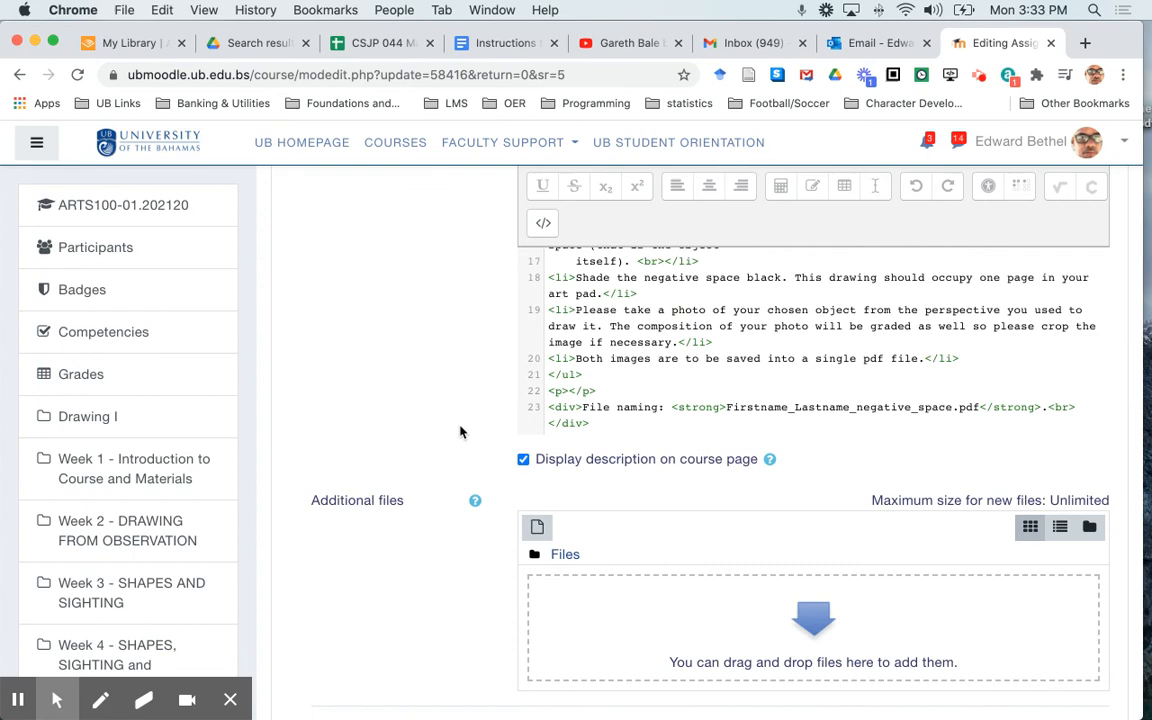
scroll(408, 431, "down", 10)
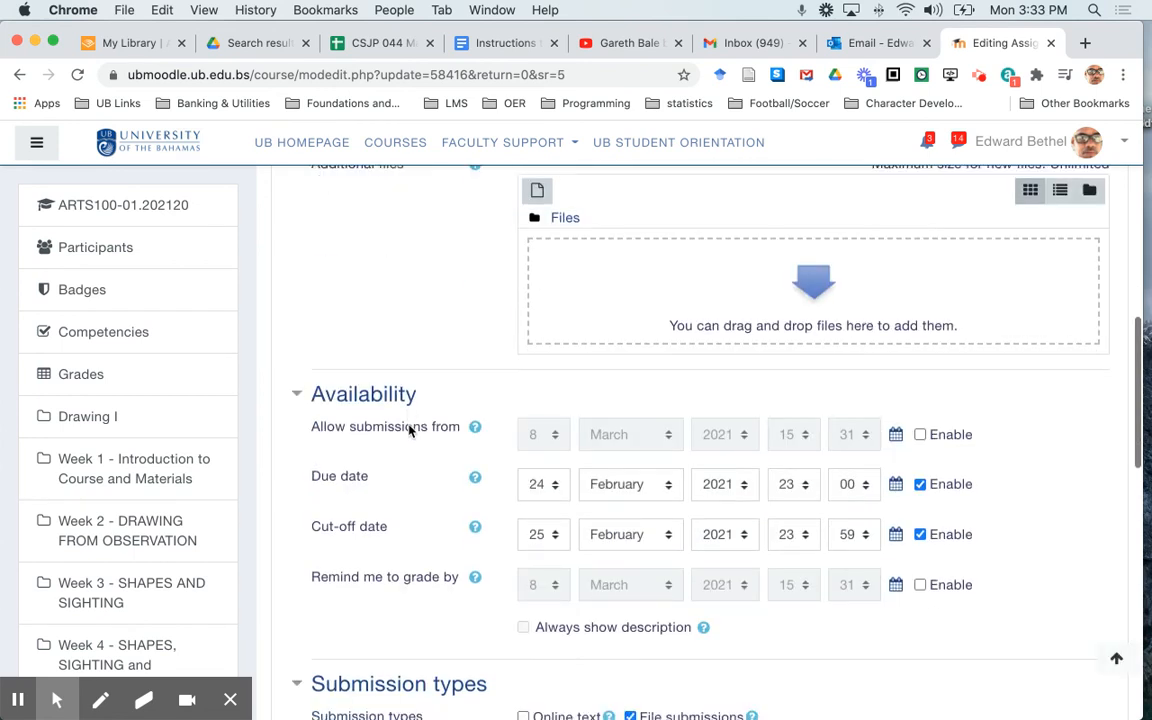
scroll(408, 431, "down", 4)
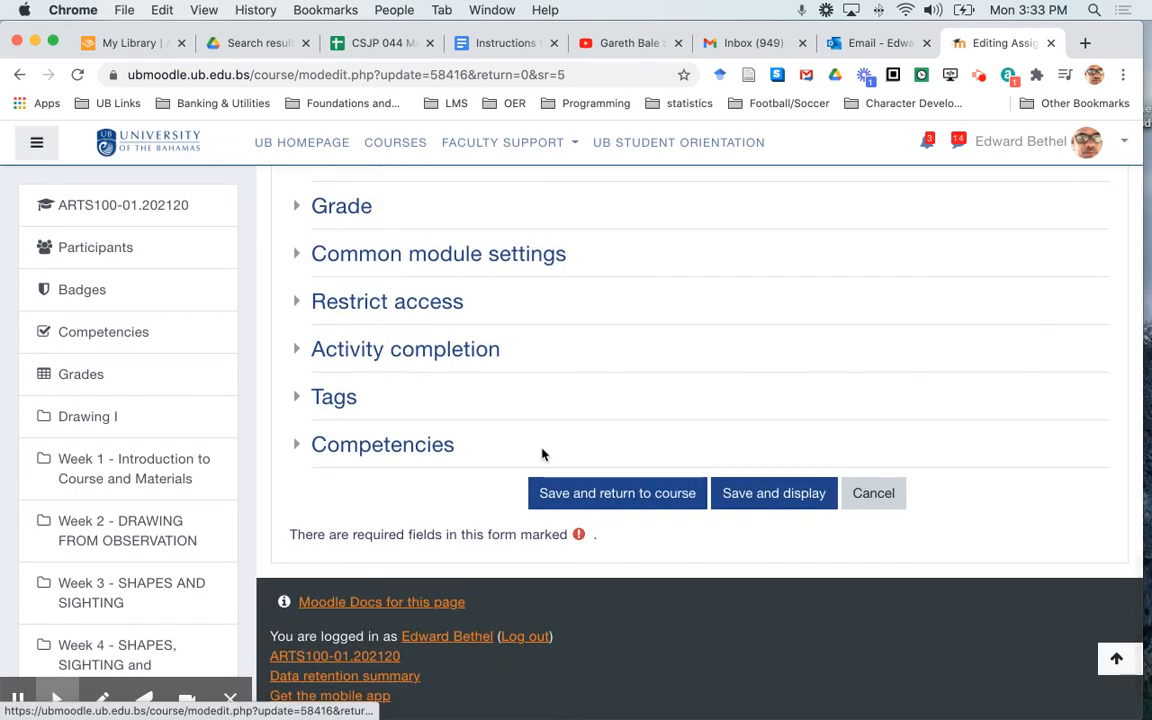
left_click(610, 492)
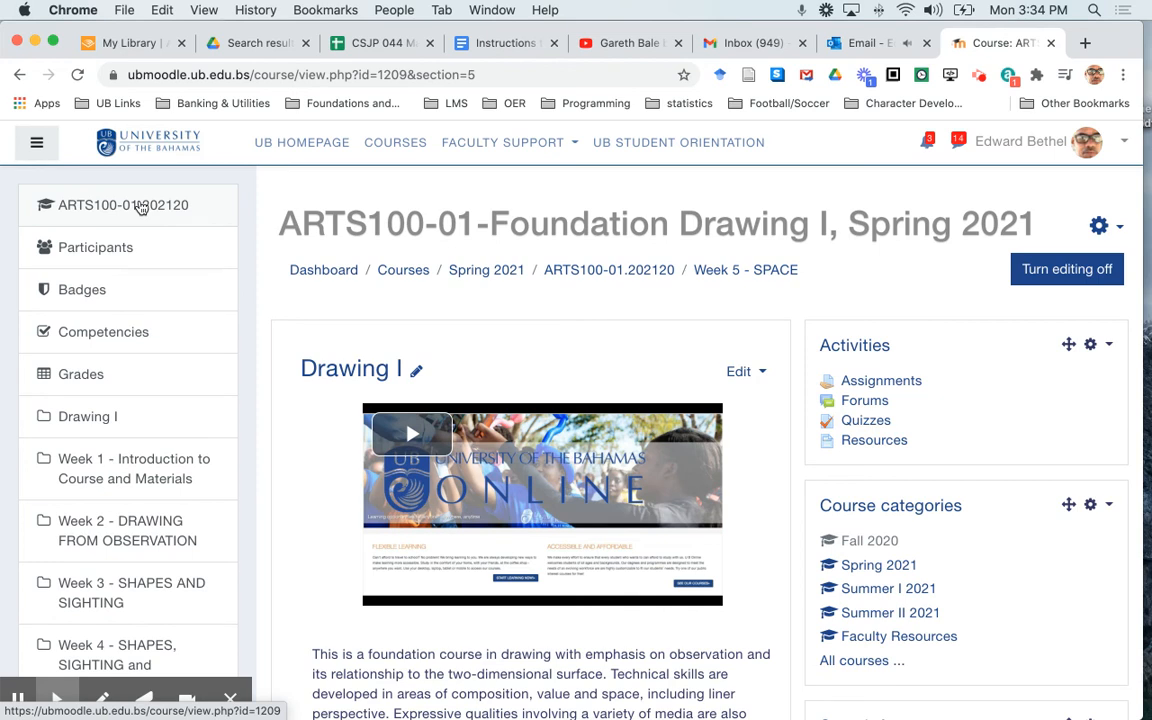
Open the ARTS100-01.202120 main course page and check the layout of the Week 5 assignment description and the surrounding sections
left_click(140, 206)
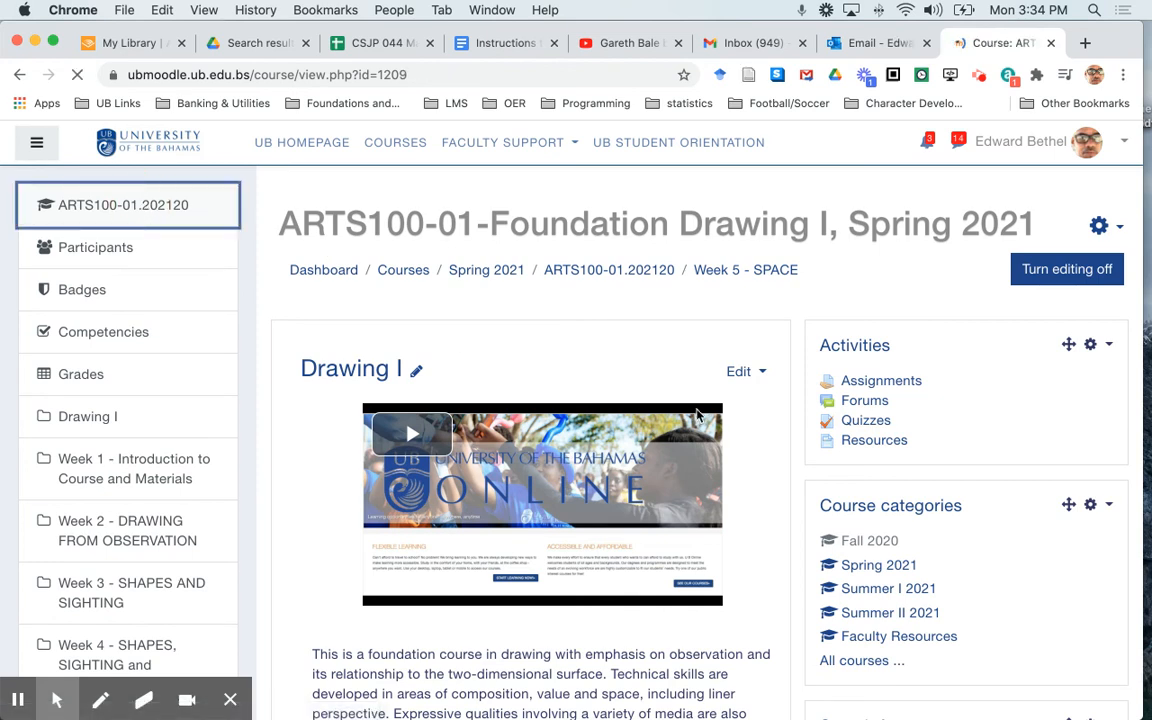
scroll(698, 416, "down", 10)
scroll(698, 416, "down", 13)
scroll(698, 416, "down", 16)
scroll(698, 416, "down", 20)
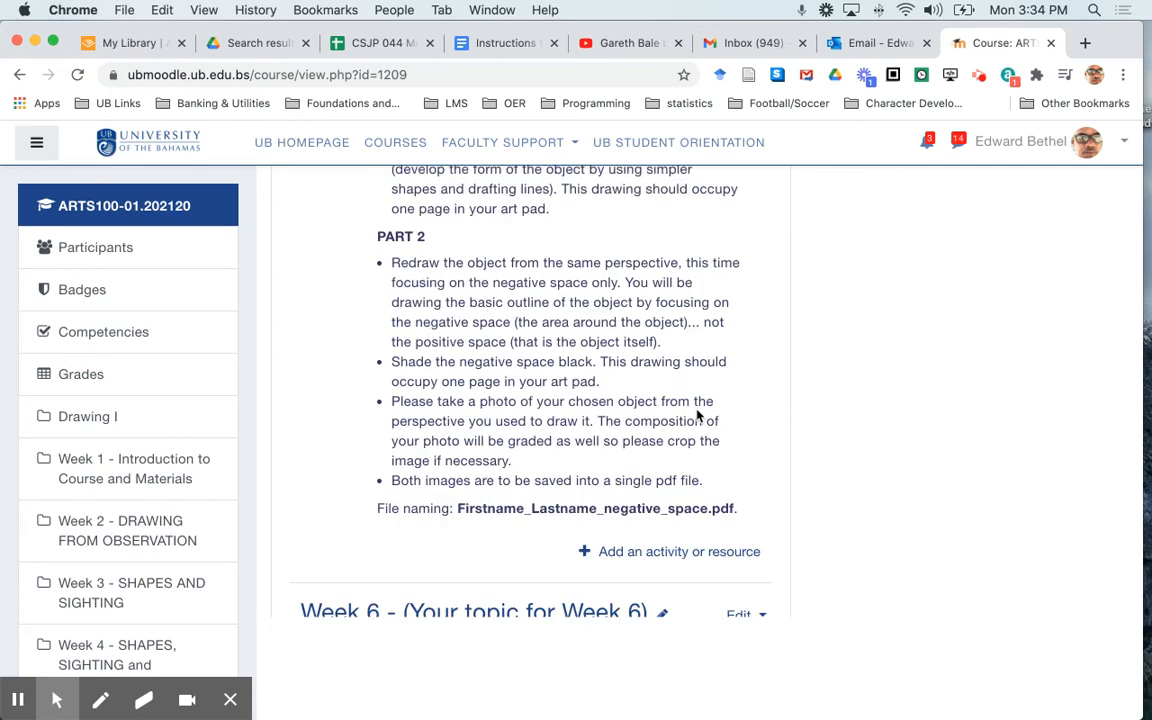
scroll(698, 416, "down", 4)
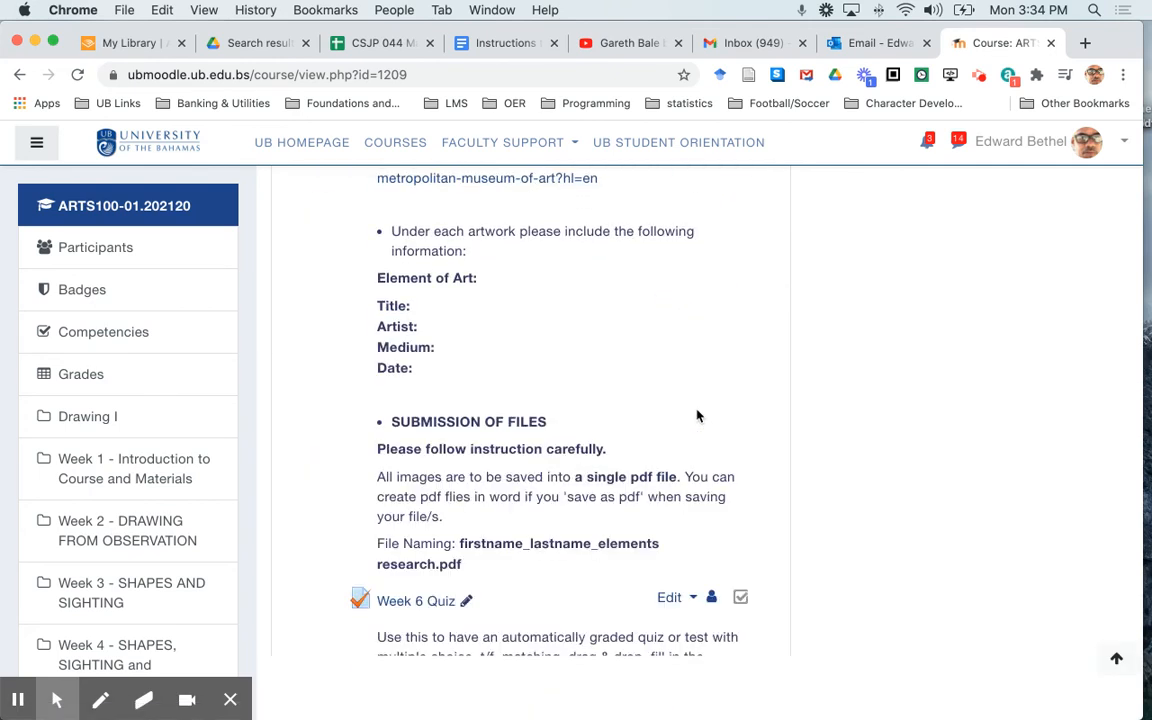
scroll(698, 416, "up", 20)
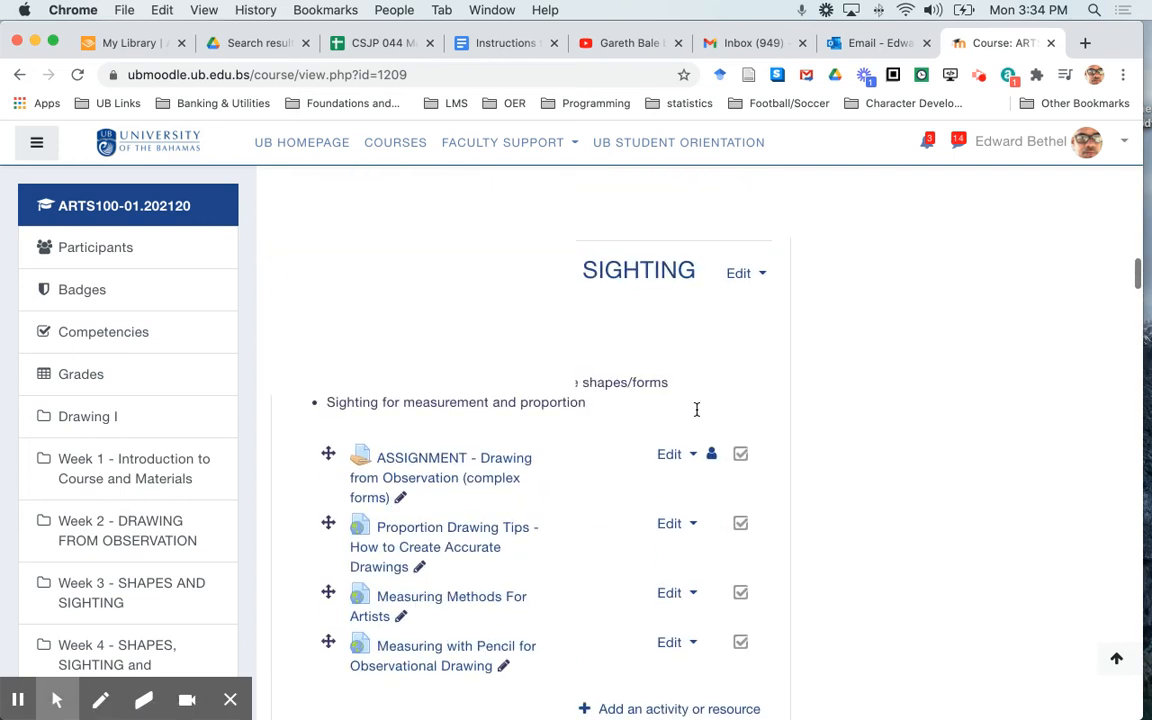
scroll(698, 416, "up", 10)
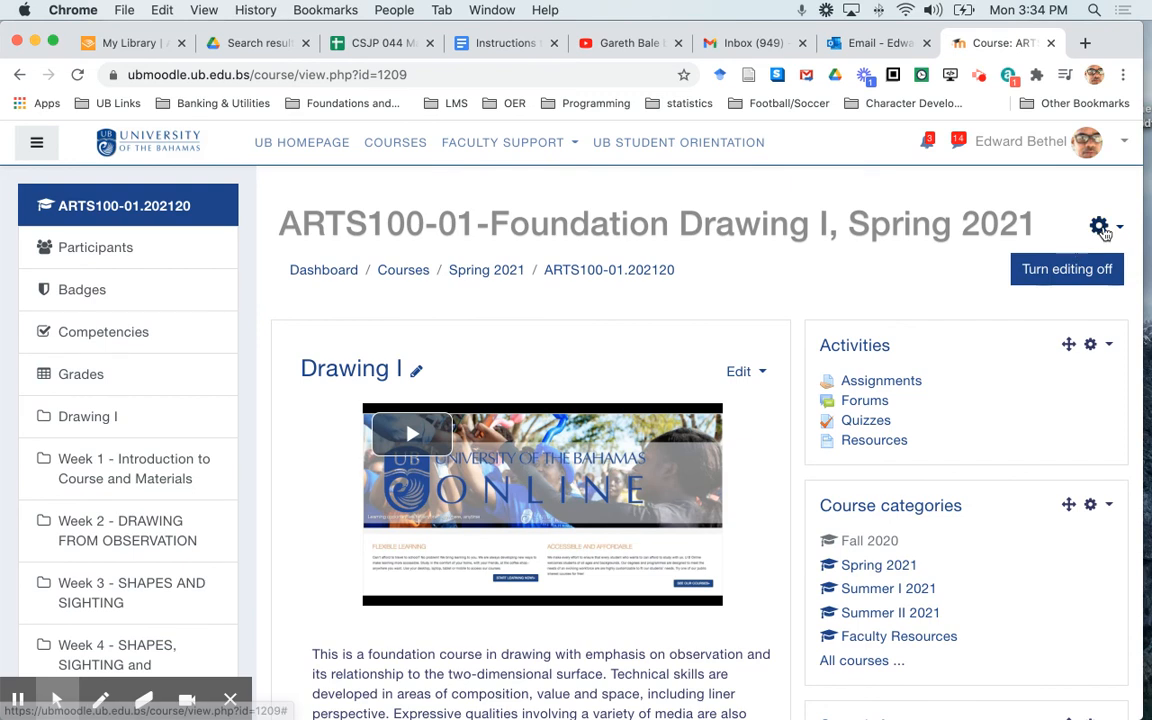
Set the course layout to Show all sections on one page in the course format settings, and save and display the course
left_click(1102, 228)
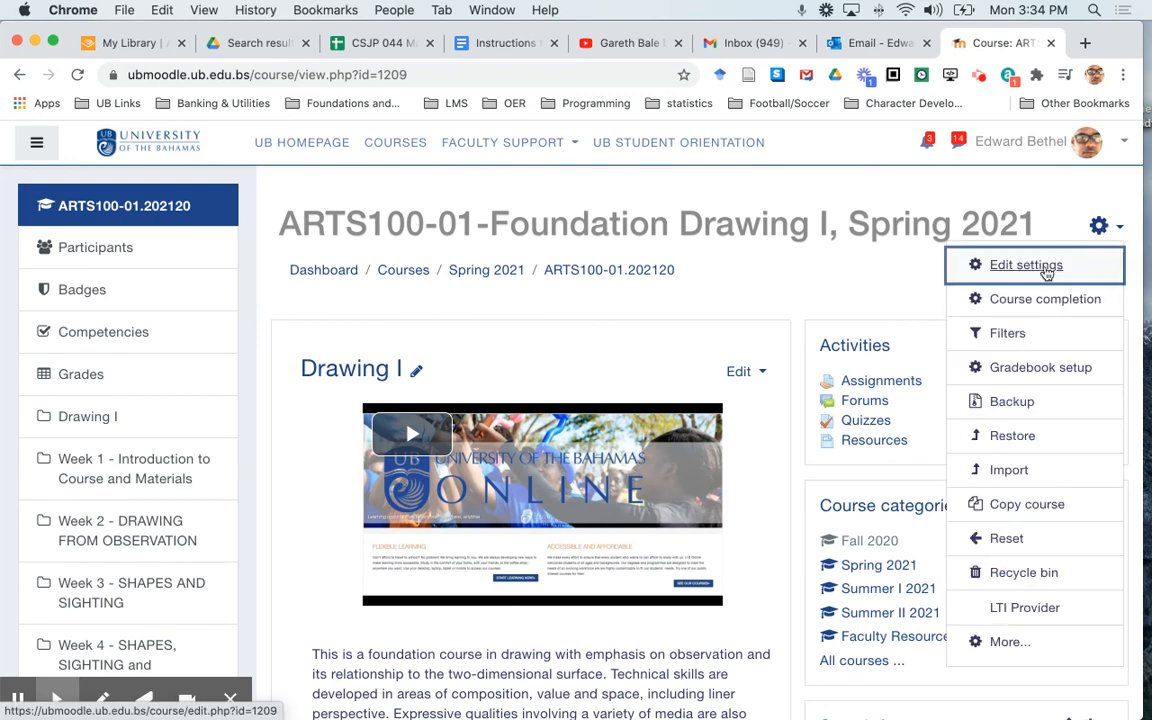
left_click(1045, 273)
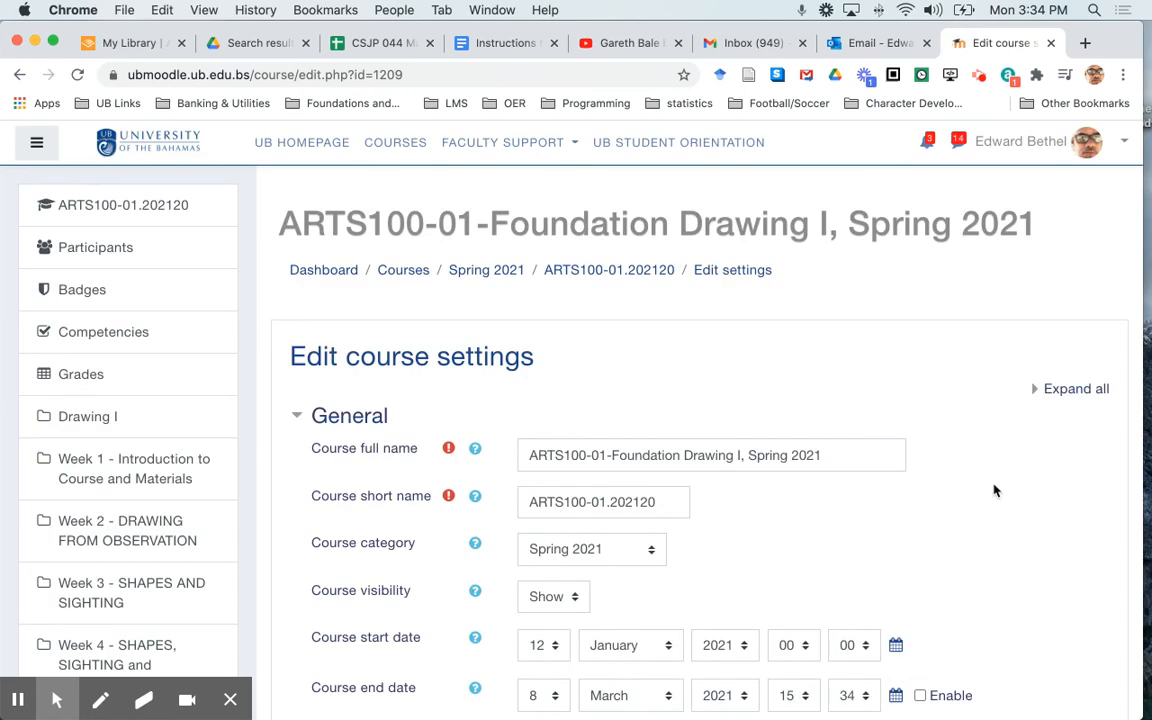
scroll(995, 490, "down", 10)
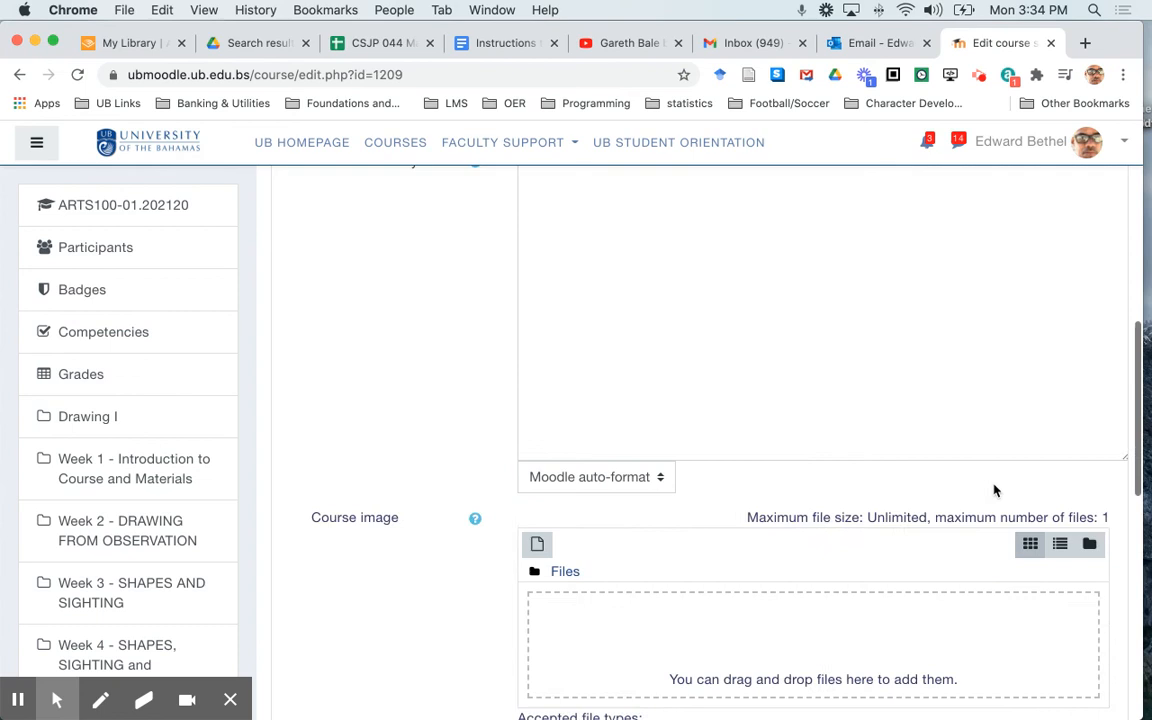
scroll(995, 490, "down", 5)
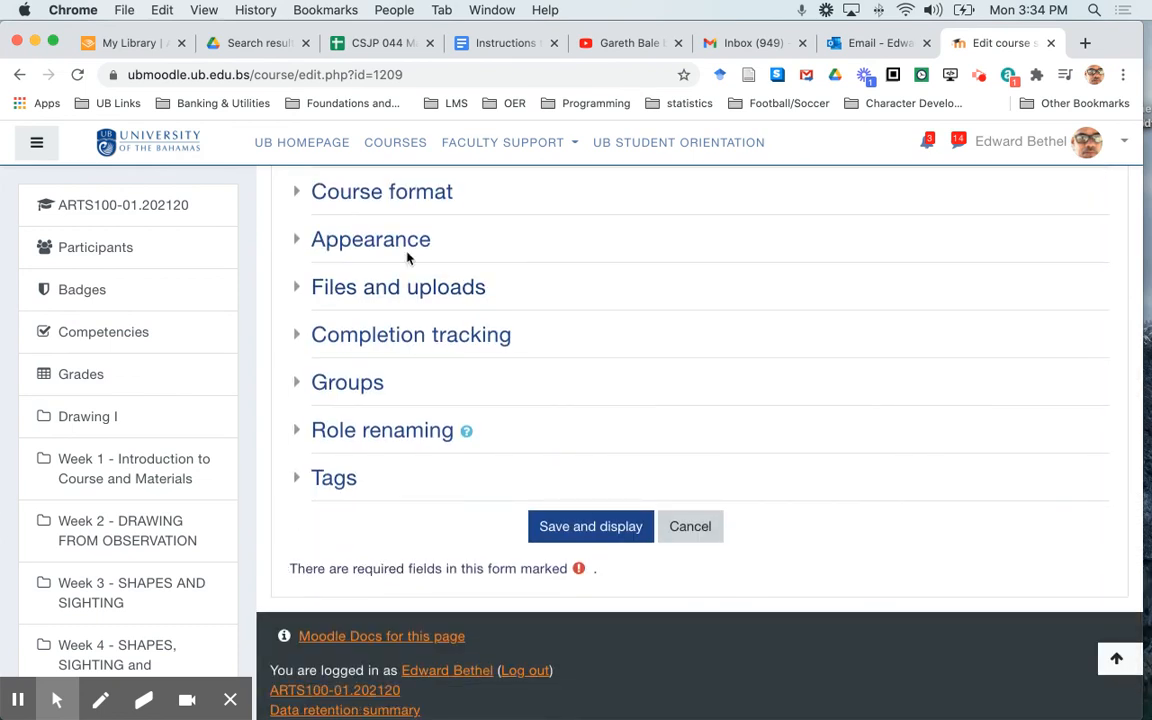
left_click(419, 205)
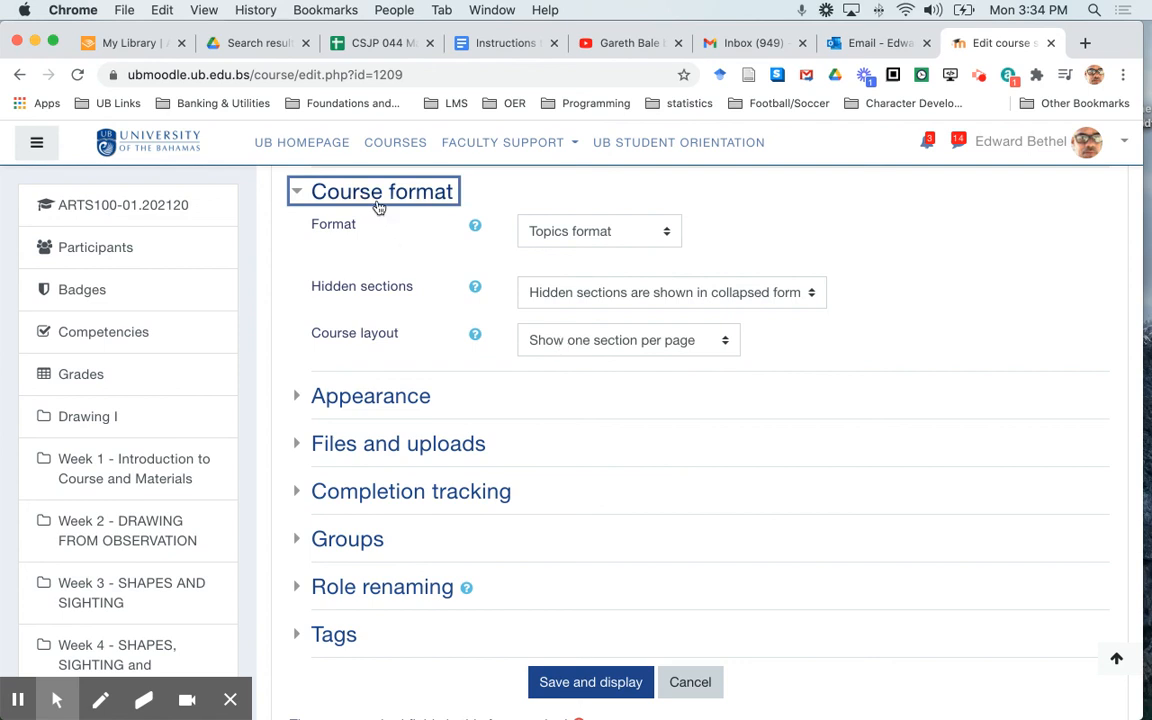
left_click(563, 340)
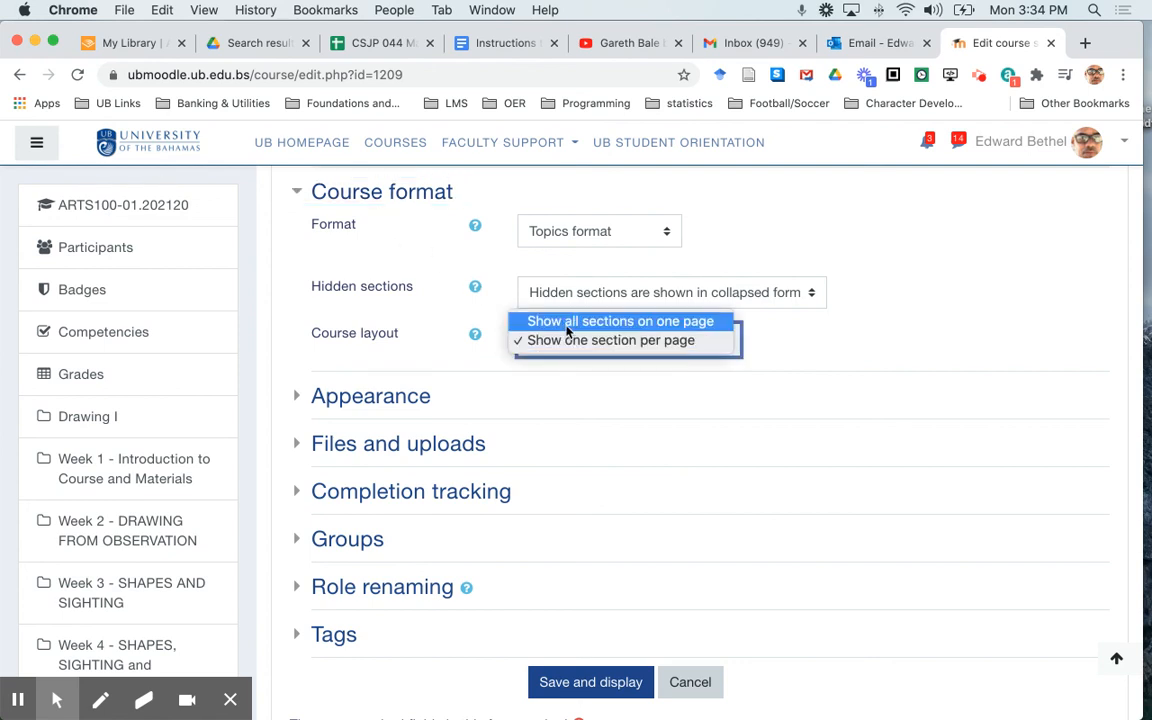
left_click(567, 322)
scroll(824, 426, "down", 3)
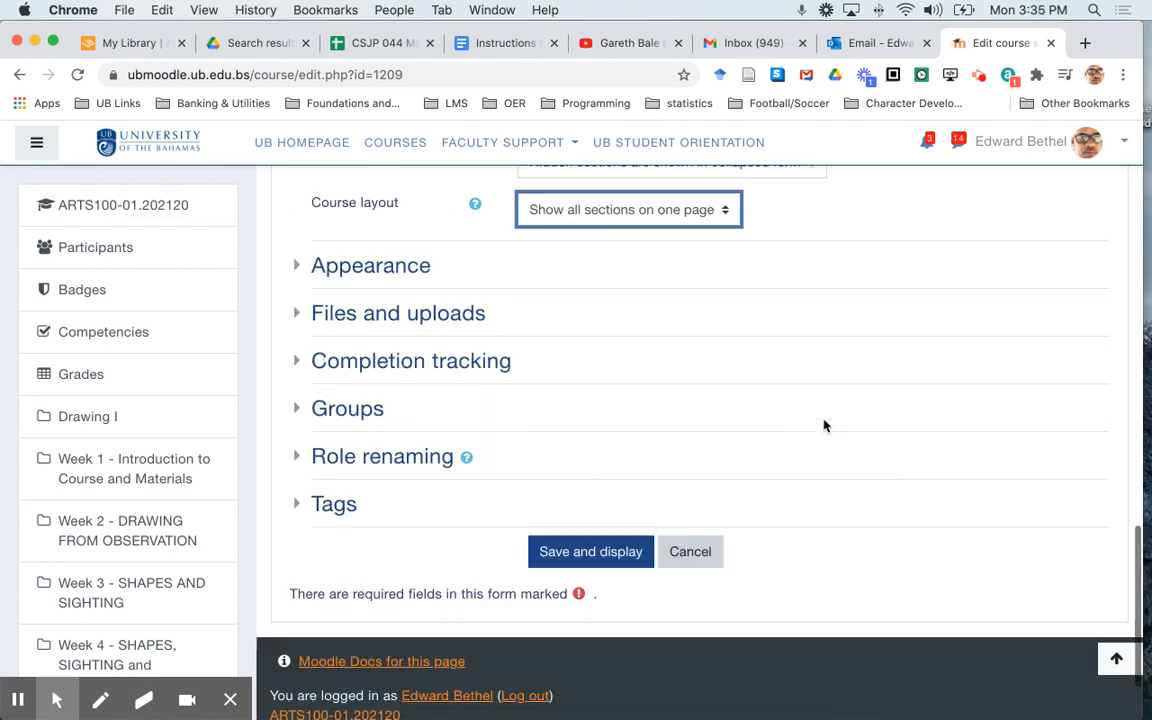
left_click(560, 552)
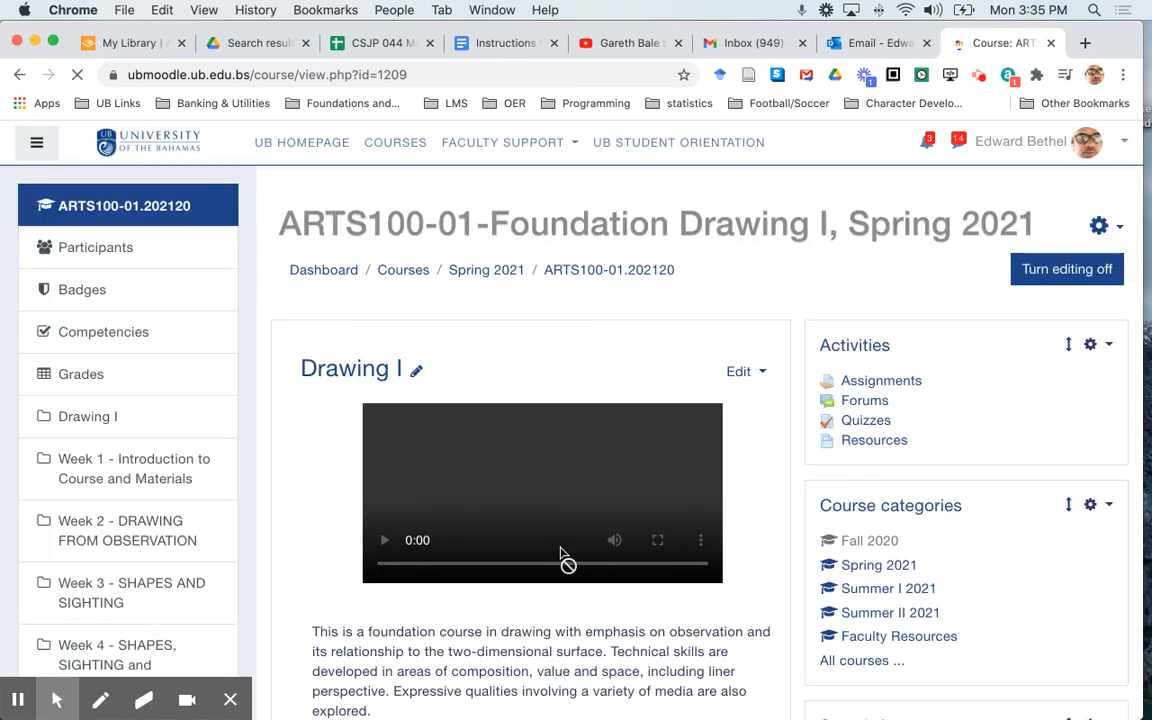
Look through the weekly sections on the single-page course view to check that they are laid out properly
scroll(783, 543, "down", 6)
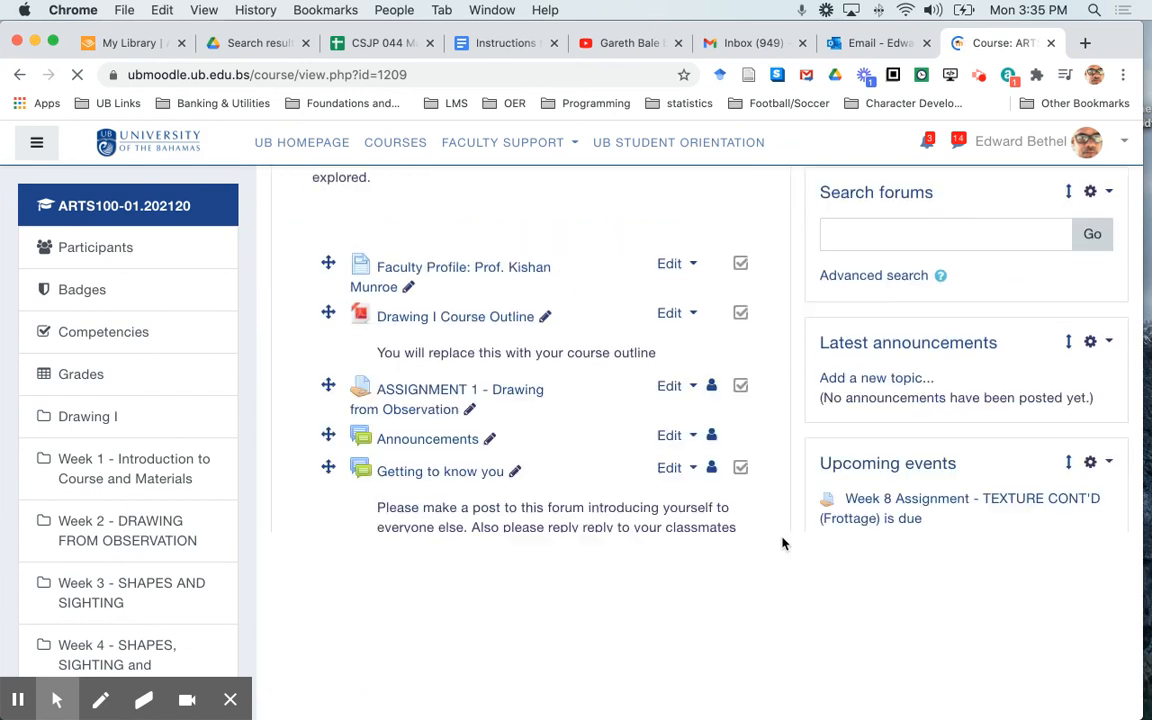
scroll(783, 543, "up", 1)
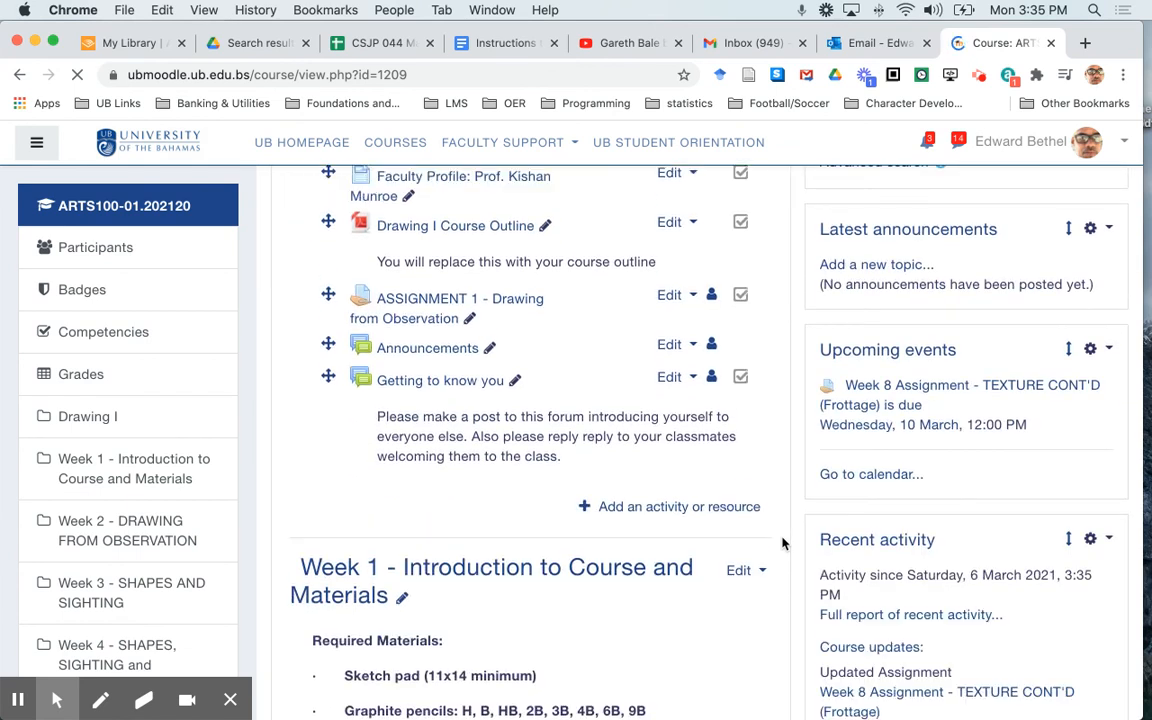
scroll(783, 543, "down", 6)
scroll(783, 543, "down", 7)
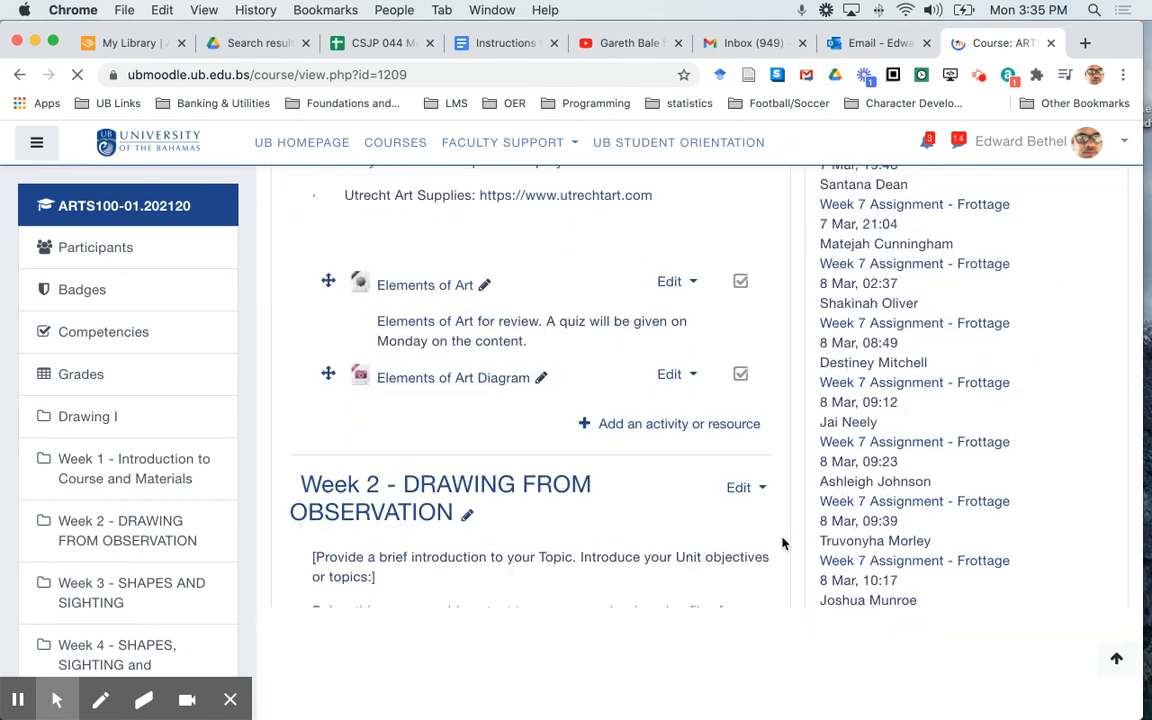
scroll(783, 543, "down", 7)
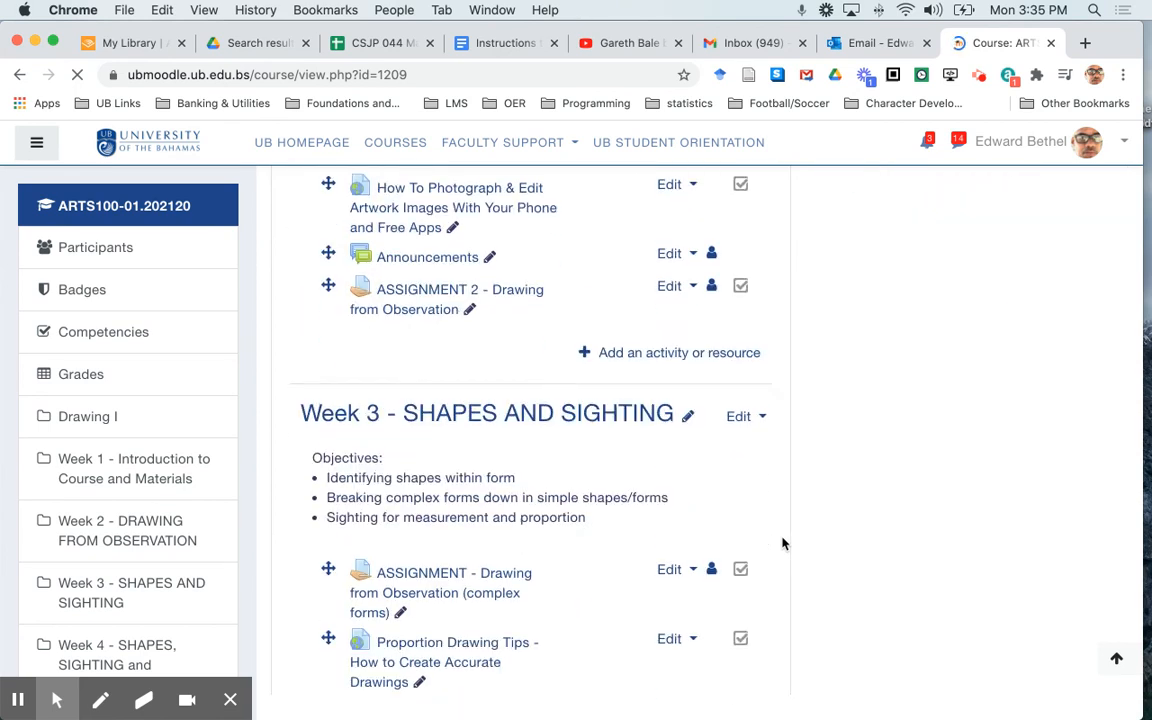
scroll(783, 543, "up", 13)
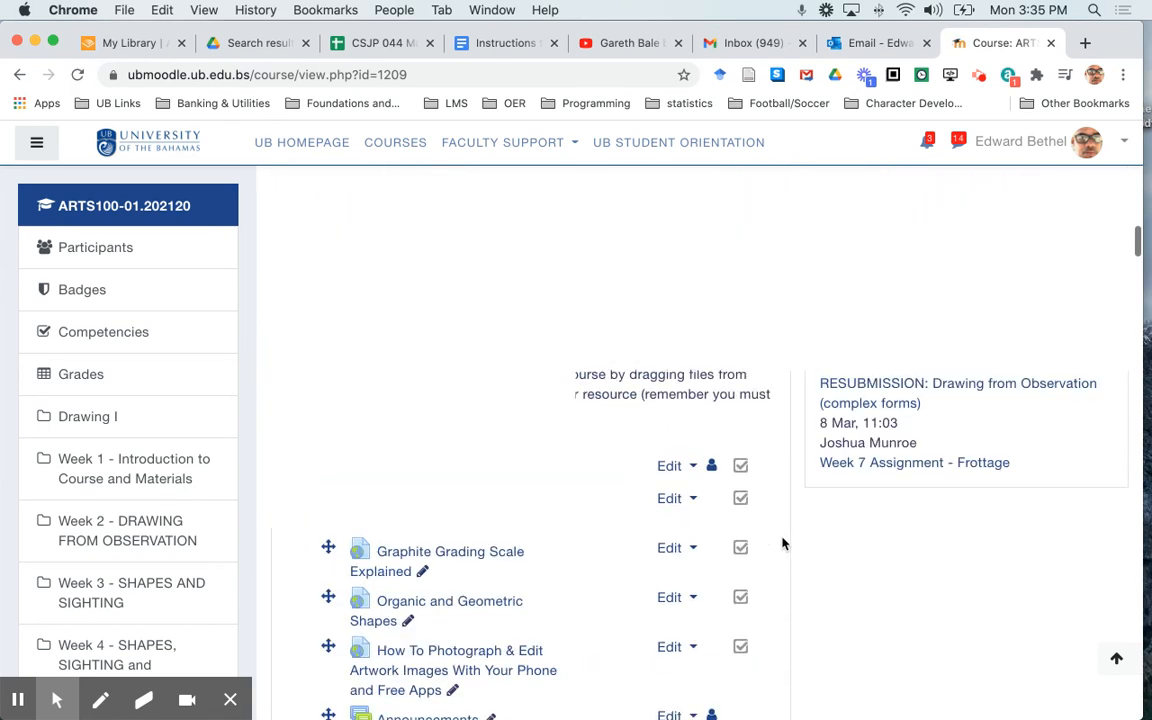
scroll(783, 543, "up", 9)
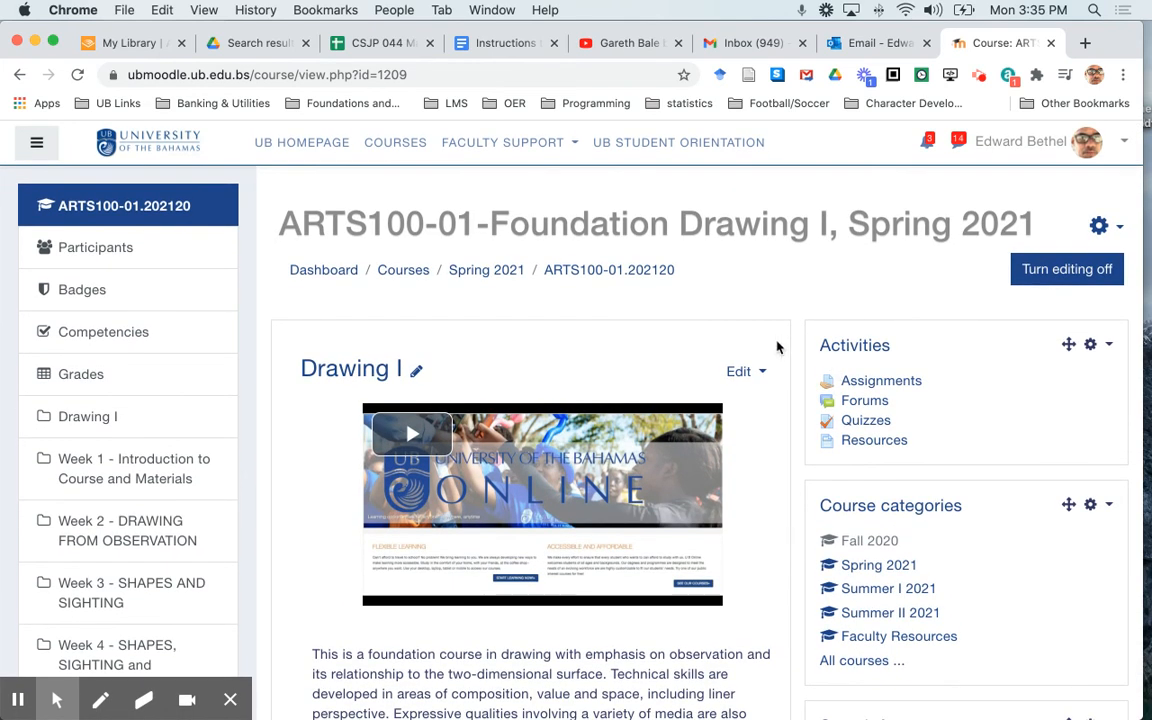
Set the course layout to Show one section per page in the course format settings, and save and display the course
left_click(1099, 226)
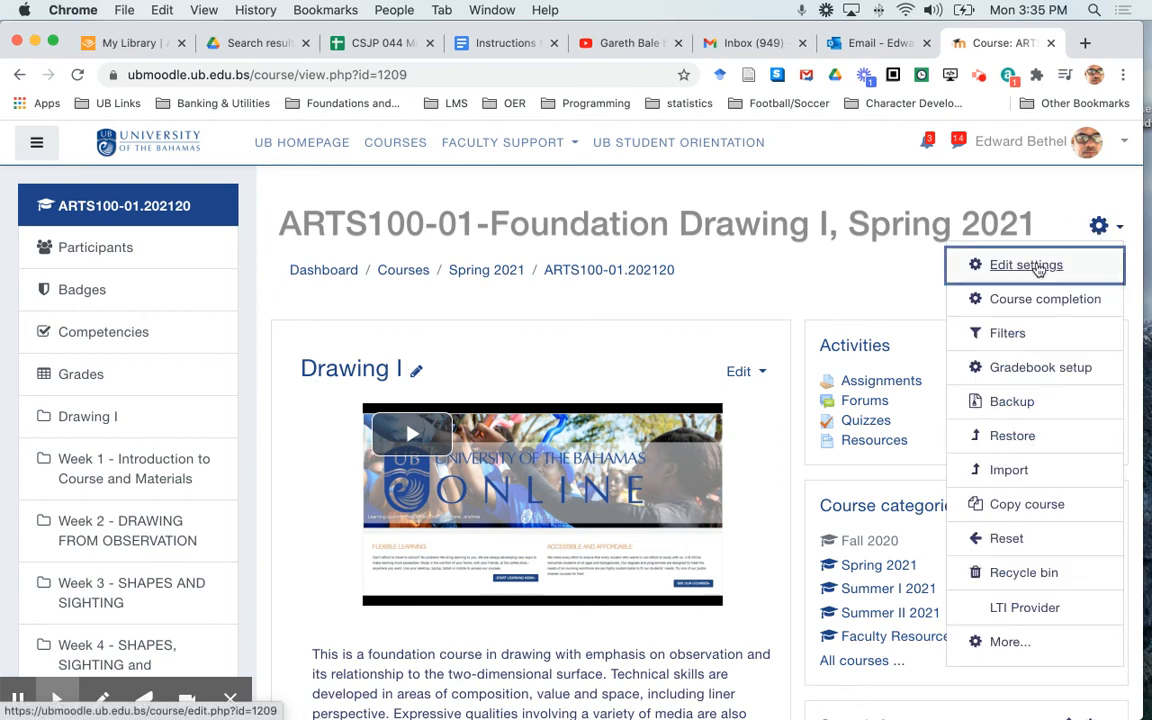
left_click(1030, 266)
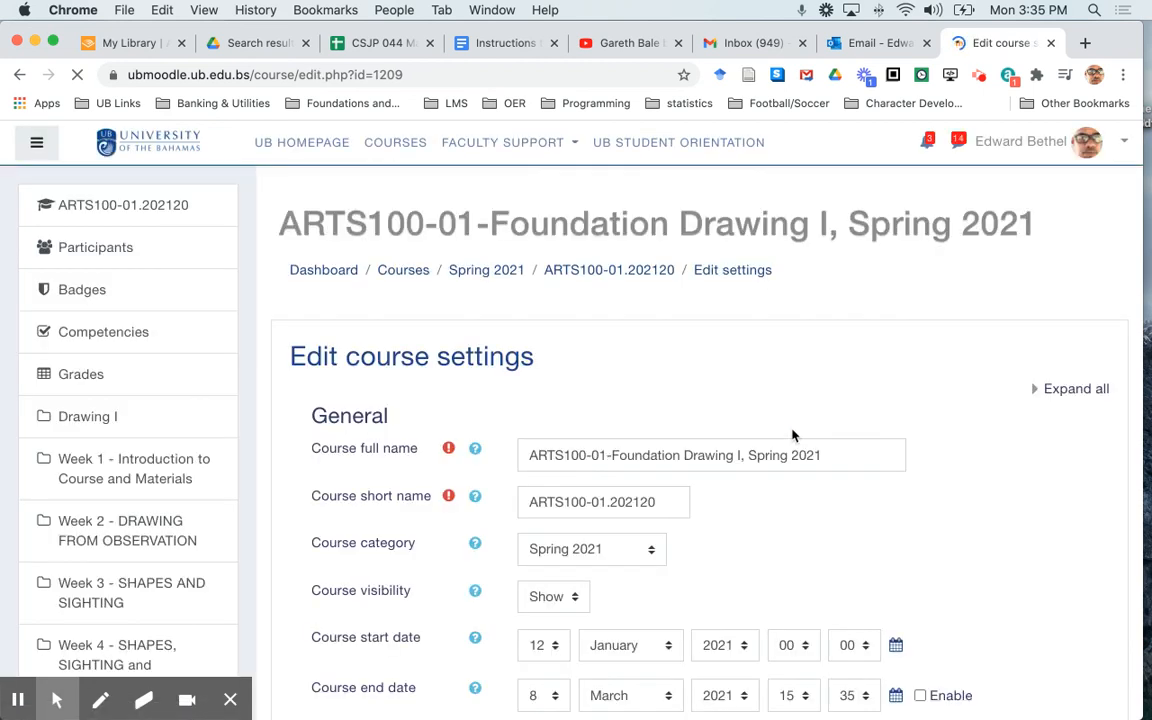
scroll(792, 433, "down", 10)
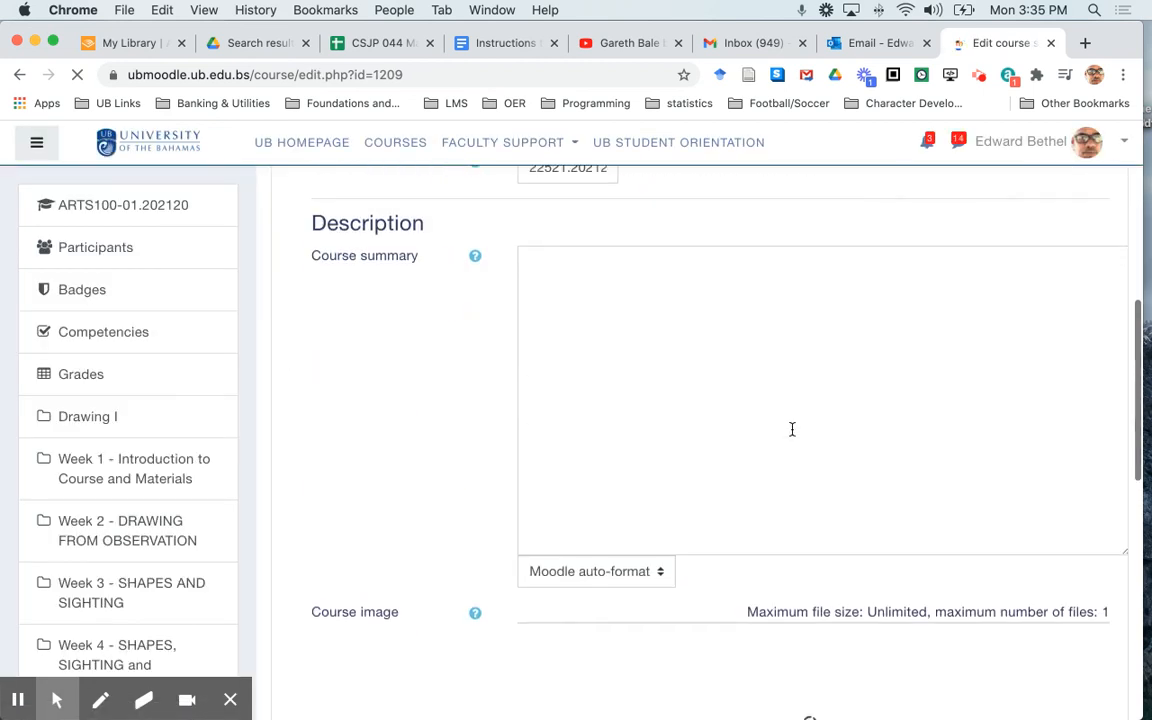
scroll(368, 557, "down", 10)
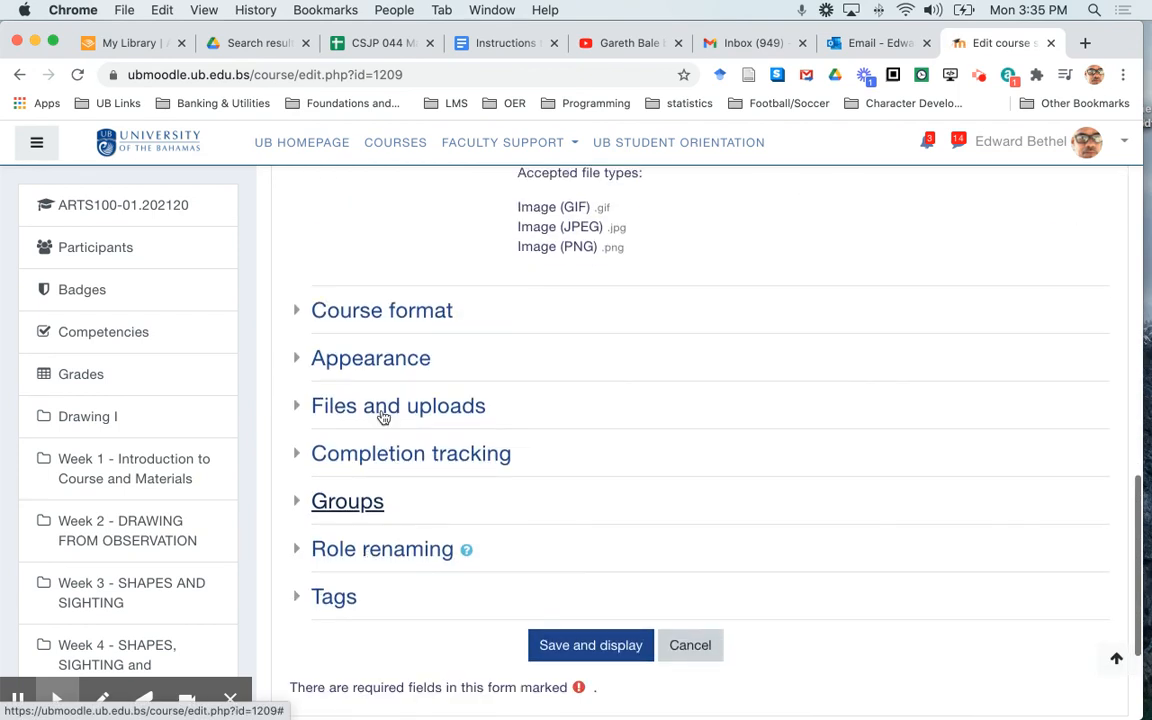
scroll(415, 309, "up", 2)
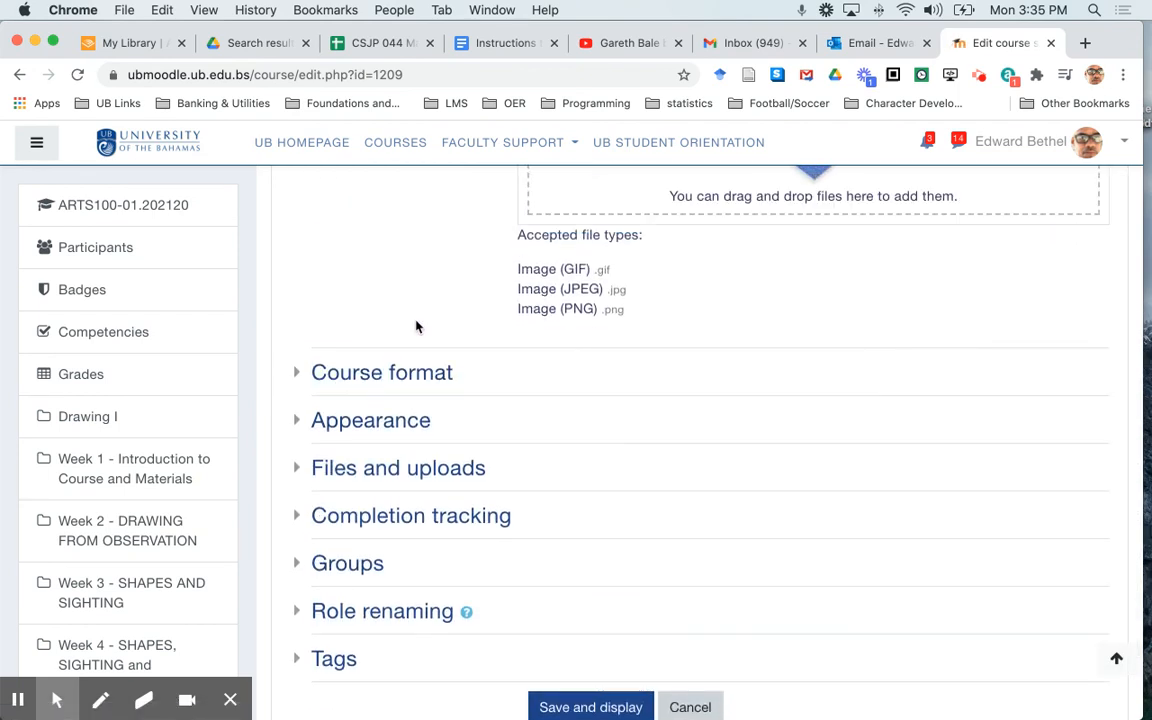
left_click(425, 374)
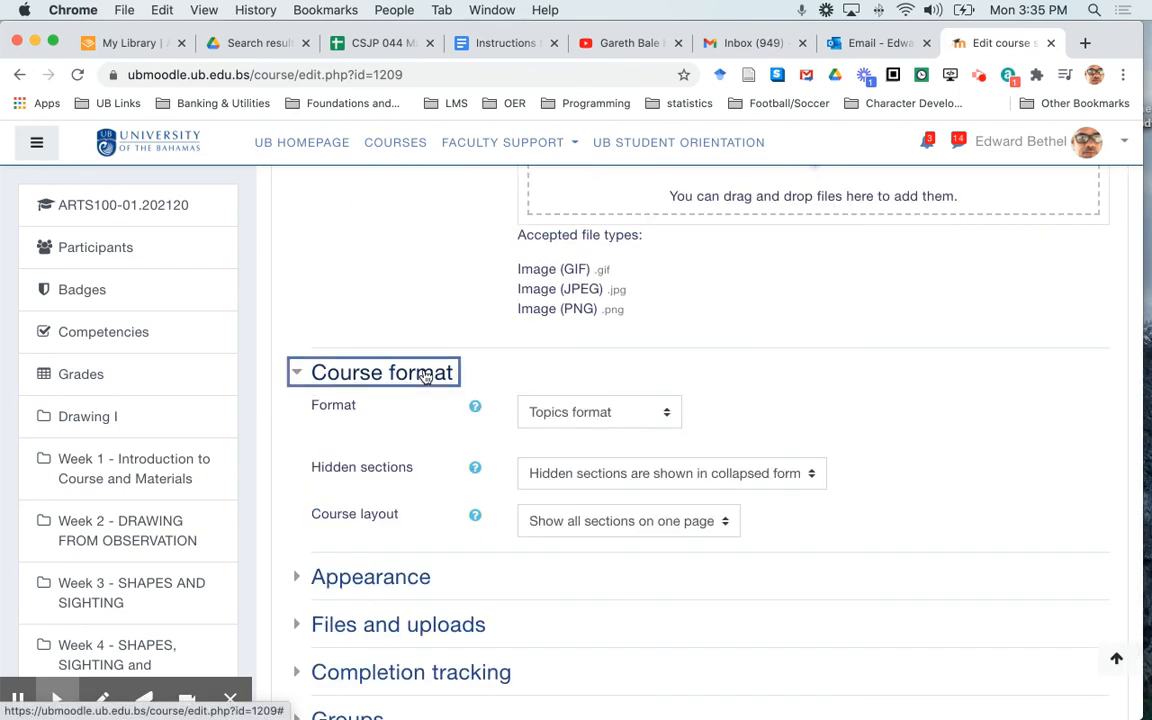
left_click(543, 528)
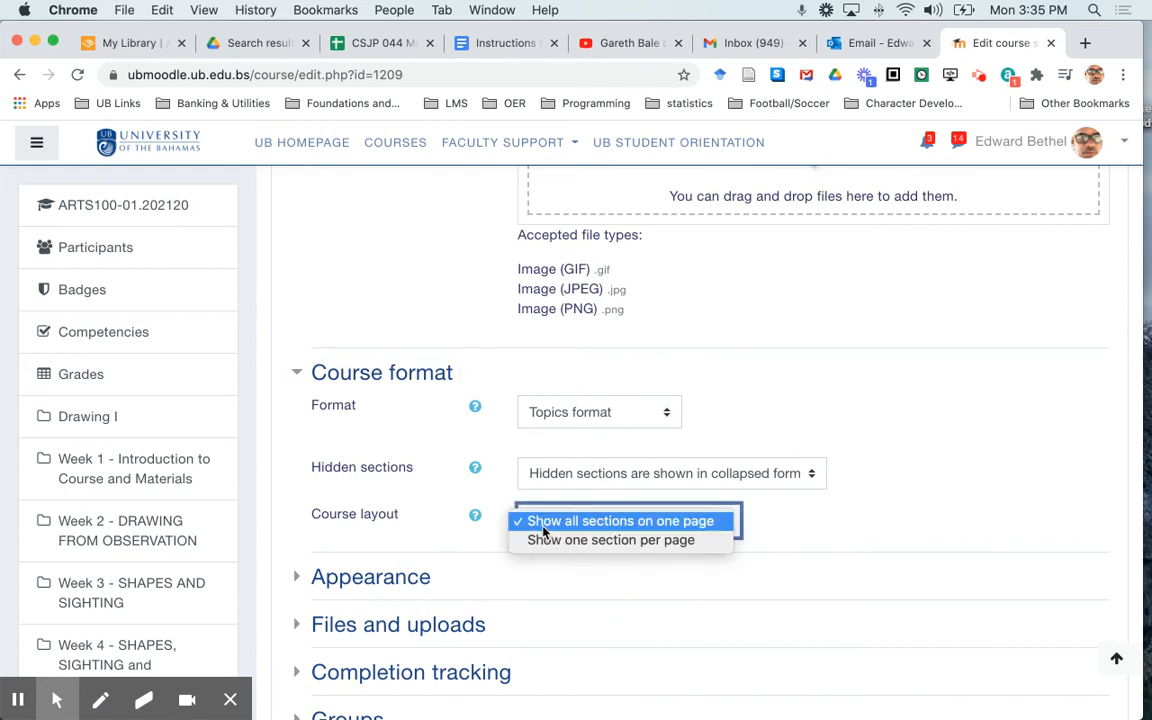
left_click(549, 542)
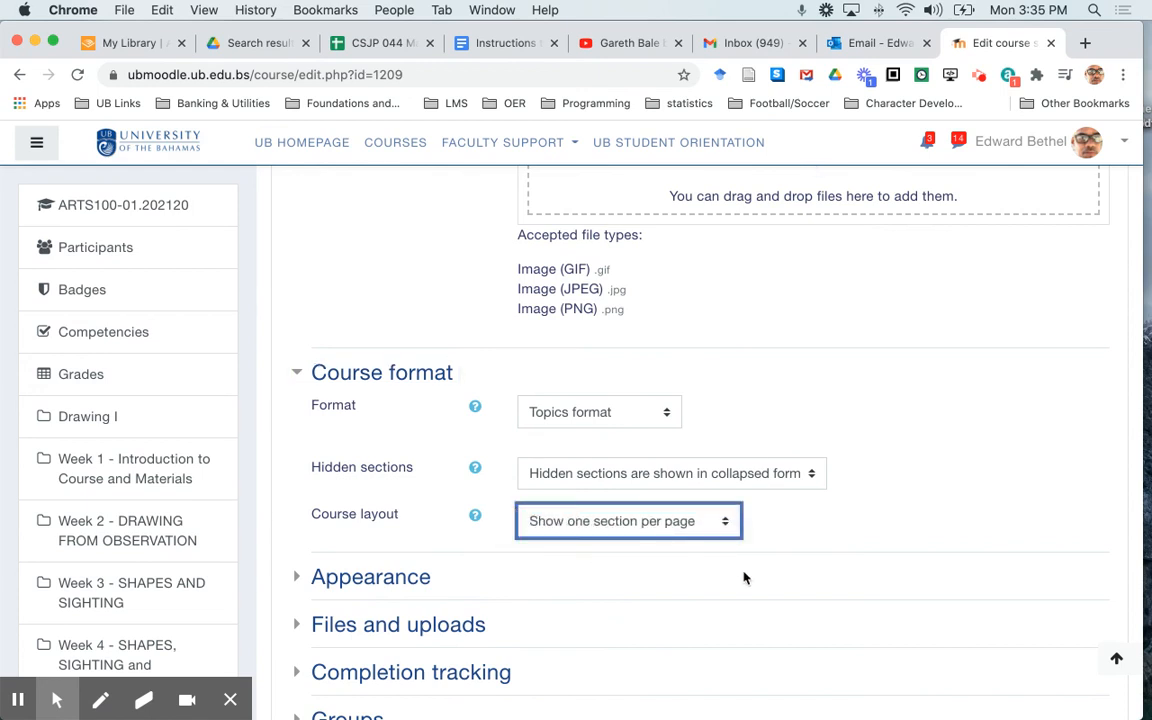
scroll(743, 573, "down", 5)
left_click(587, 494)
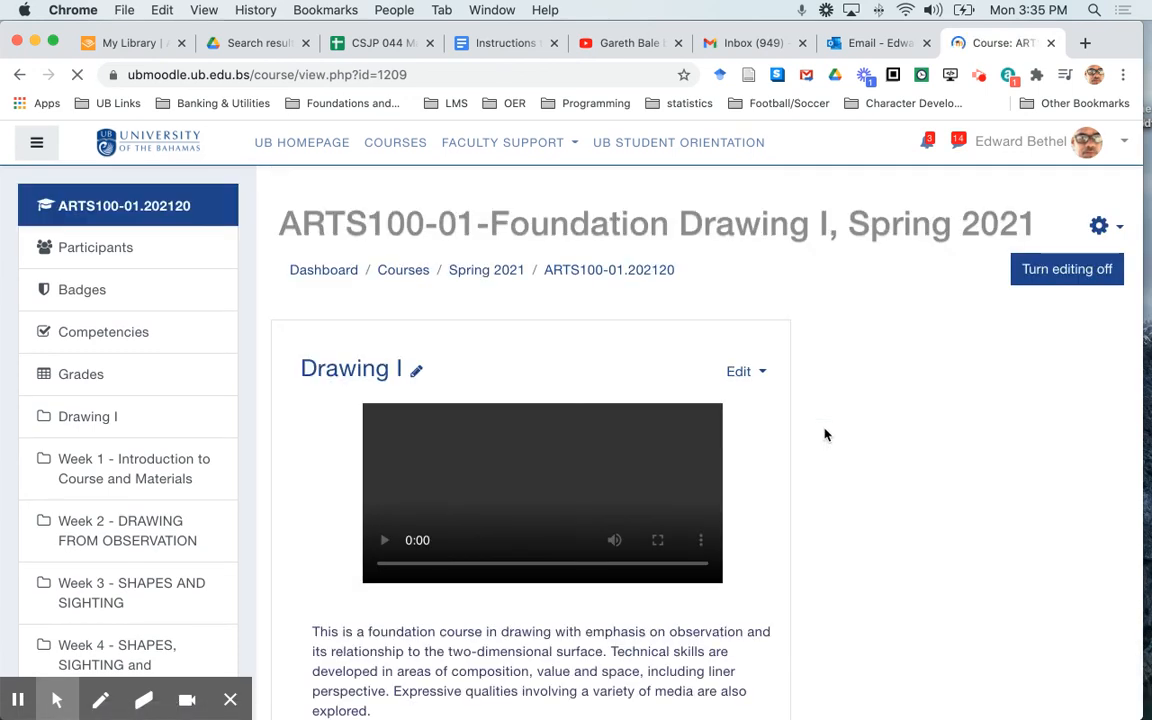
Open the Week 1 - Introduction to Course and Materials section and check how it is laid out on its own page
scroll(825, 432, "down", 3)
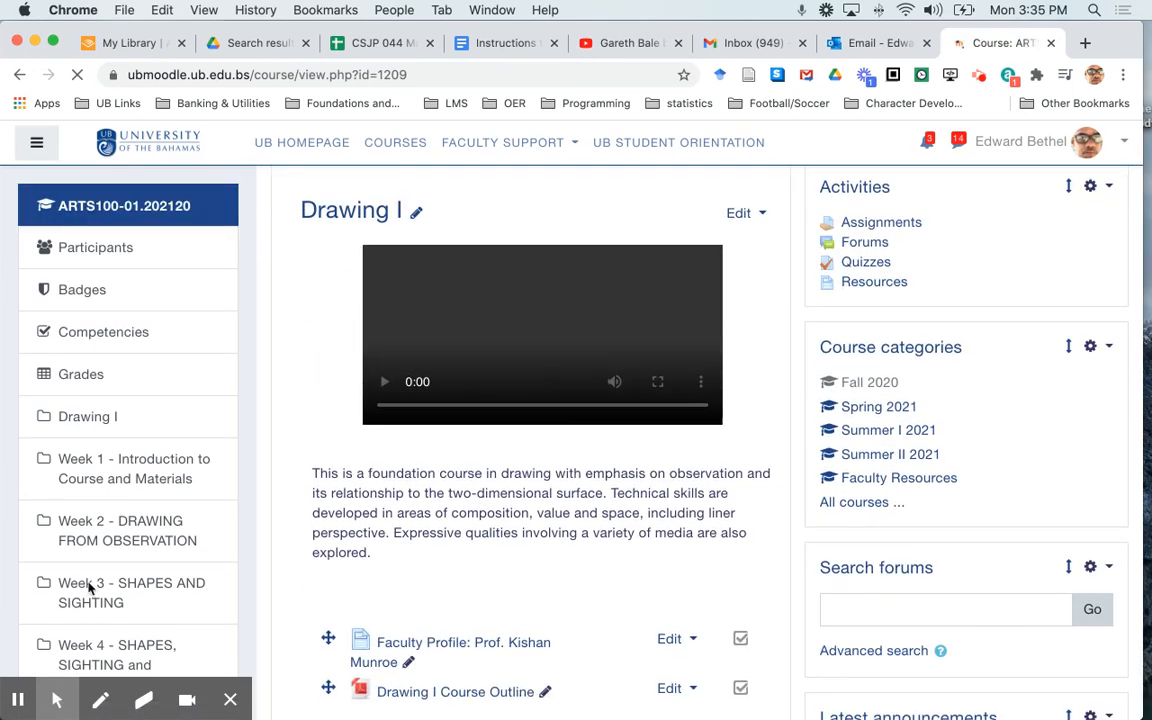
left_click(105, 480)
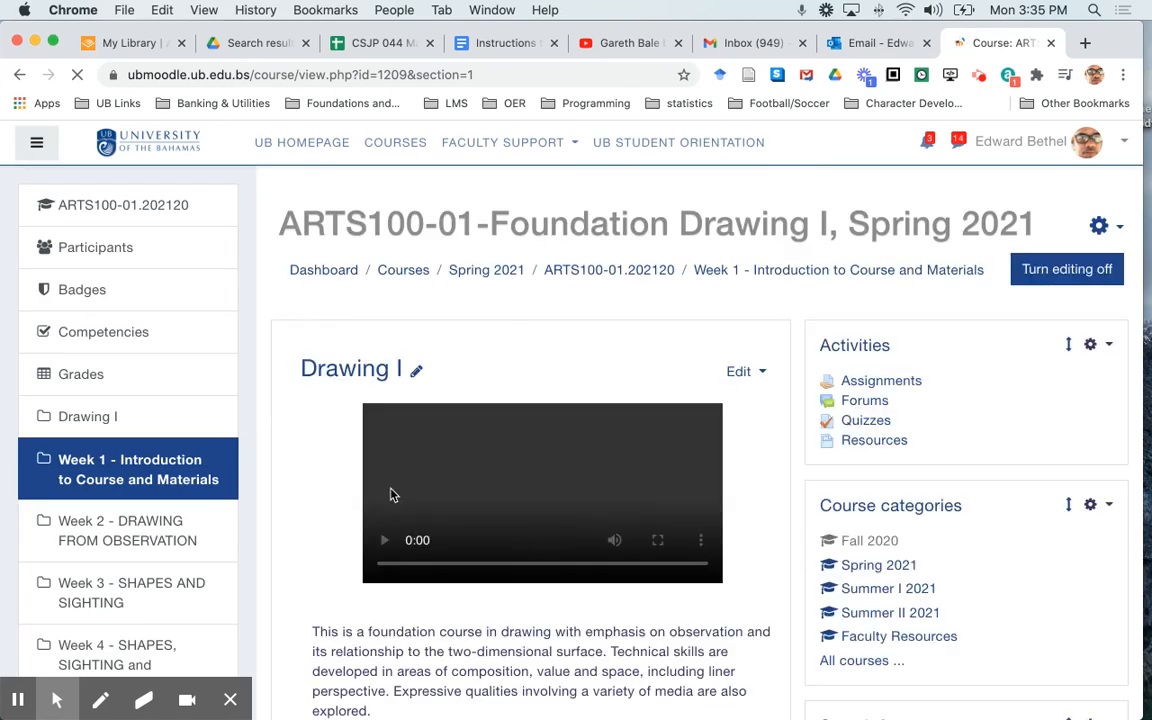
scroll(392, 494, "down", 10)
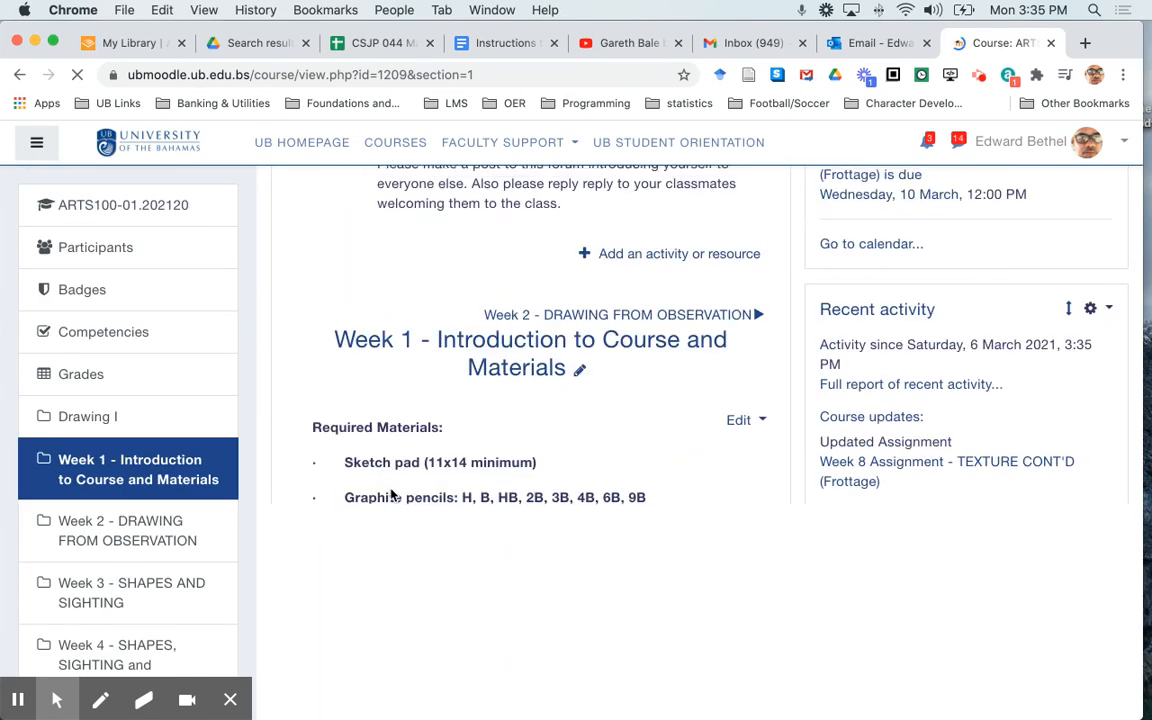
scroll(392, 494, "down", 2)
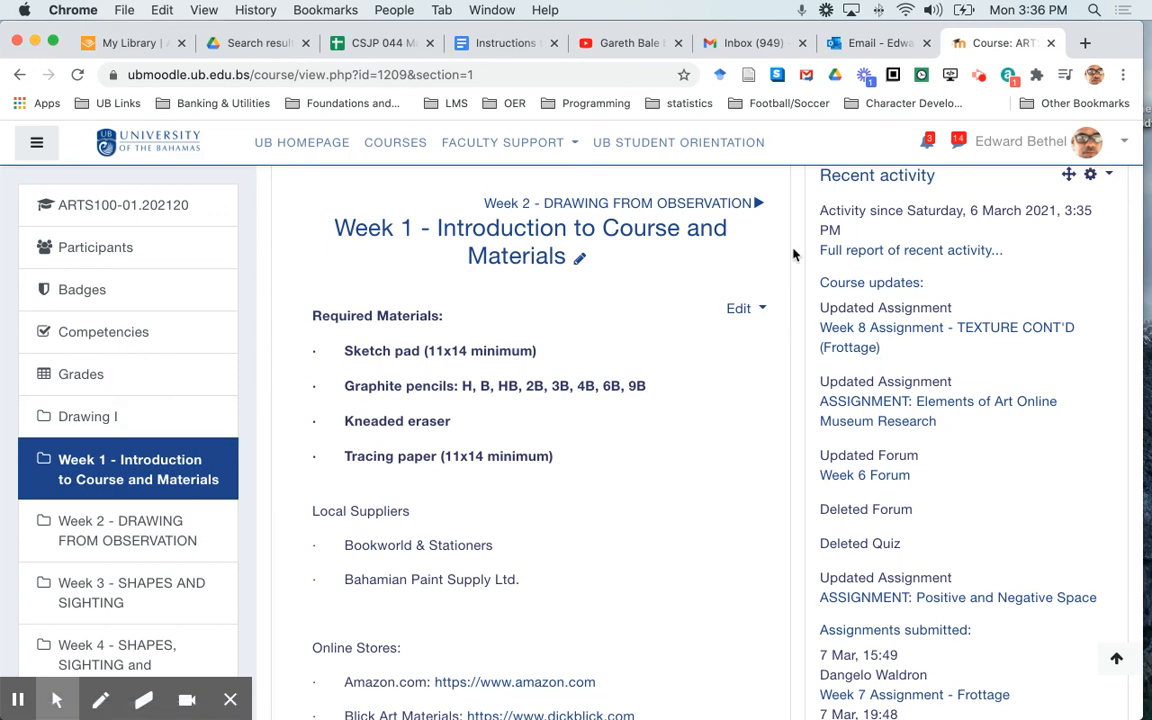
scroll(793, 255, "up", 10)
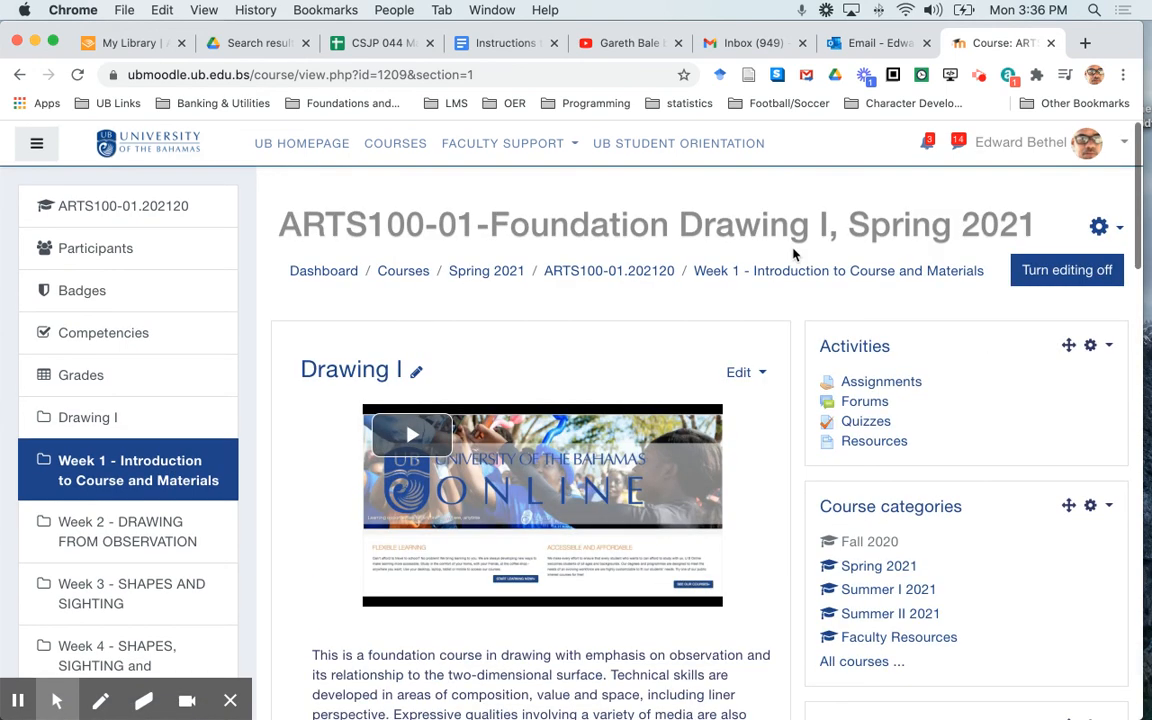